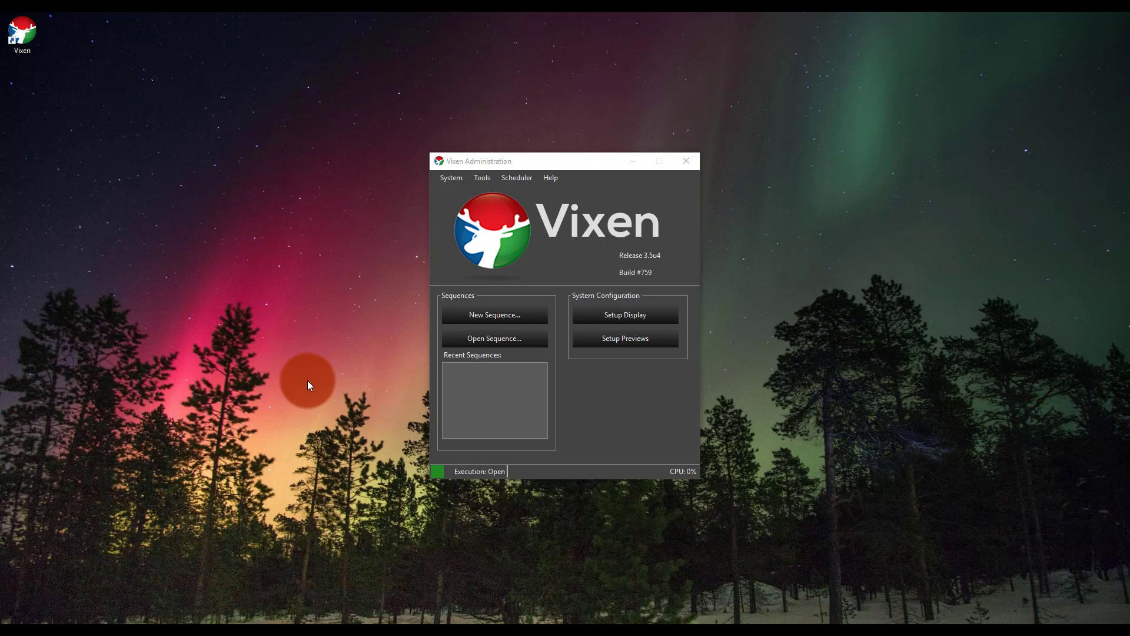
- Open the display setup for elements, patching and controllers
click(557, 284)
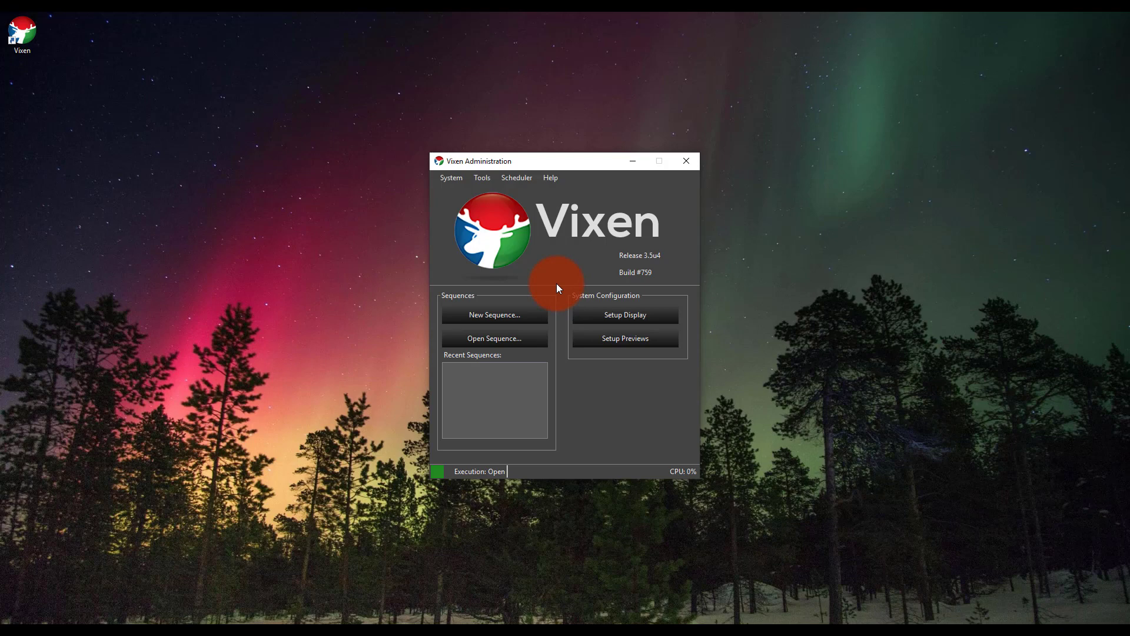
click(585, 315)
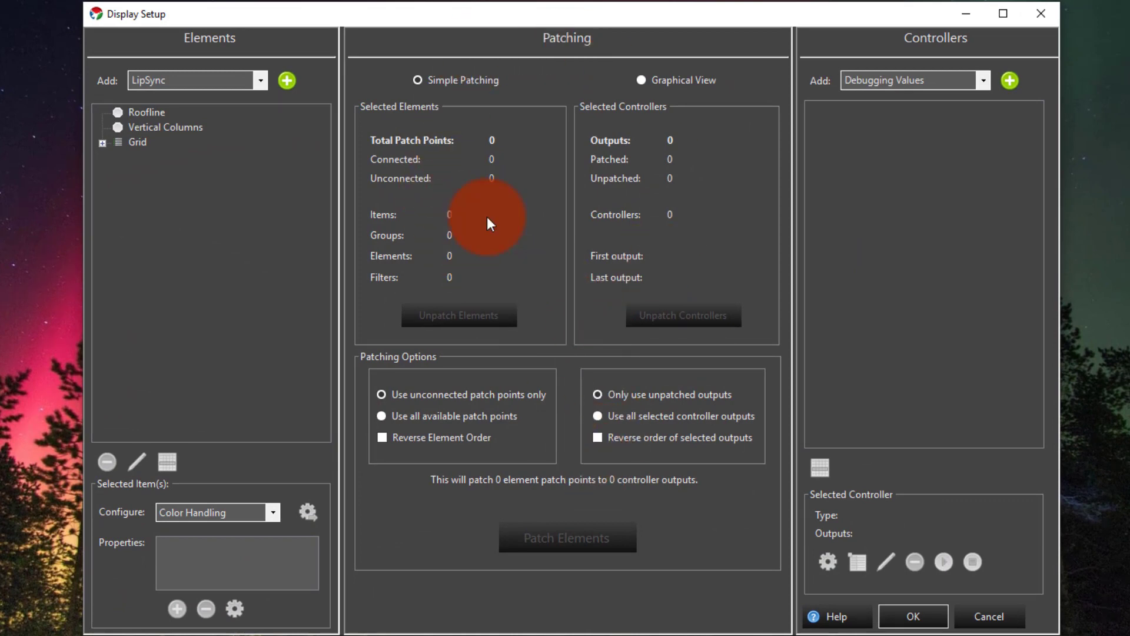
click(215, 233)
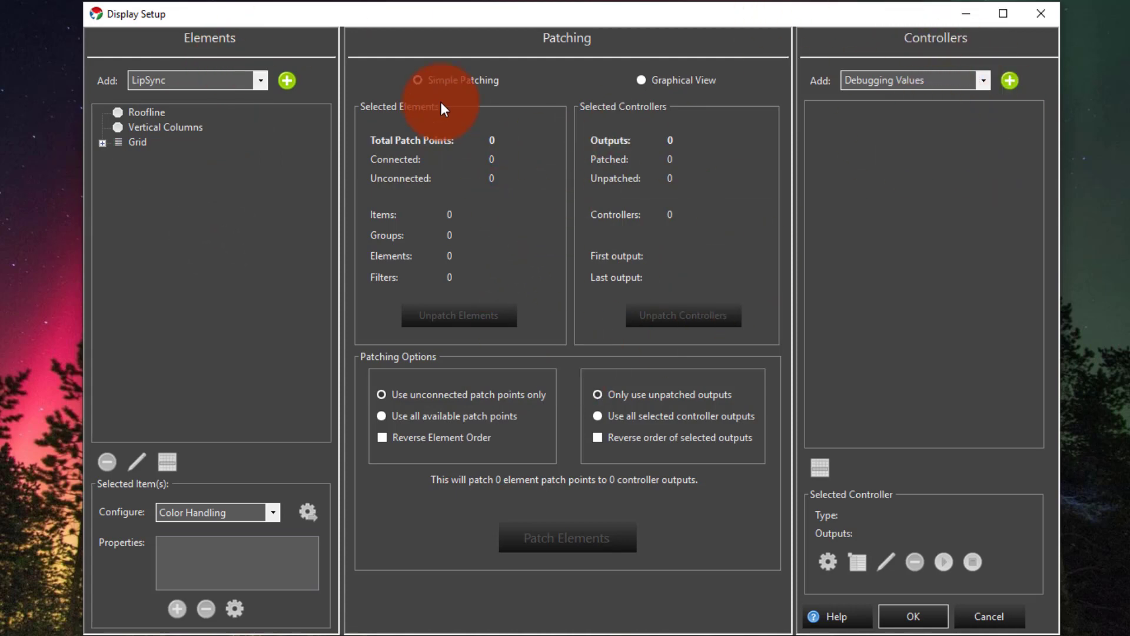
click(150, 180)
- Delete the existing Roofline, Vertical Columns and Grid elements from the element list
click(161, 112)
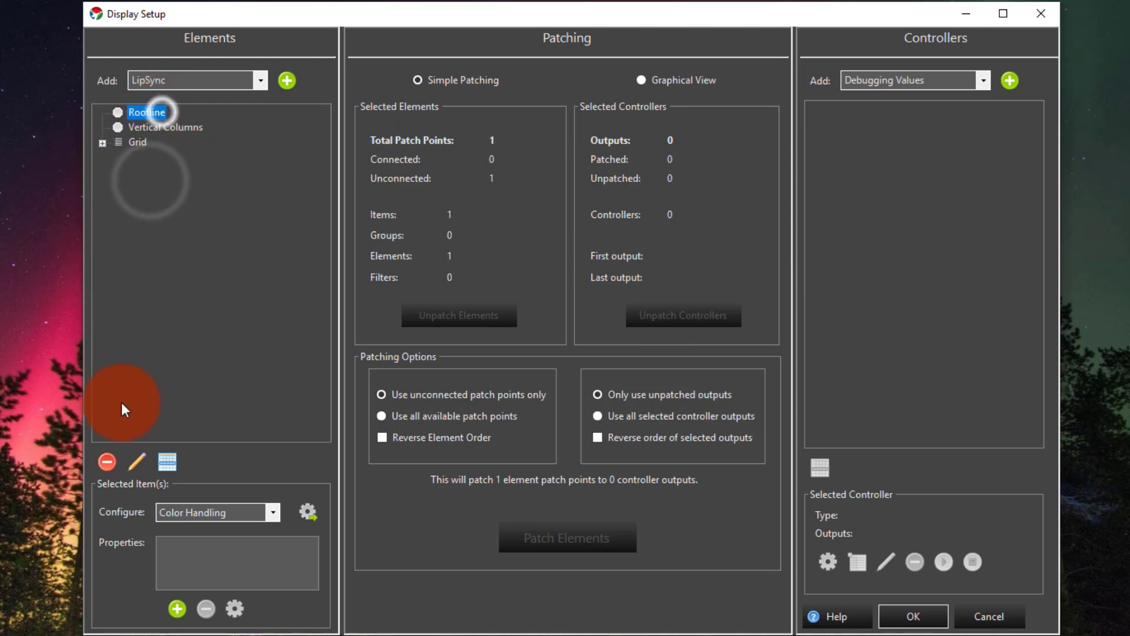
click(103, 462)
click(608, 369)
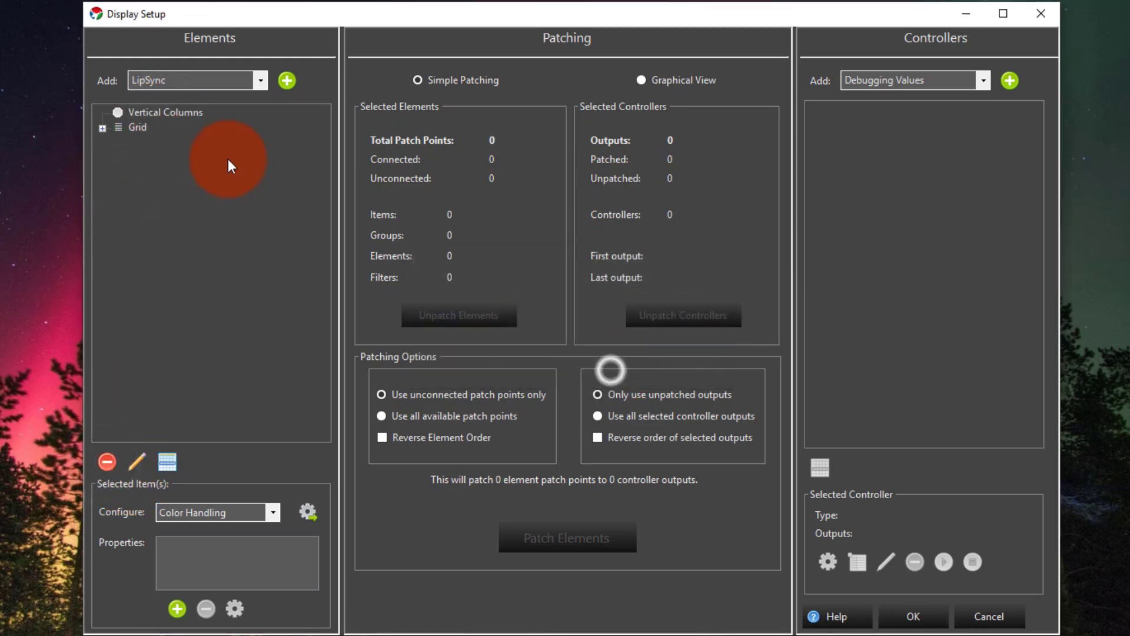
click(169, 115)
click(106, 461)
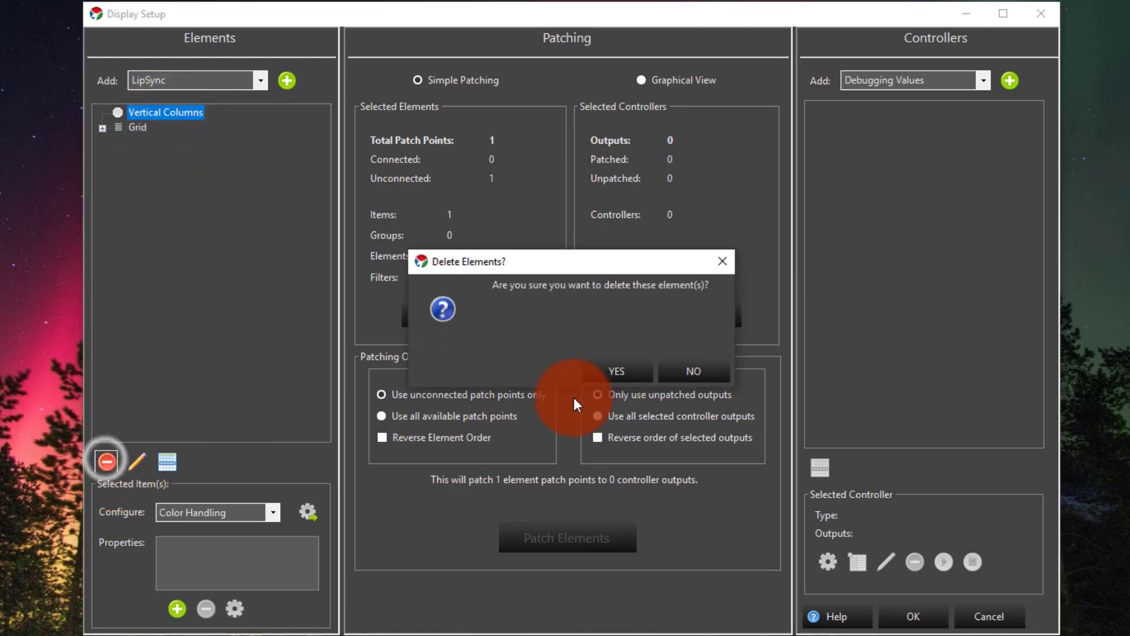
click(615, 374)
click(142, 112)
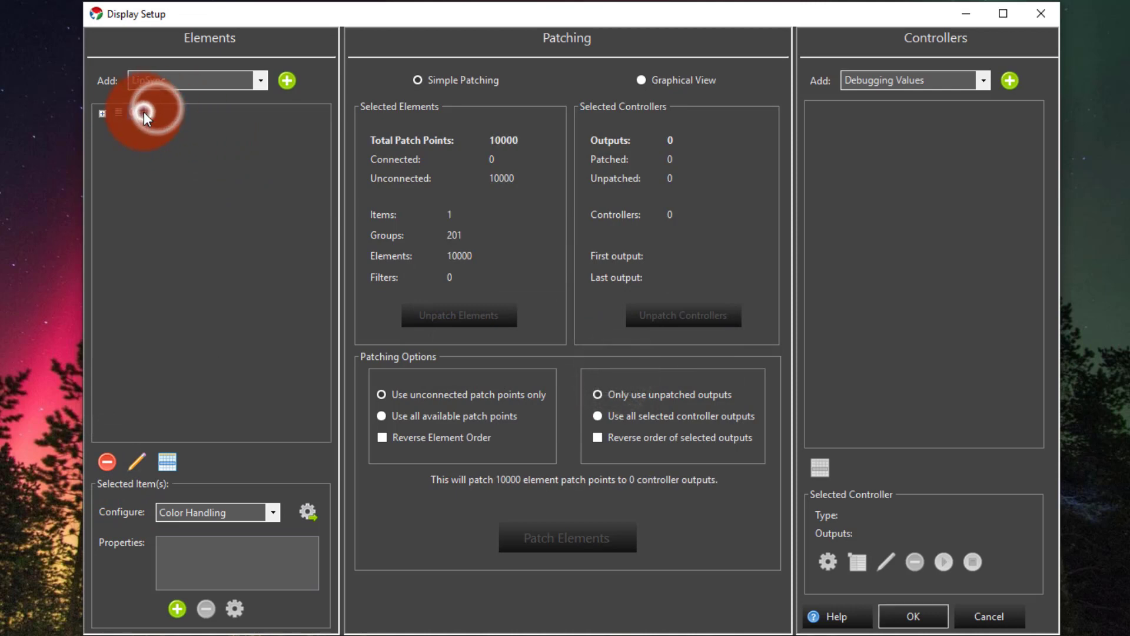
click(104, 463)
click(620, 372)
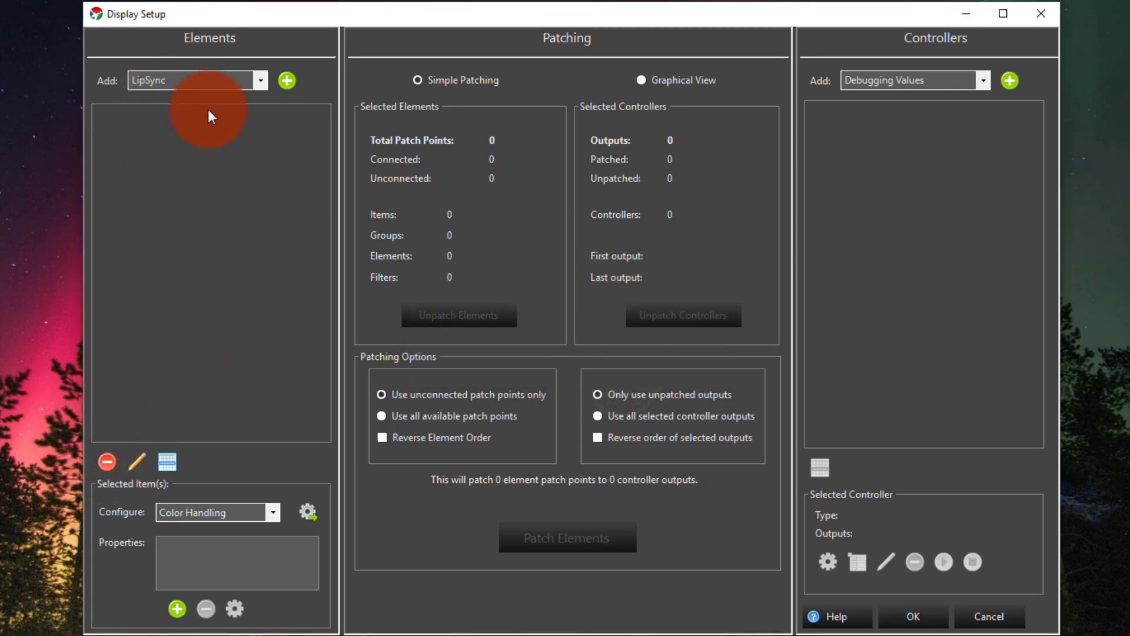
- Start adding a Generic Numbered Group element named Roofline with the item prefix Roof
click(212, 127)
click(253, 81)
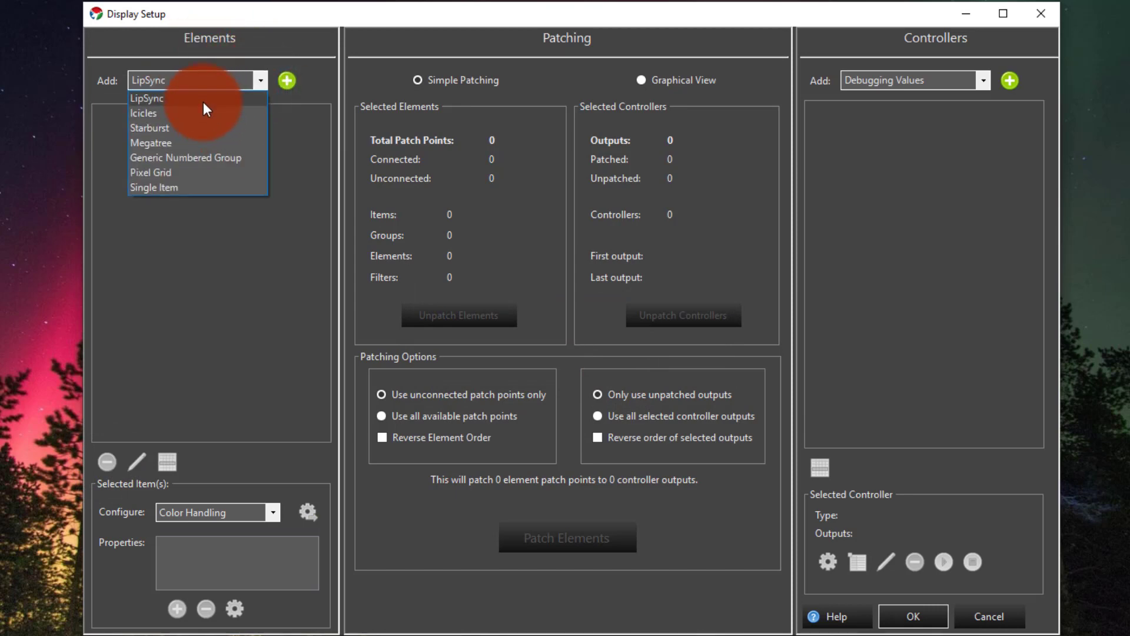
click(201, 164)
click(286, 82)
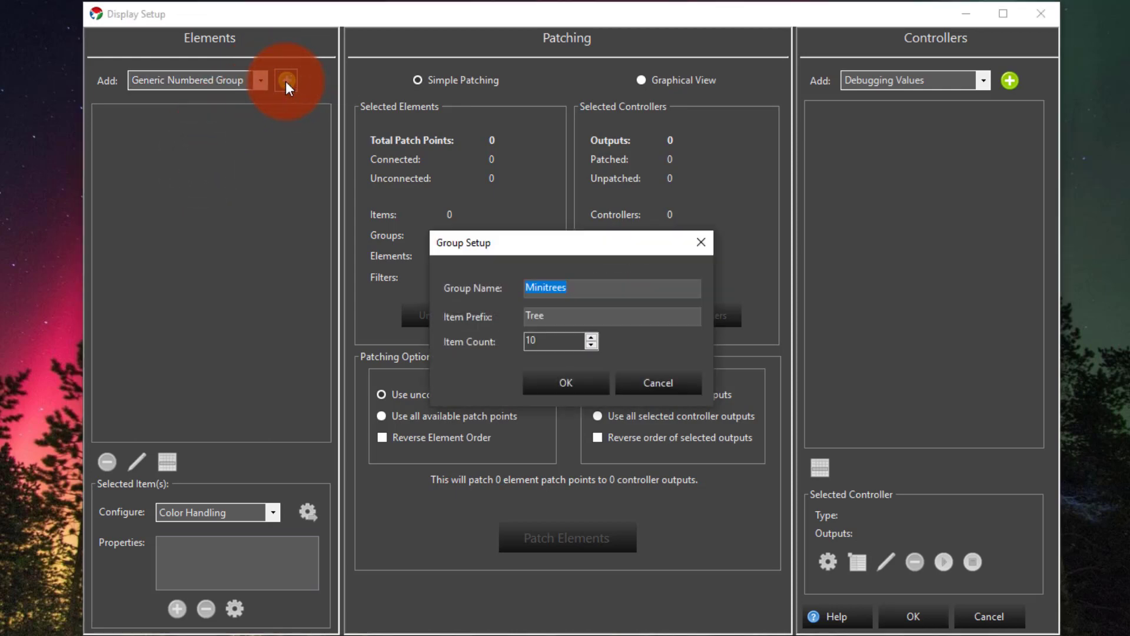
text(Ro)
key(BackSpace)
key(BackSpace)
text(Roofline)
key(Tab)
text(Roof)
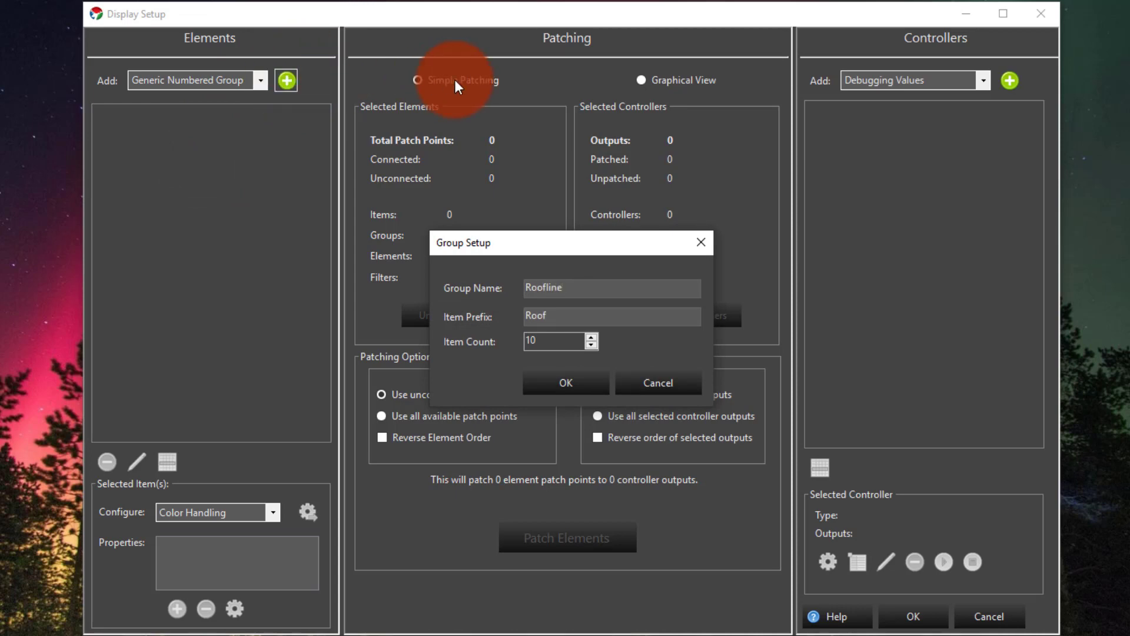
- Set the Roofline group's item count to 200 and create the group
click(579, 293)
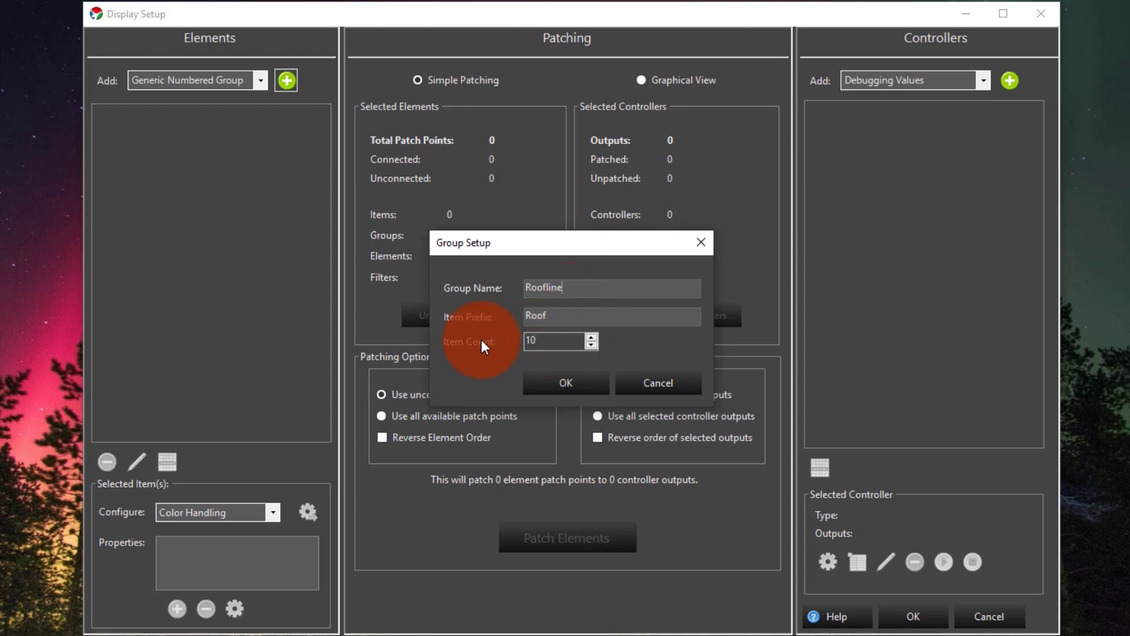
click(454, 341)
double_click(576, 341)
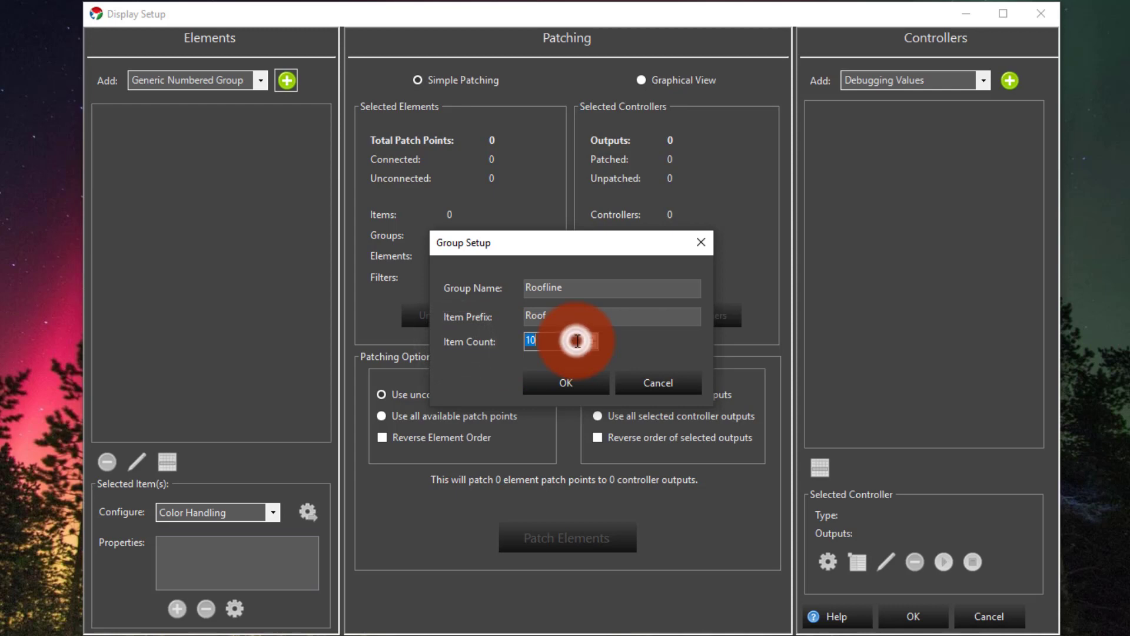
text(200)
click(567, 384)
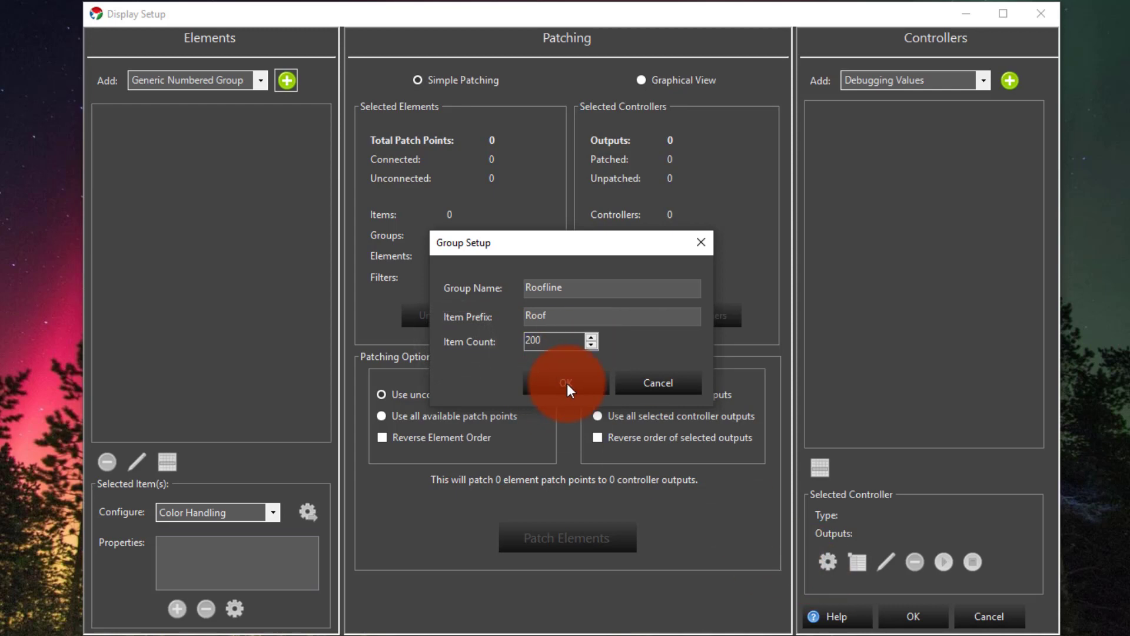
- Add another generic numbered group named Columns with the item prefix Col and 282 items
click(284, 78)
double_click(565, 290)
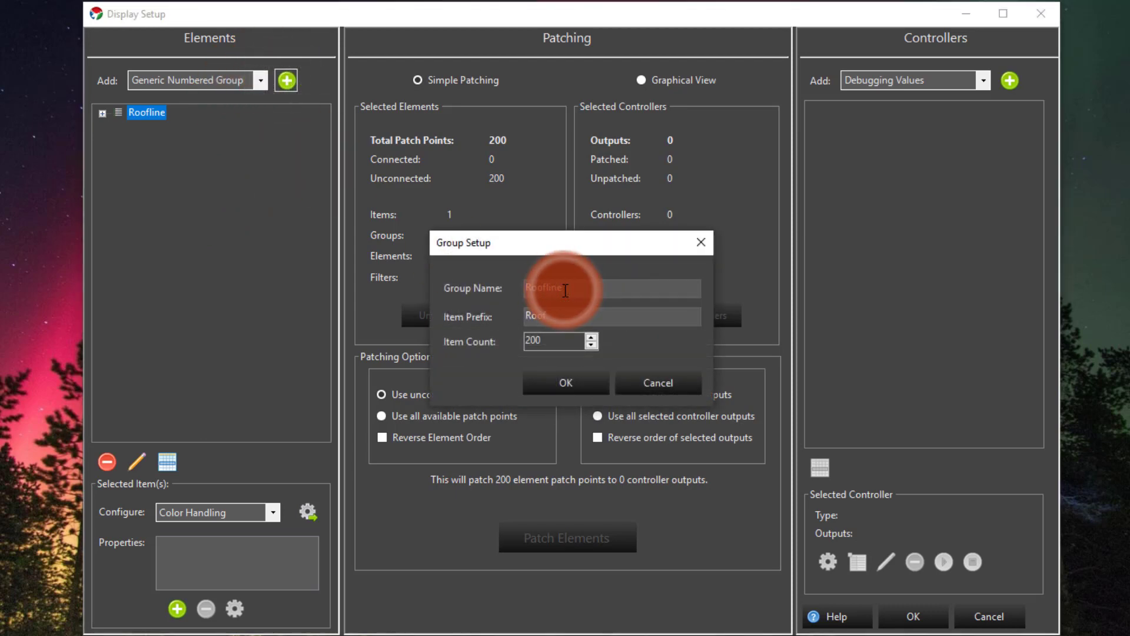
text(Columns)
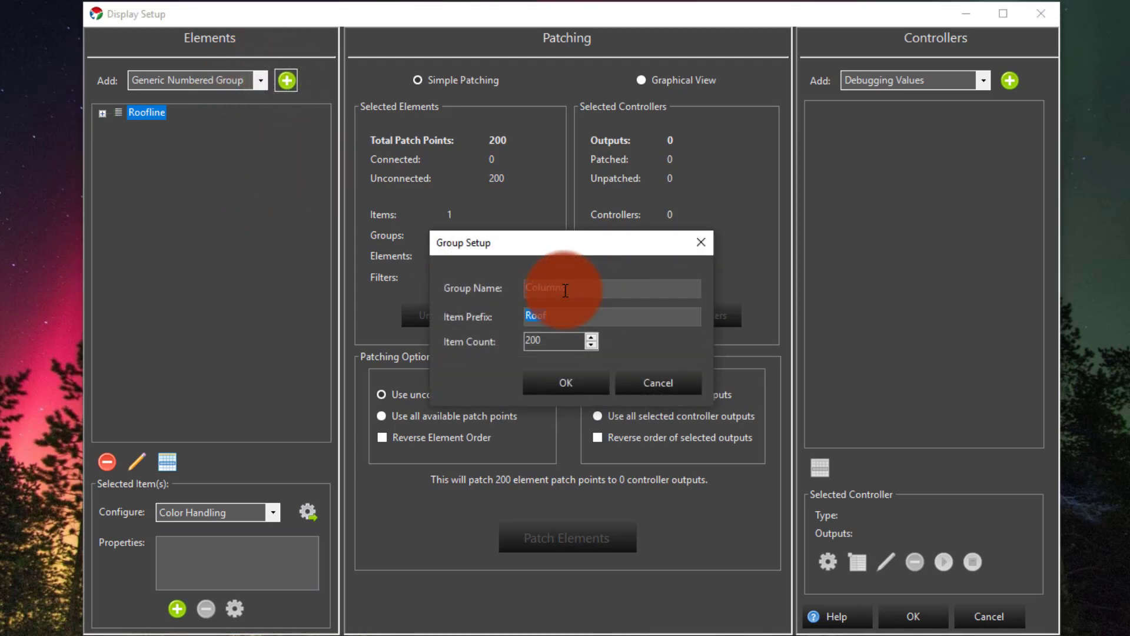
text(Col)
key(Tab)
key(BackSpace)
key(BackSpace)
key(BackSpace)
text(282)
click(545, 383)
- Add a Pixel Grid element named Grid with vertical string orientation, height 20 and width 32
click(255, 83)
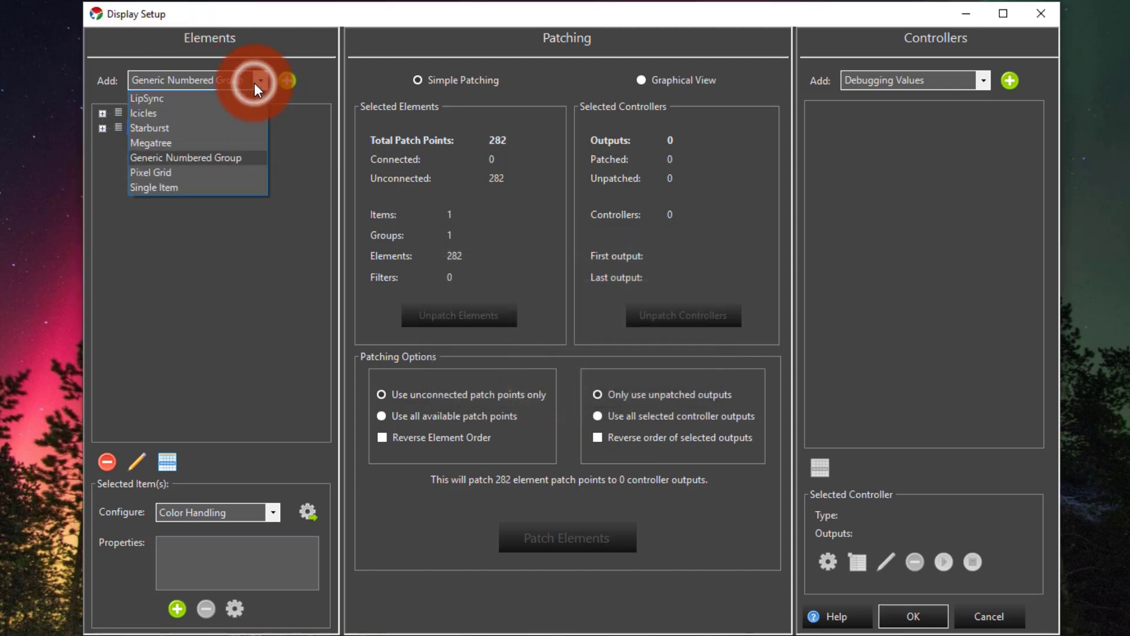
click(215, 176)
click(215, 179)
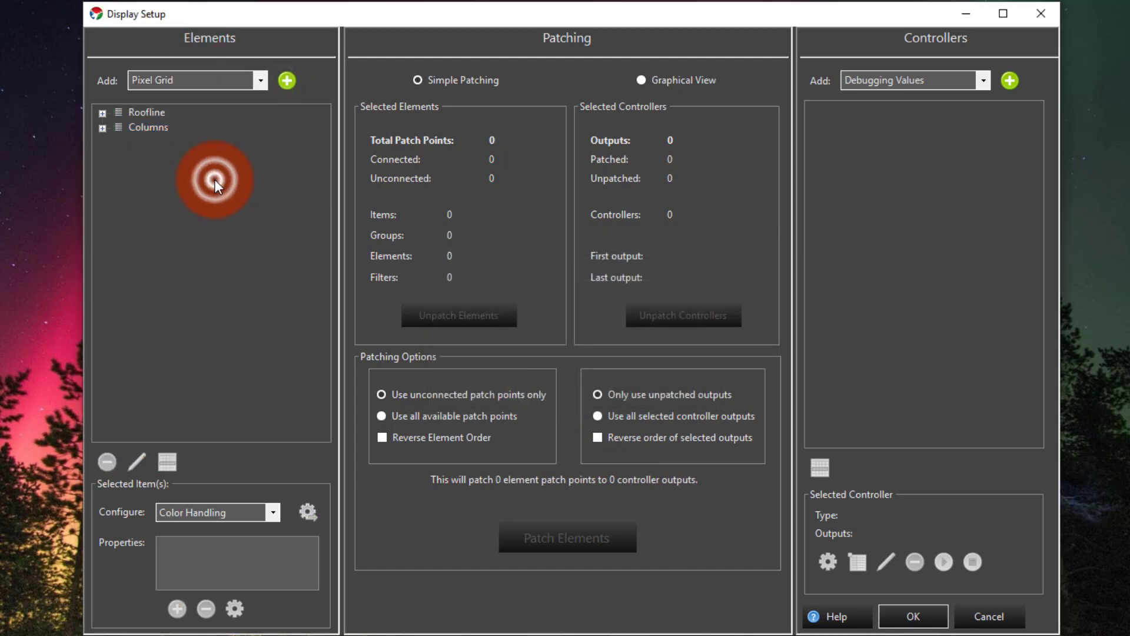
click(282, 78)
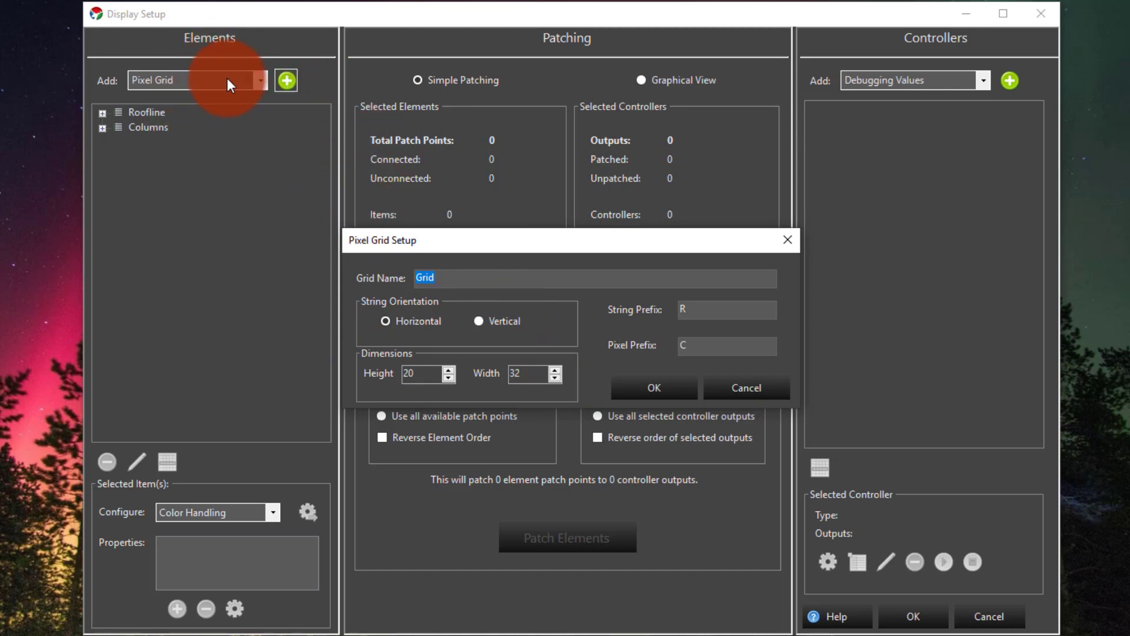
click(662, 293)
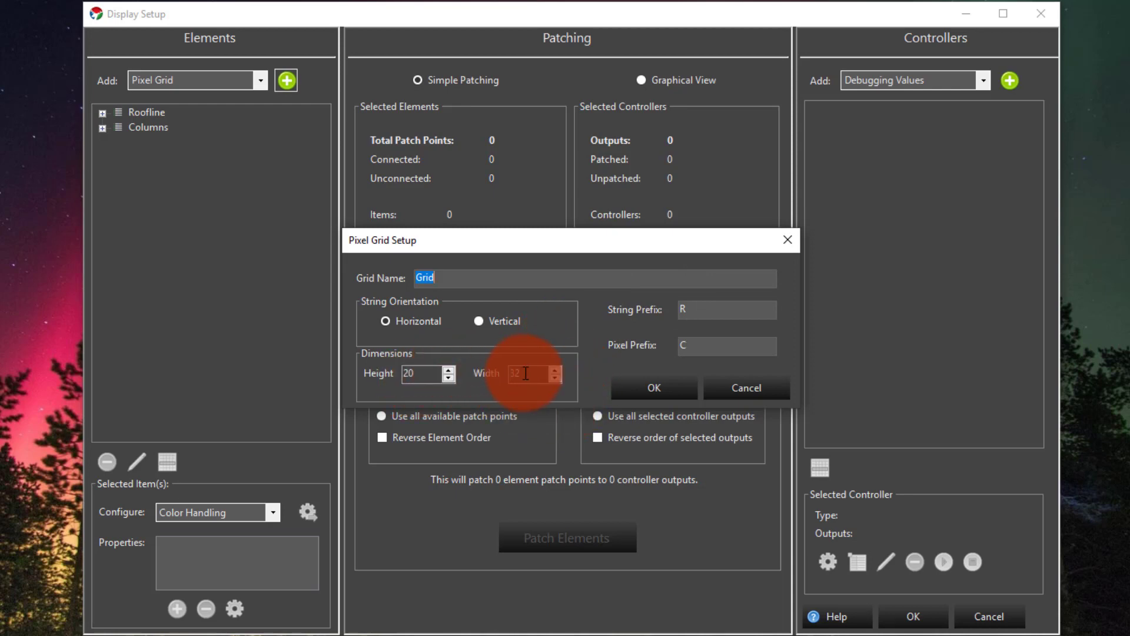
click(499, 323)
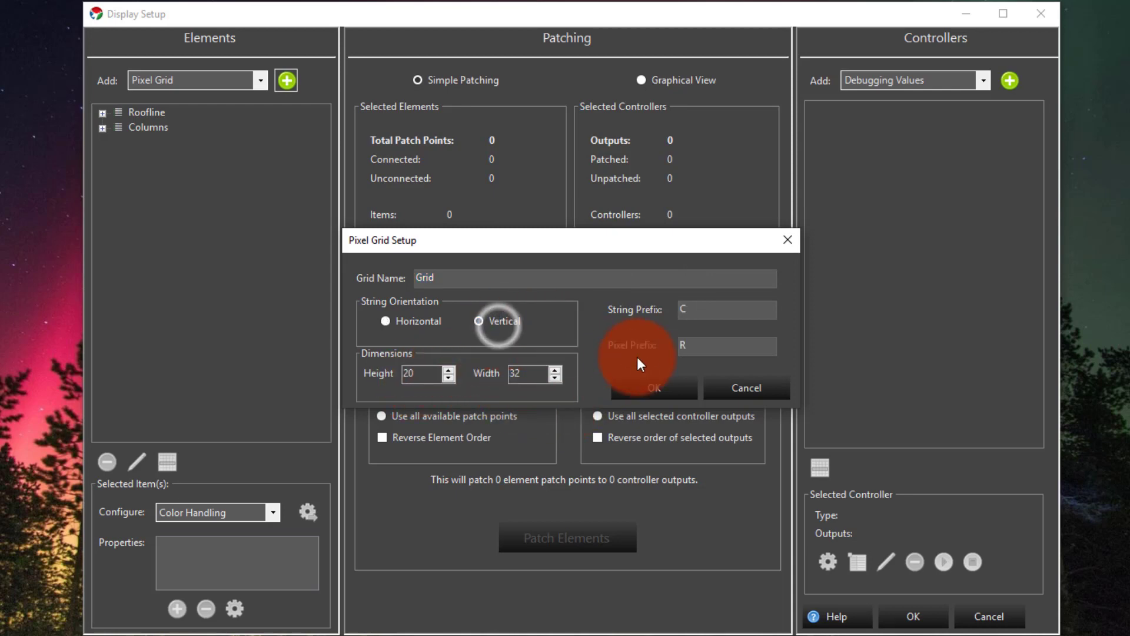
click(667, 381)
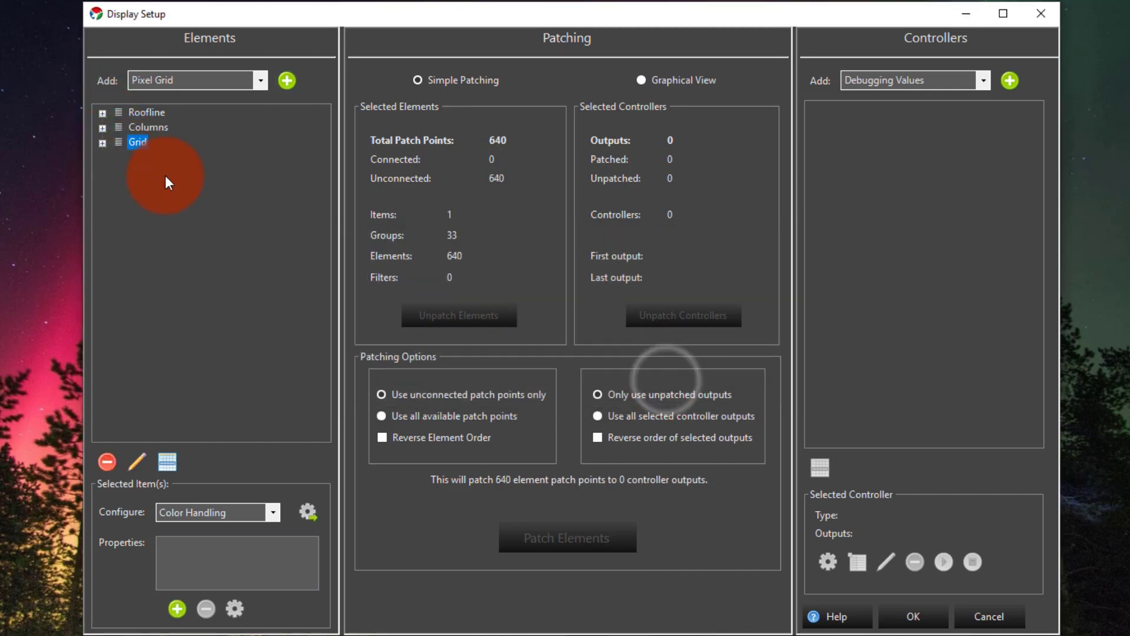
click(268, 244)
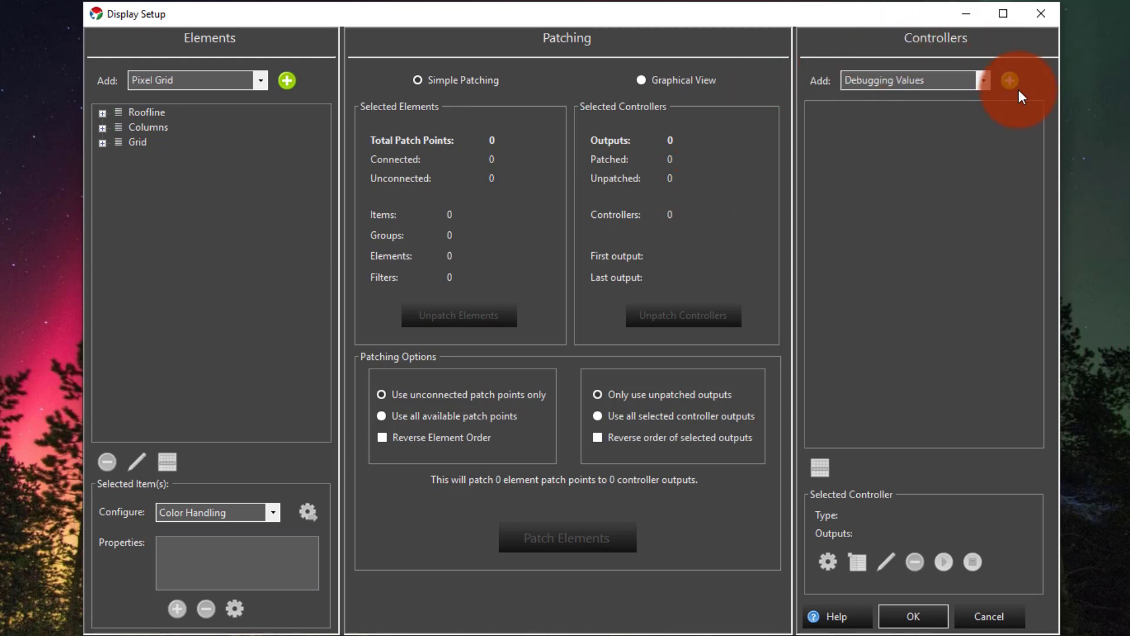
- Add a Streaming ACN (E1.31) controller named Advetek Pixlite 4
click(966, 79)
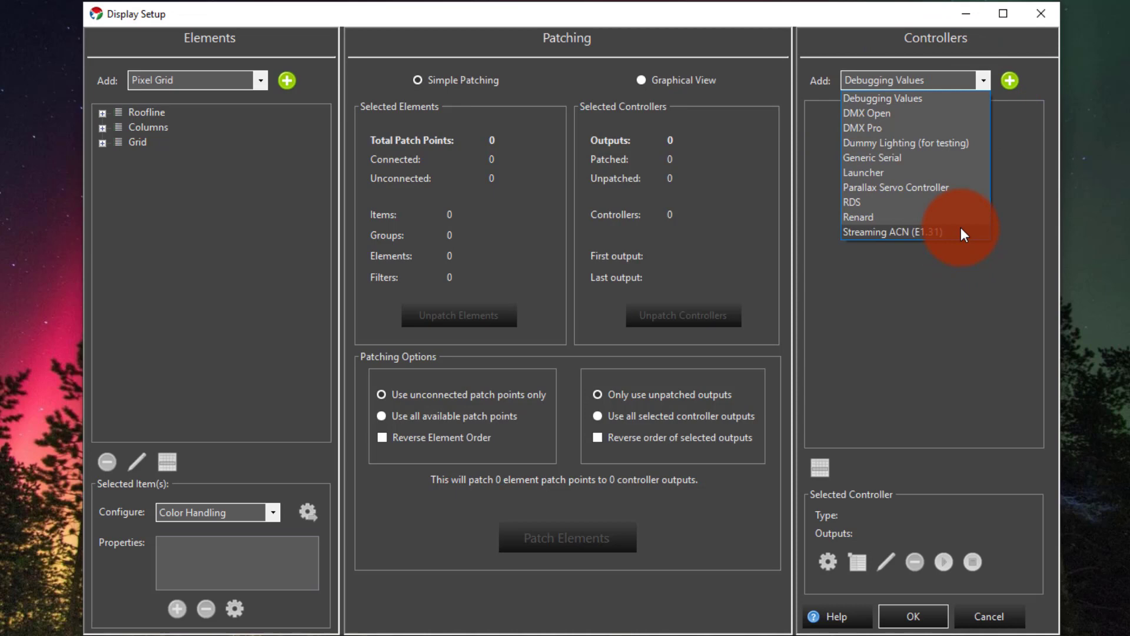
click(961, 230)
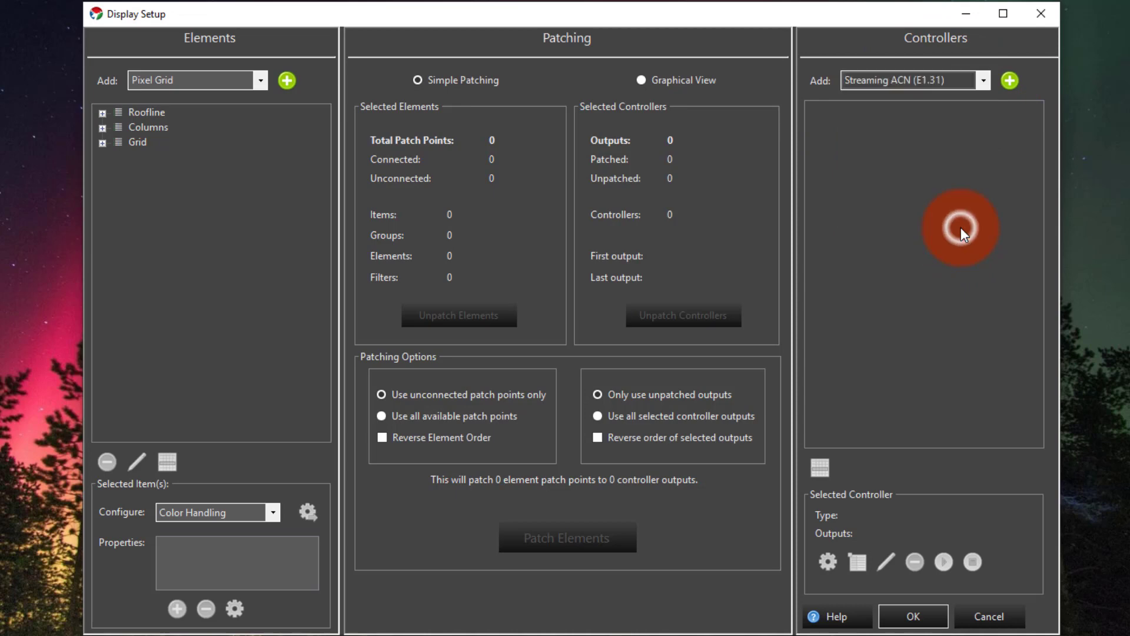
click(1009, 84)
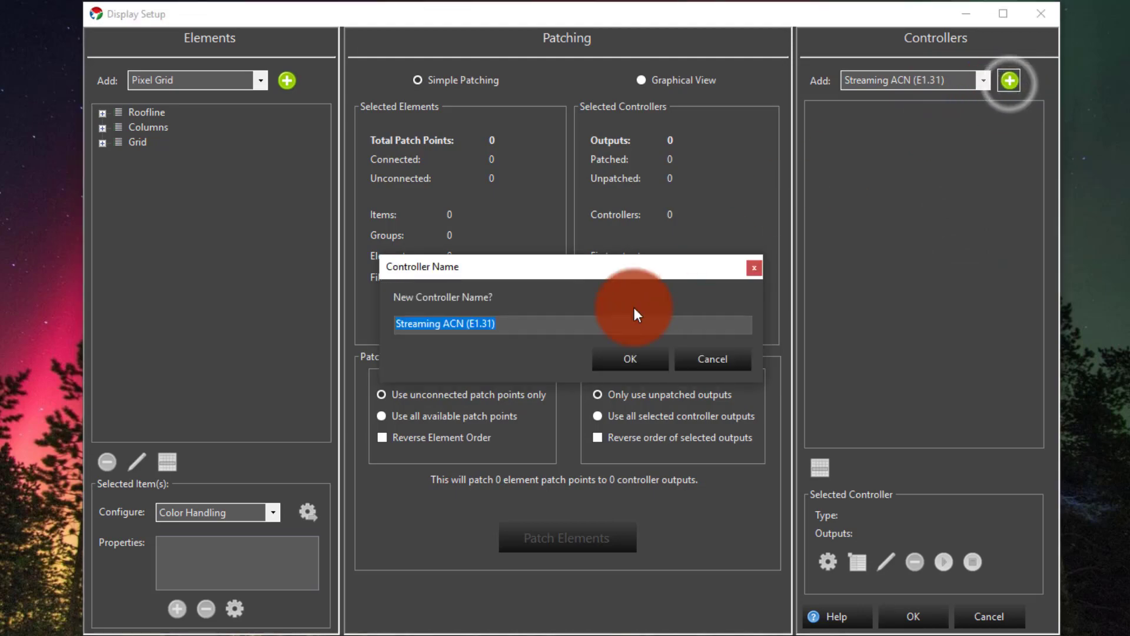
text(Ade)
key(BackSpace)
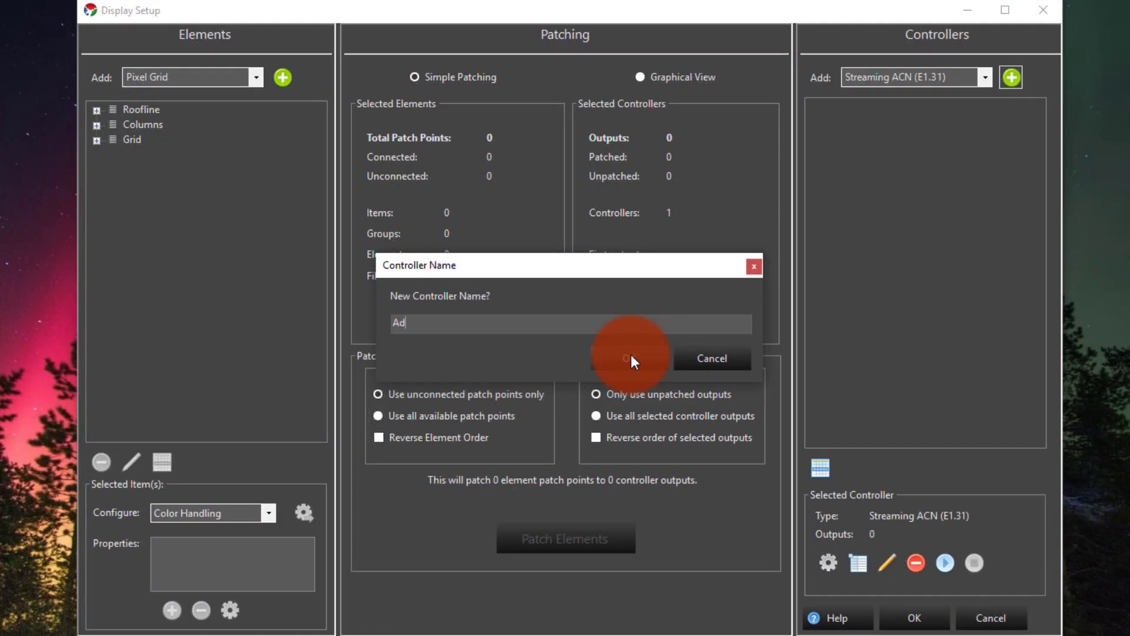
text(vetek Pixlite 34)
click(631, 356)
- Give the new controller 8160 outputs and check its output list
click(656, 307)
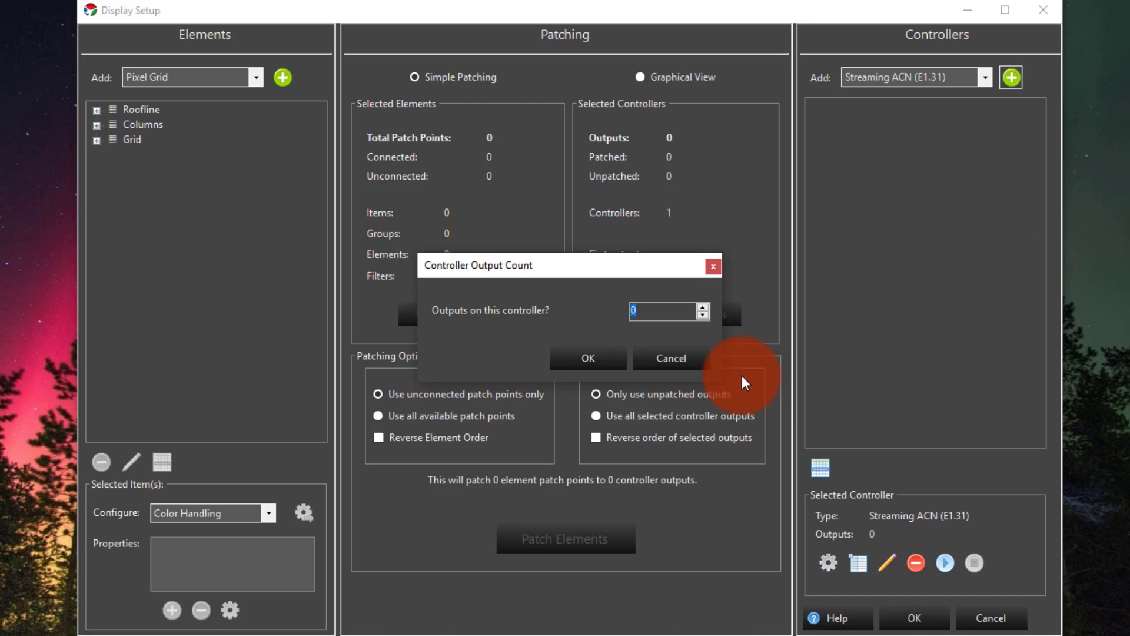
click(651, 312)
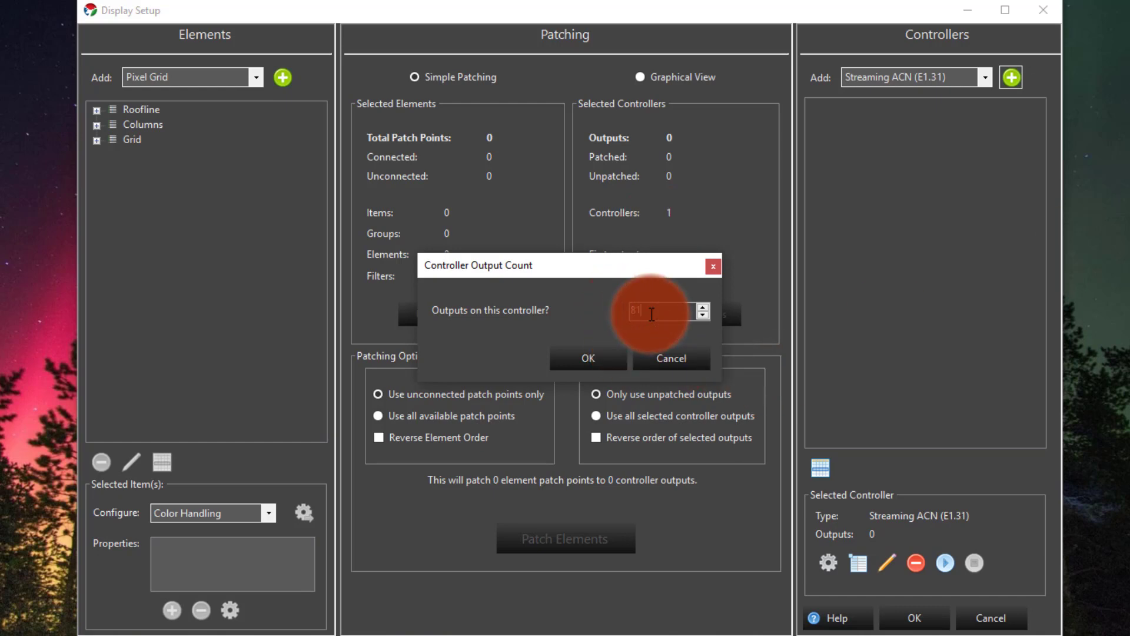
text(8160)
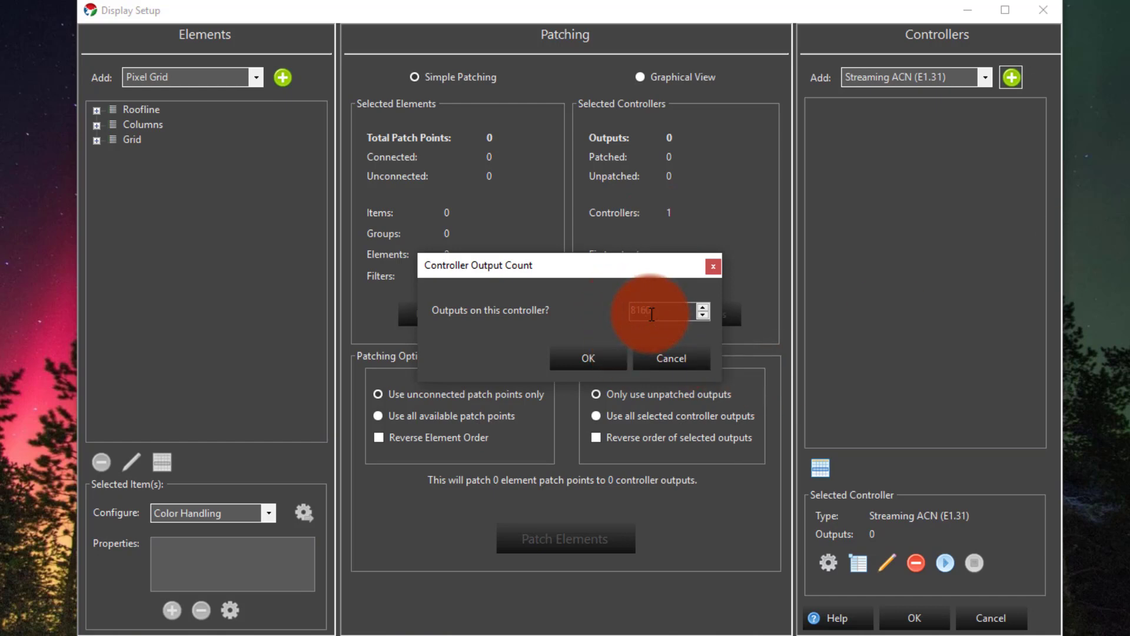
click(592, 361)
click(815, 106)
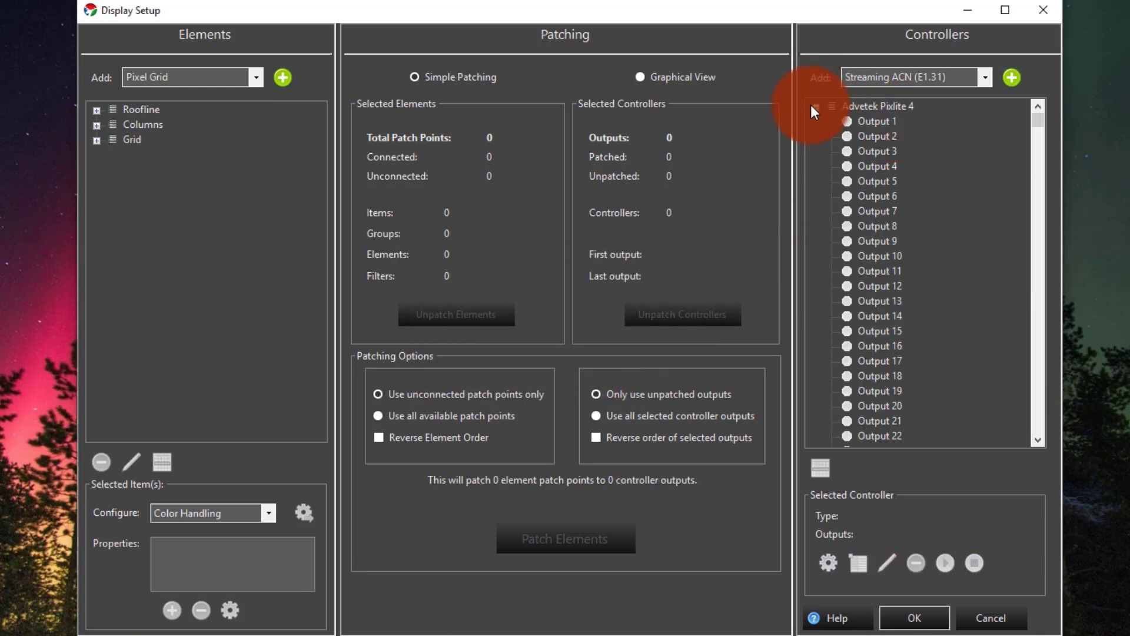
click(815, 106)
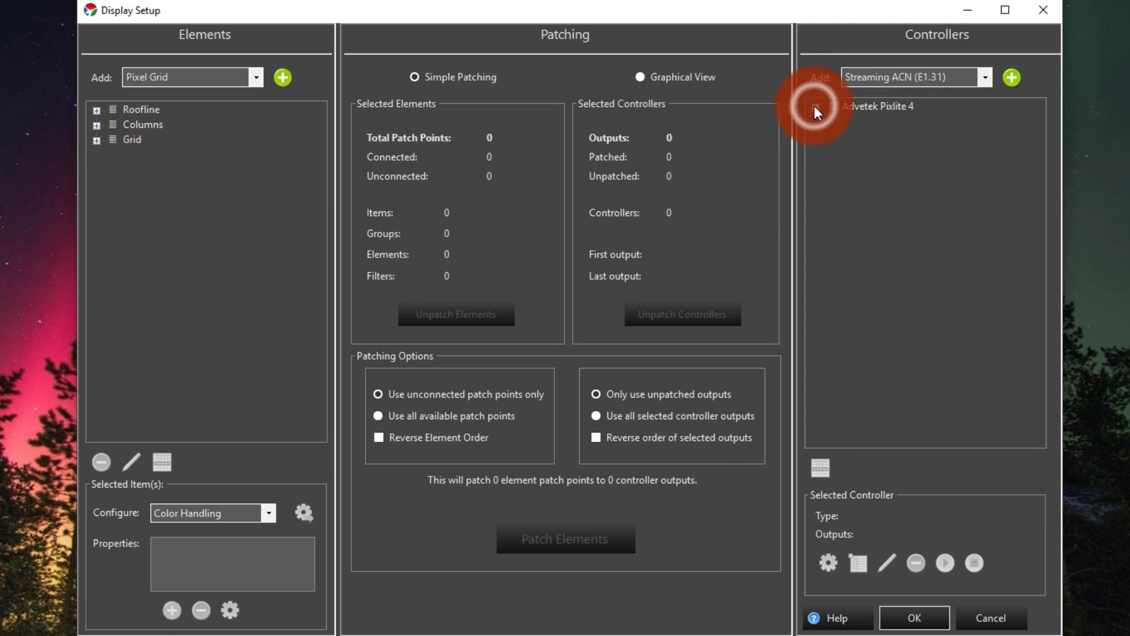
- Check the patch points of the Roofline, Columns and Grid elements one at a time
click(147, 120)
click(146, 151)
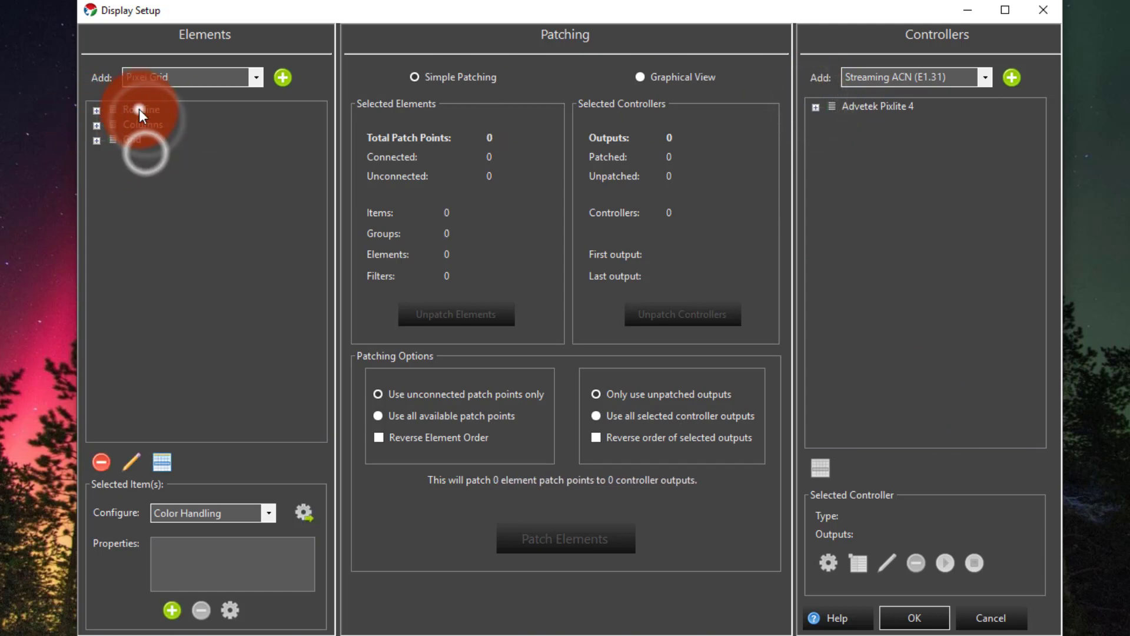
click(139, 121)
click(145, 139)
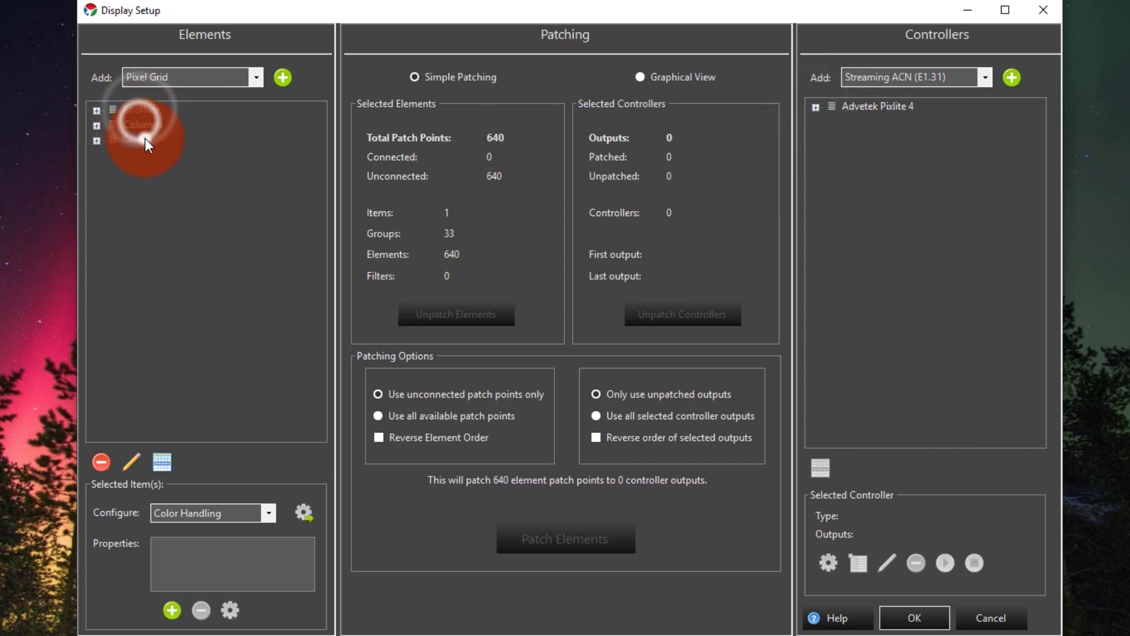
click(146, 108)
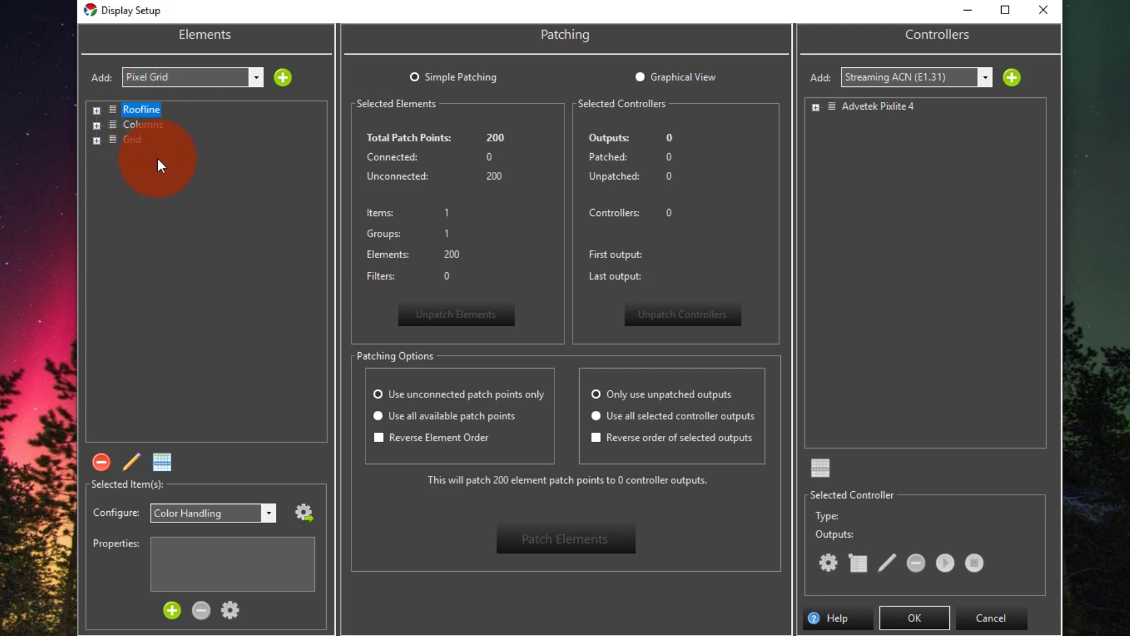
click(157, 157)
- Patch the Roofline, Columns and Grid elements together to the Advetek Pixlite 4 controller using only unconnected patch points and unpatched outputs
click(137, 114)
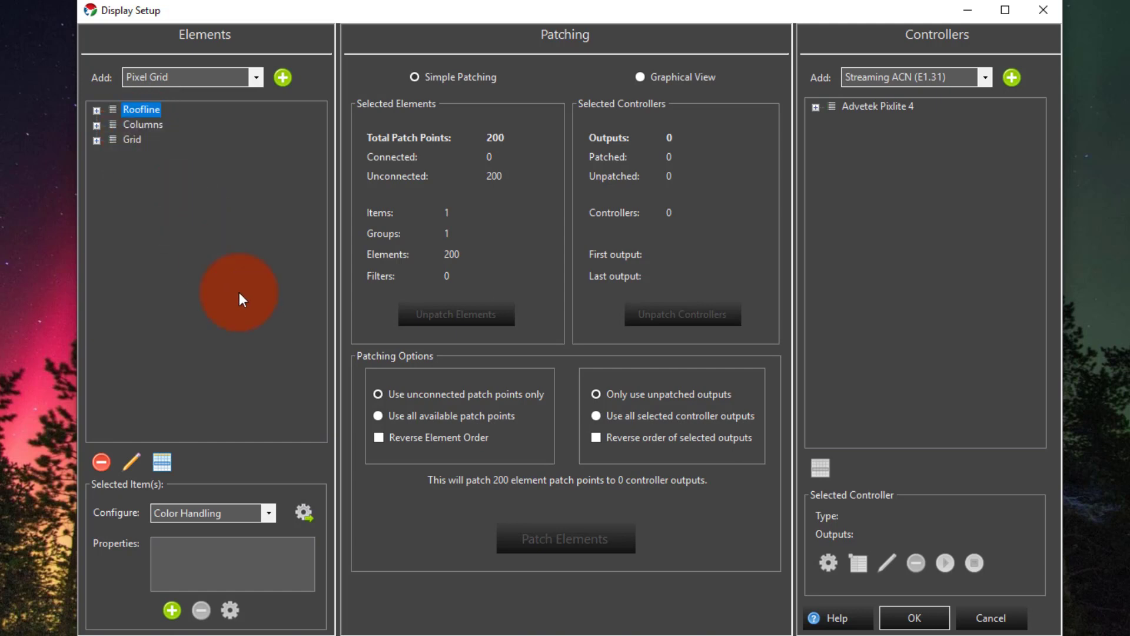
ctrl+click(154, 124)
ctrl+click(134, 139)
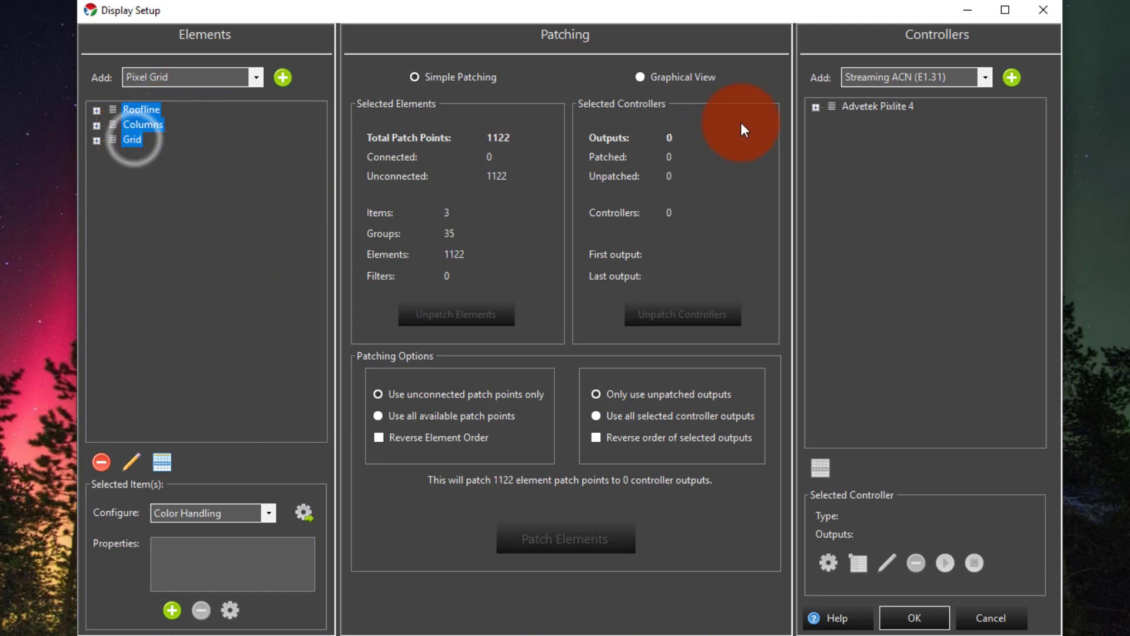
click(874, 106)
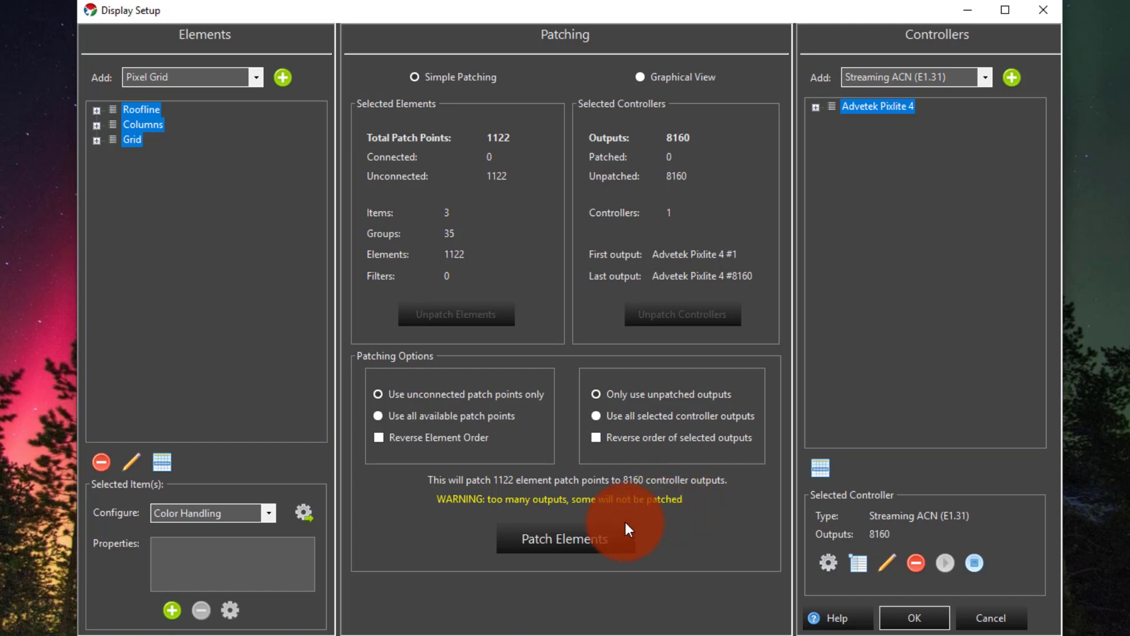
click(582, 538)
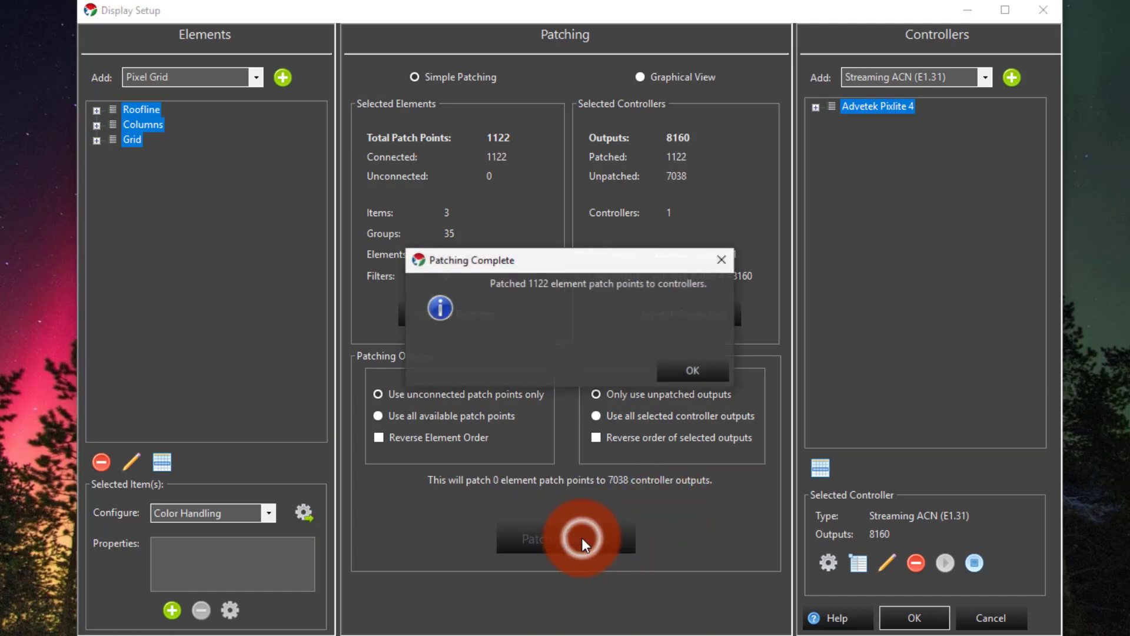
click(682, 374)
- Examine the individual pixels in the Roofline and Columns groups and the Columns connection counts to verify the patching
click(217, 137)
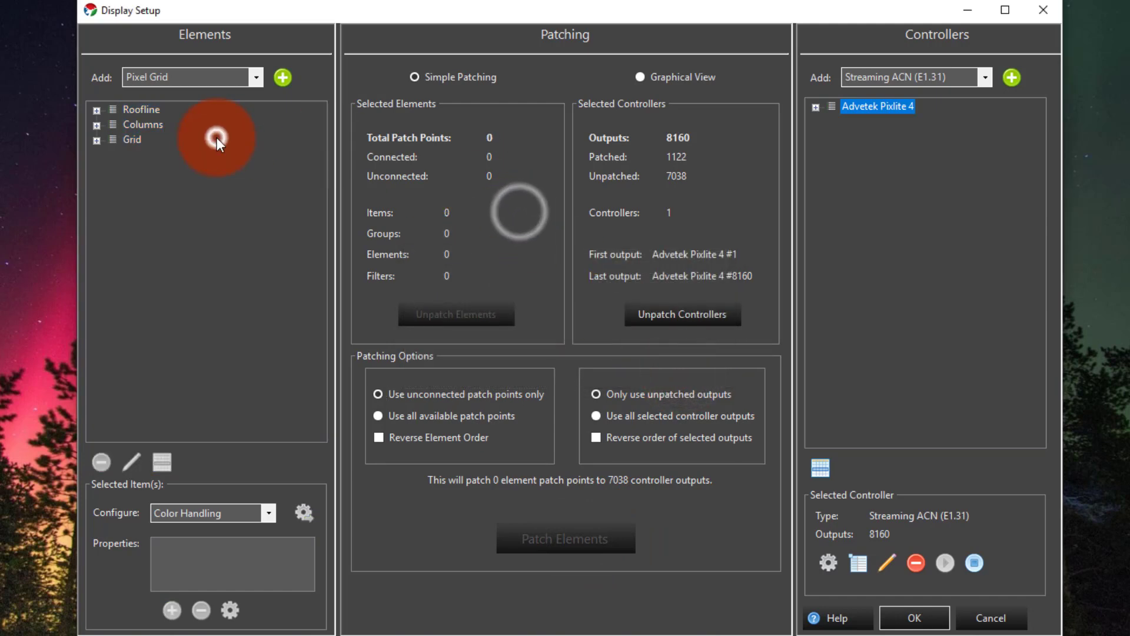
click(123, 110)
click(96, 111)
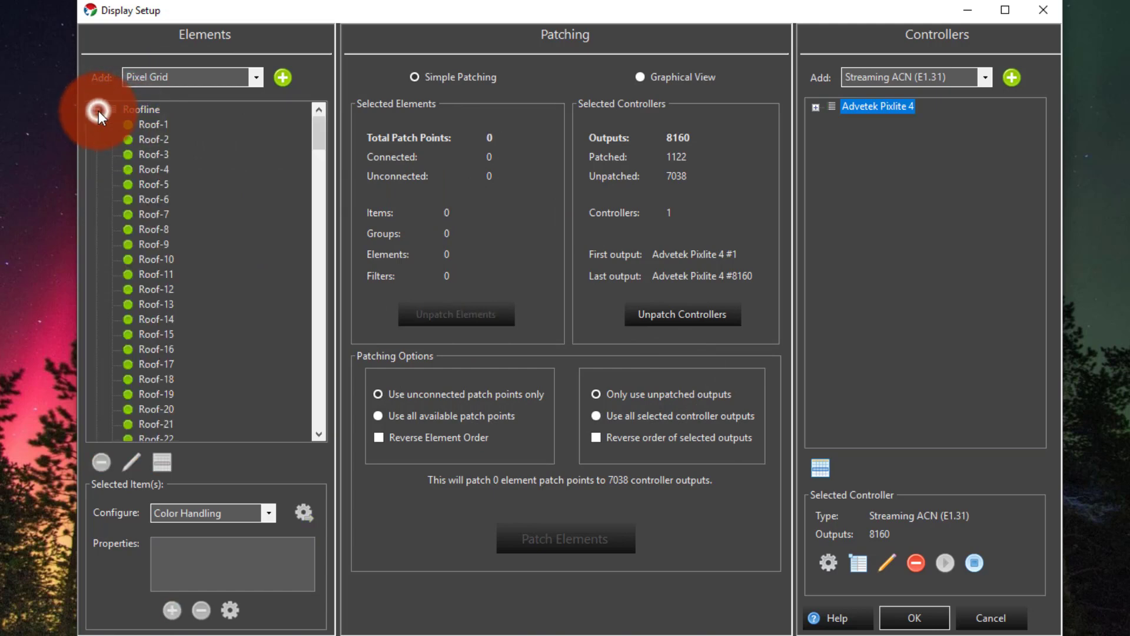
scroll(156, 216, down, 5)
scroll(156, 215, up, 5)
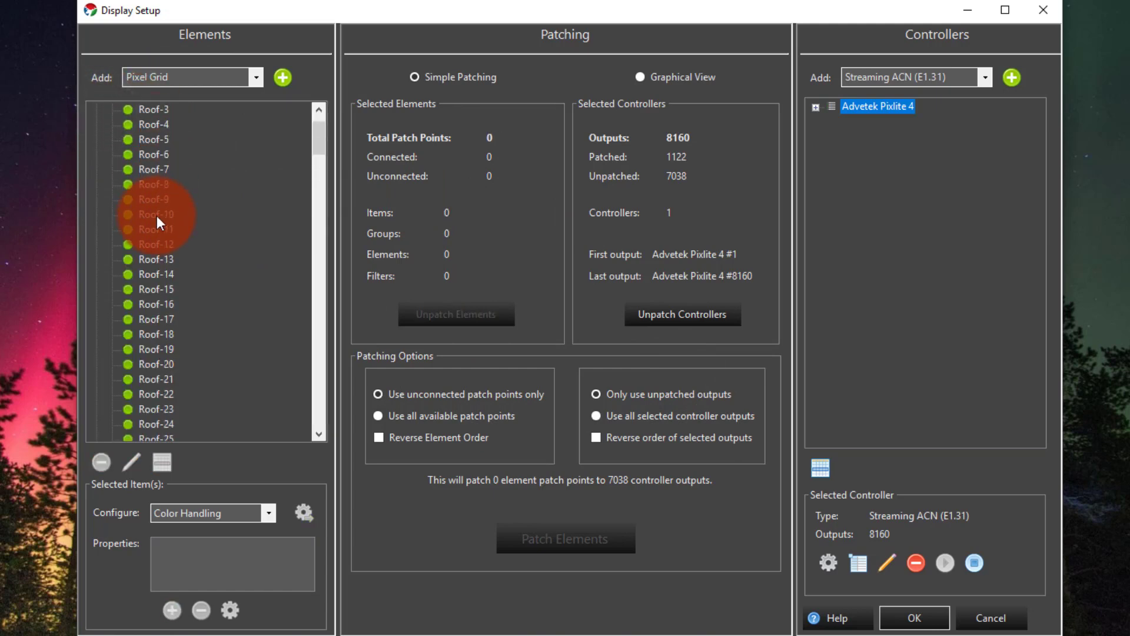
click(97, 111)
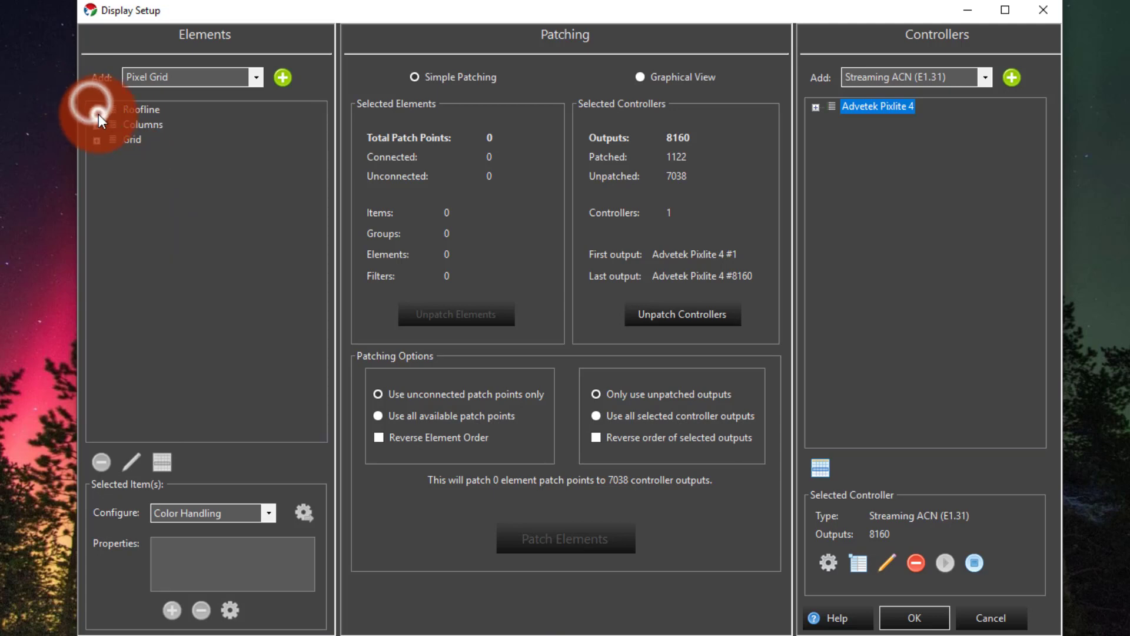
click(600, 270)
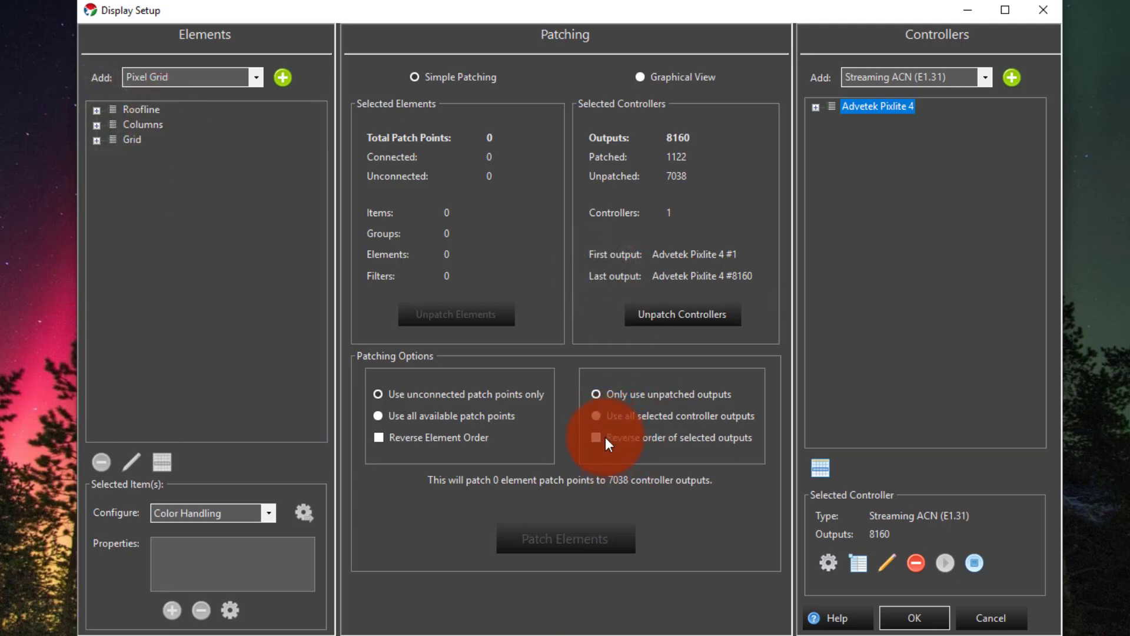
click(96, 124)
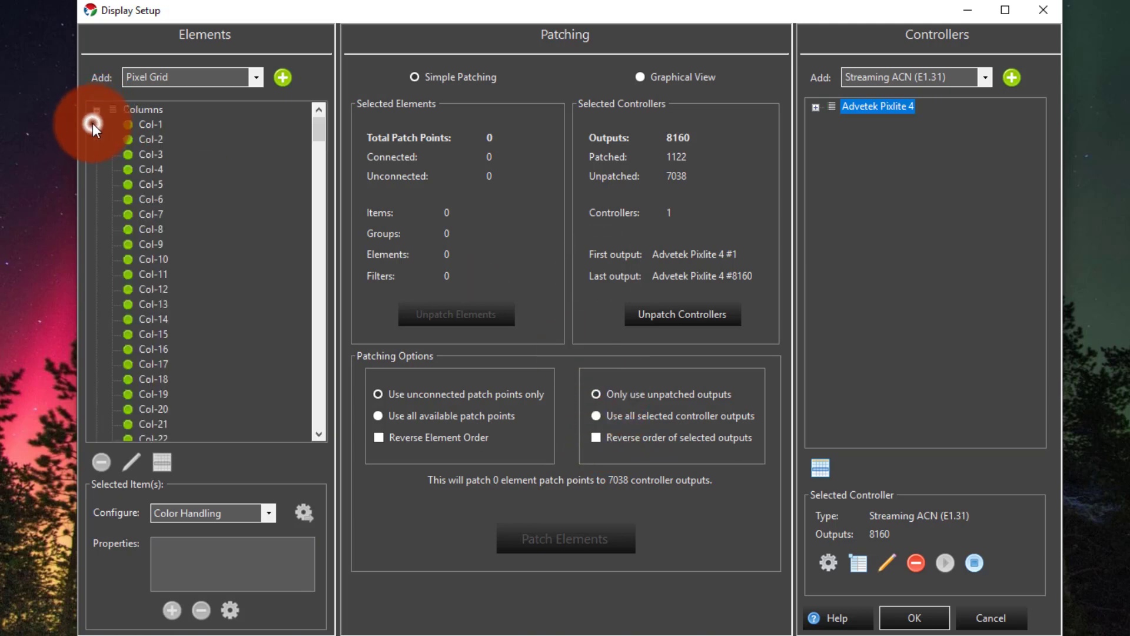
scroll(126, 133, down, 6)
scroll(126, 133, up, 6)
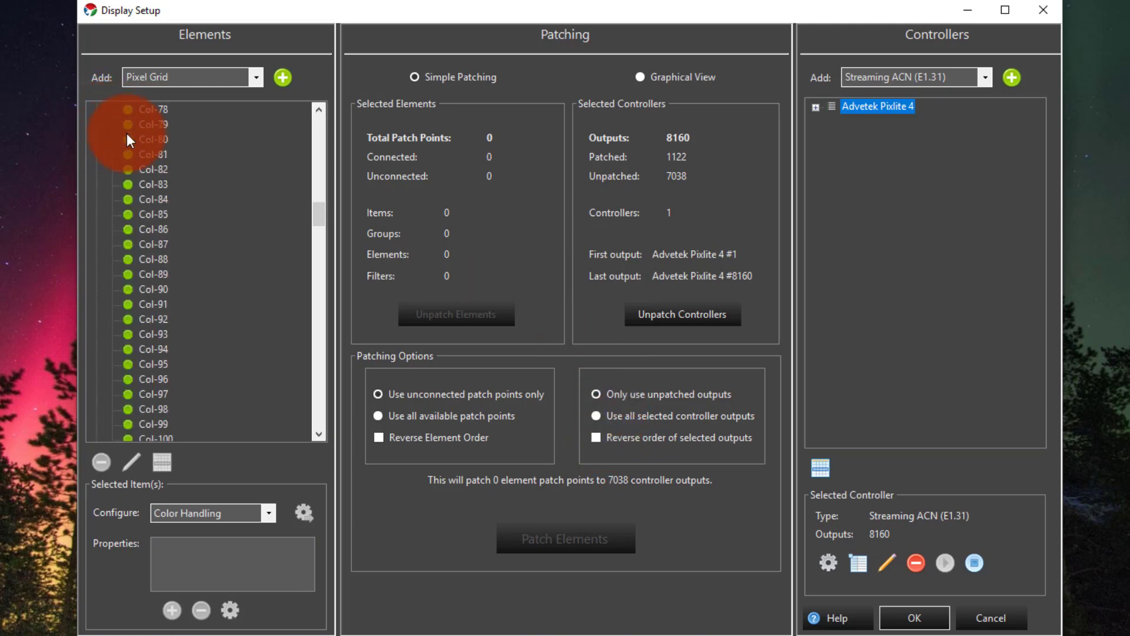
click(97, 123)
click(132, 123)
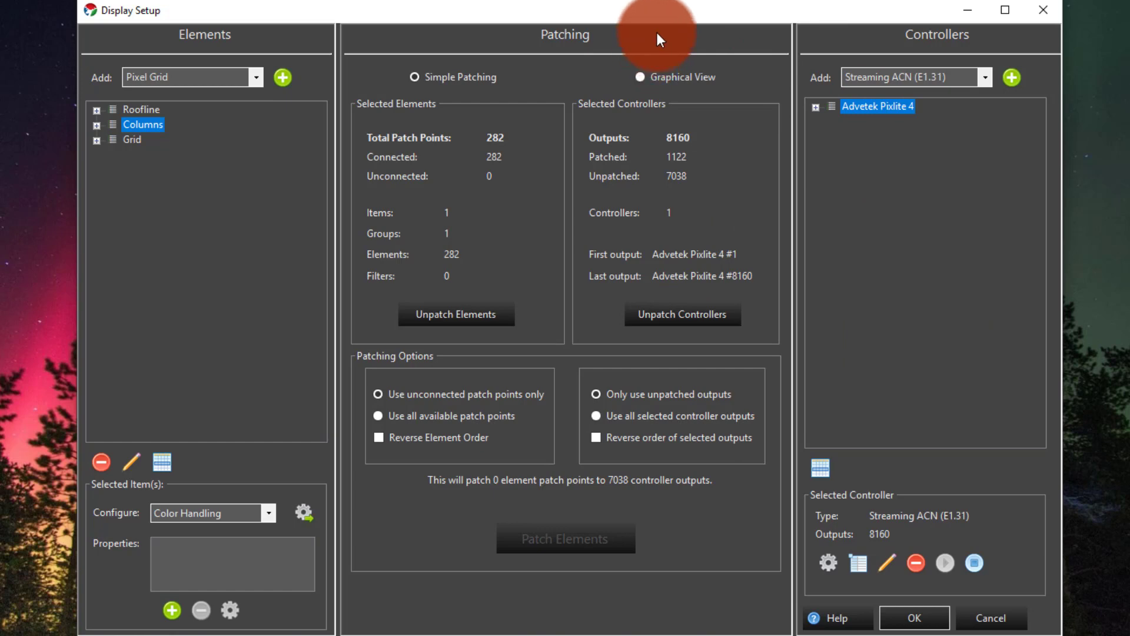
- Accept the display setup and add a new preview of the type Vixen Display Preview
click(906, 615)
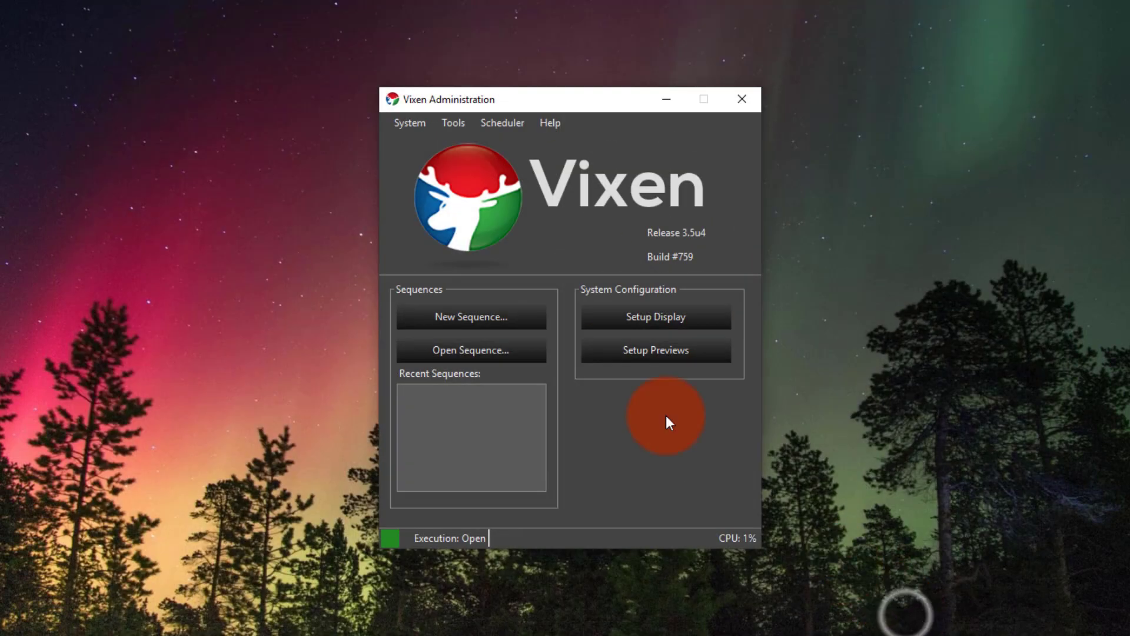
click(648, 349)
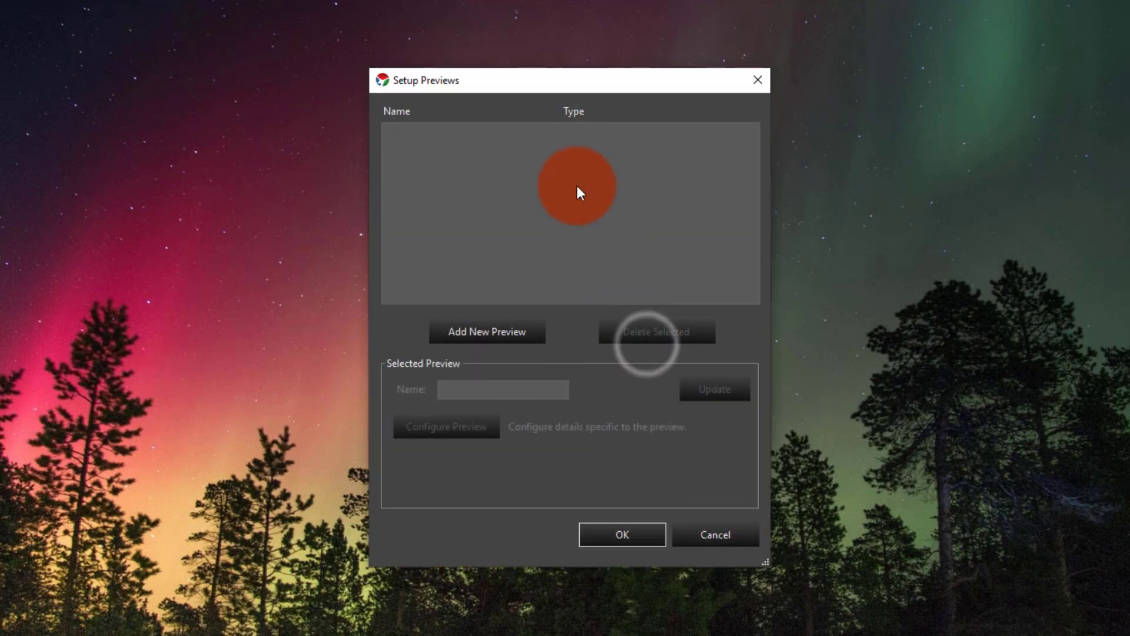
click(498, 333)
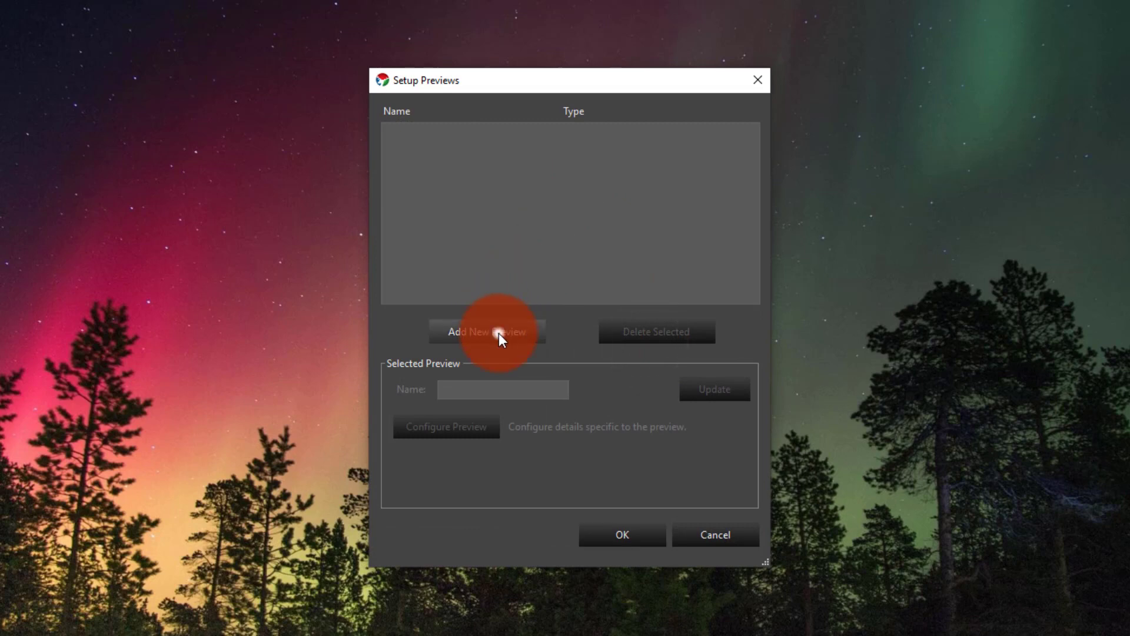
click(539, 259)
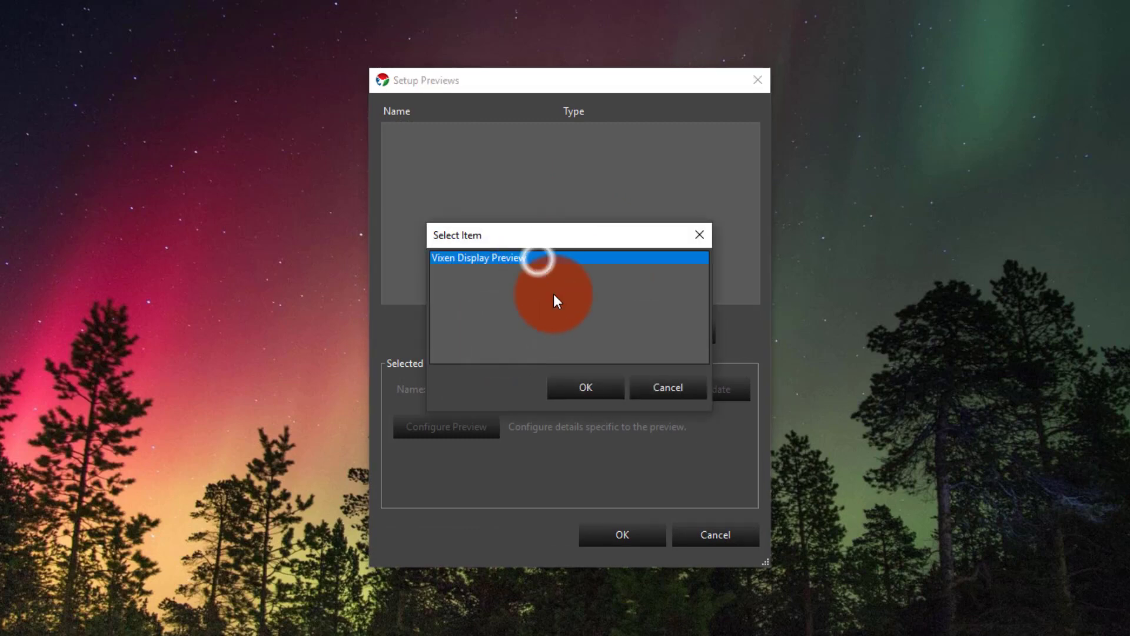
click(594, 391)
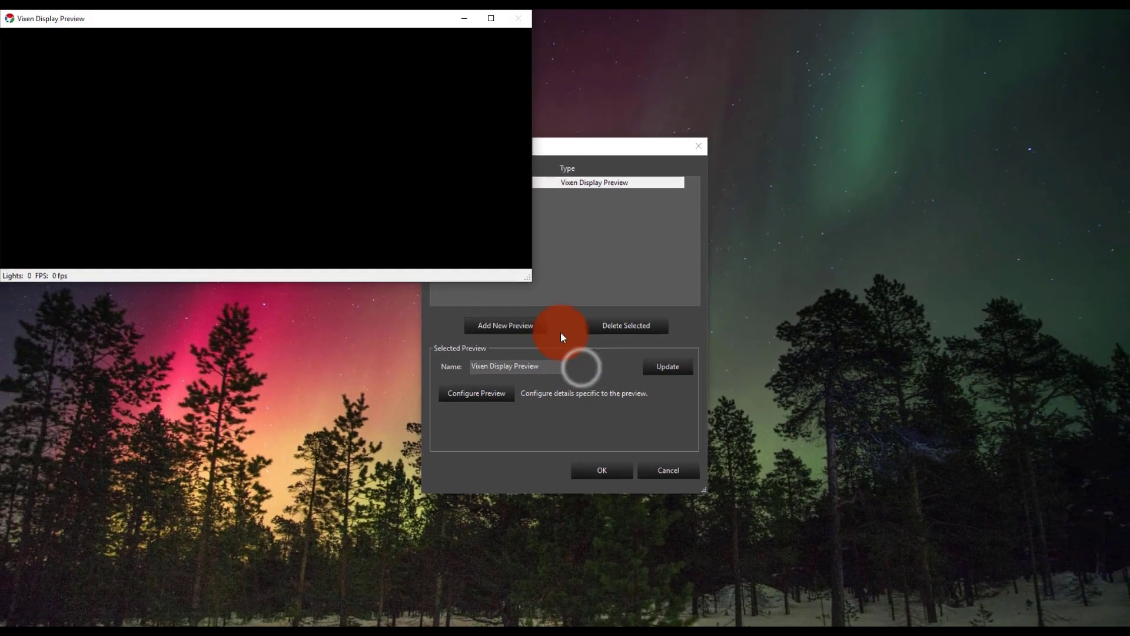
drag(528, 279, 535, 301)
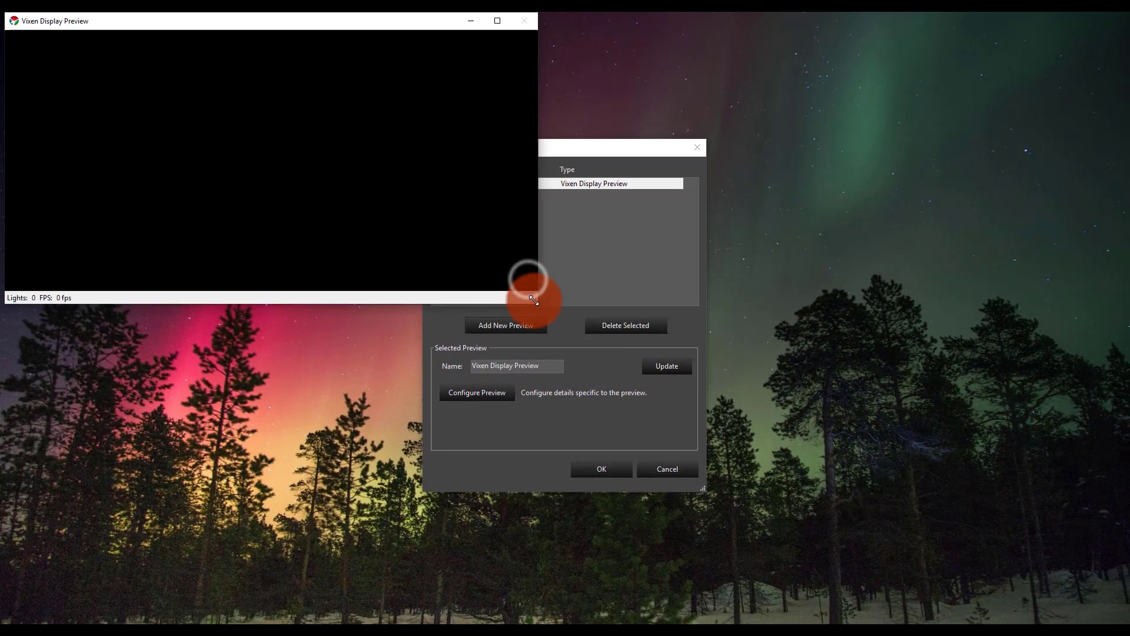
- Configure the new preview with the house photo PNG from the xLights folder as its background and dim that background heavily
click(510, 394)
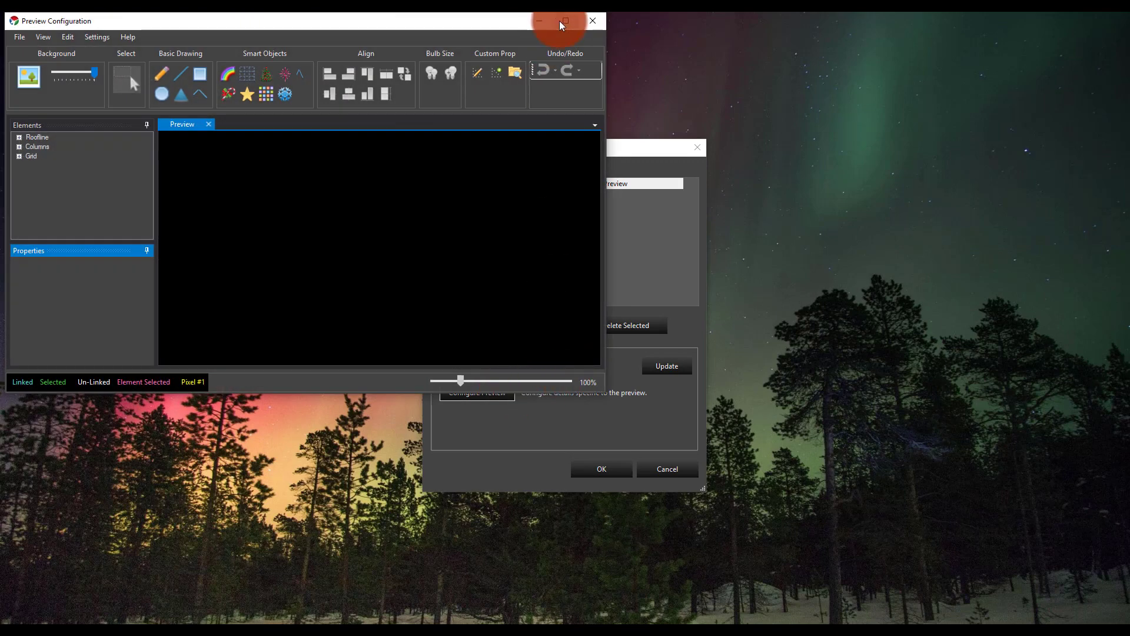
click(566, 24)
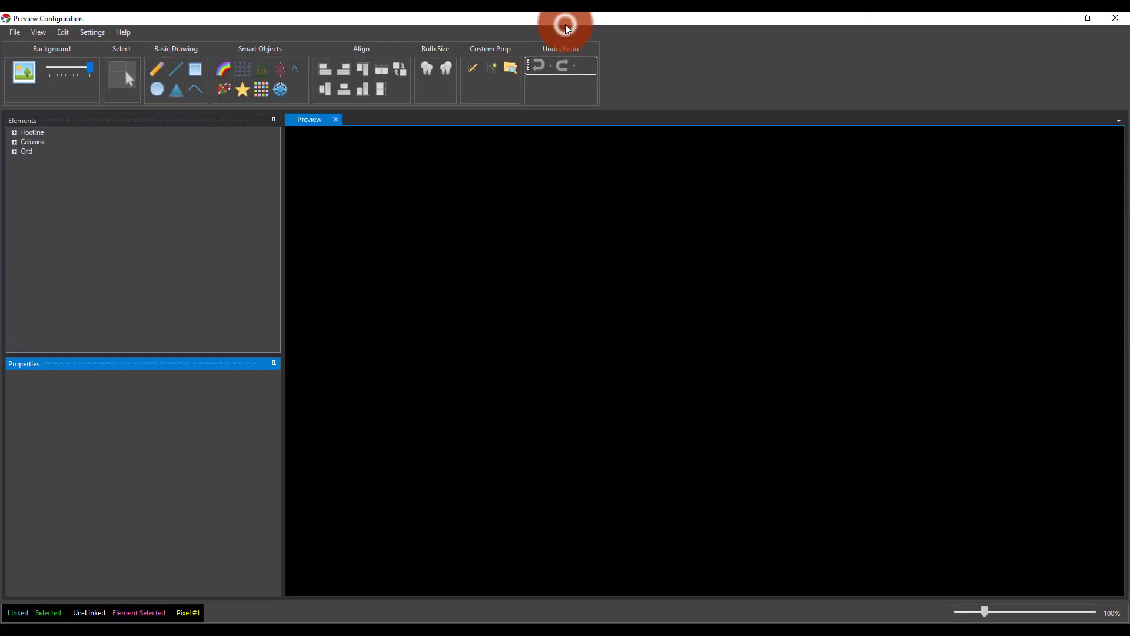
click(24, 73)
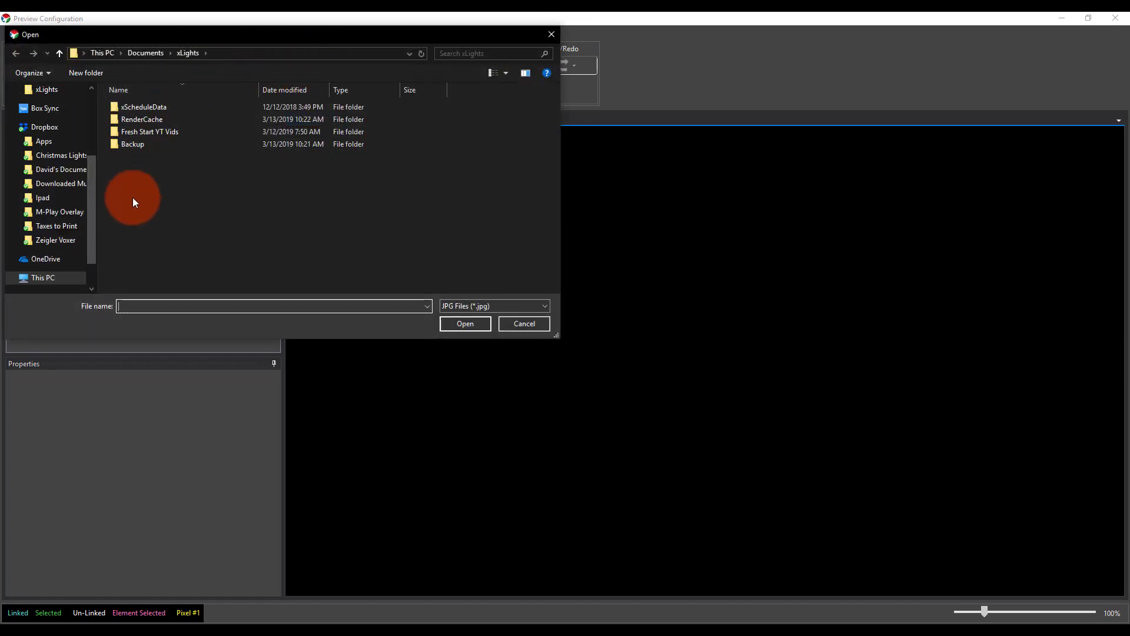
click(485, 327)
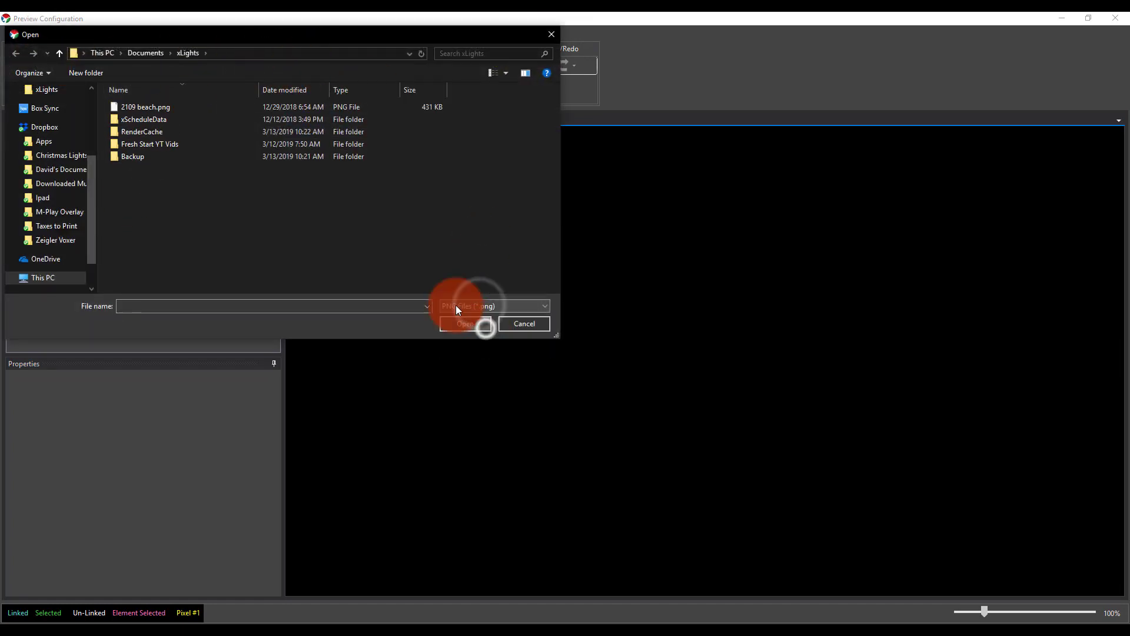
click(152, 106)
click(441, 304)
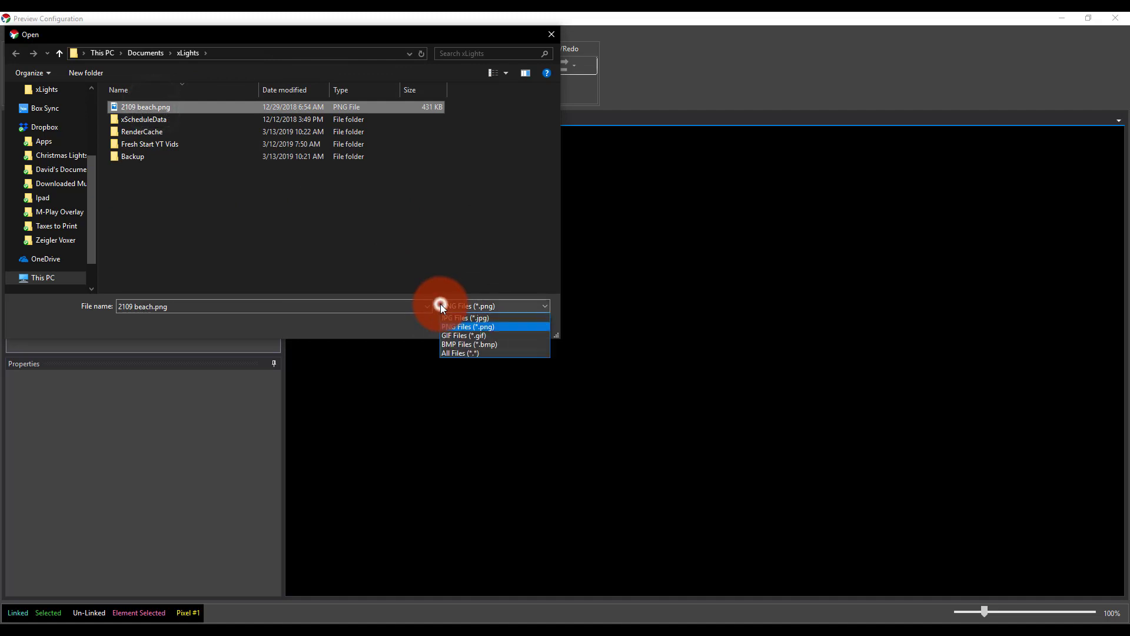
click(462, 326)
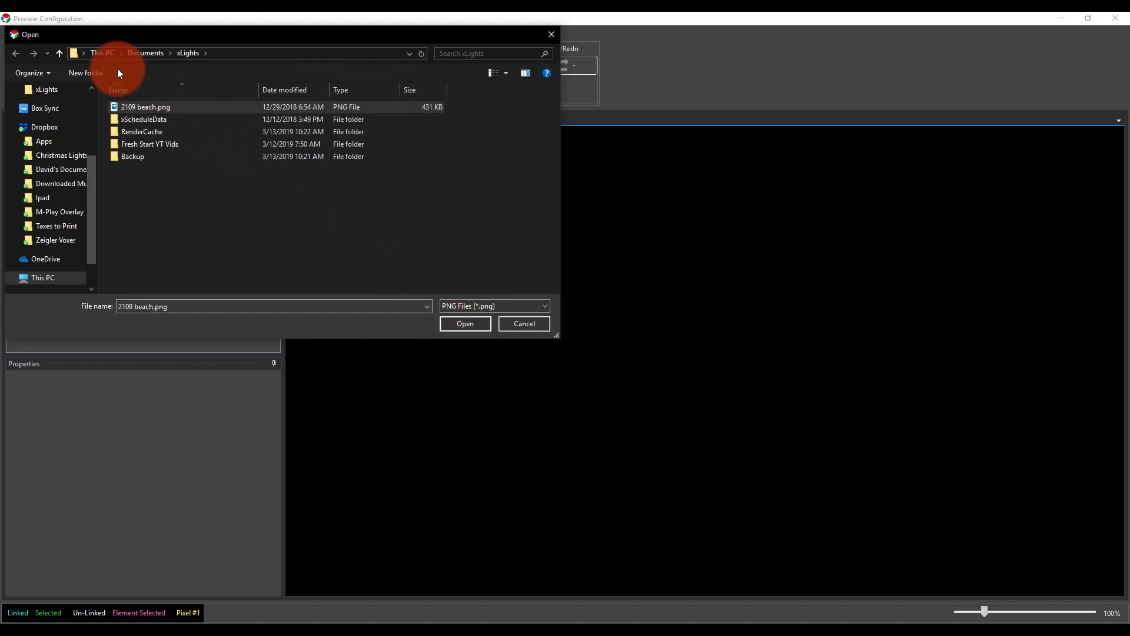
double_click(153, 107)
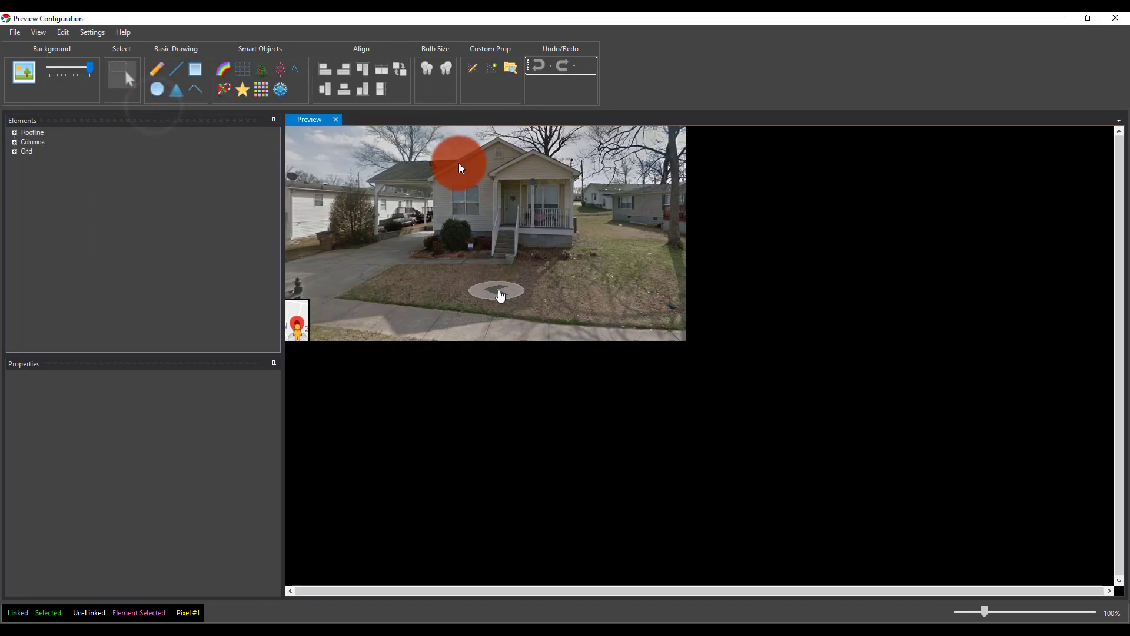
scroll(460, 168, up, 5)
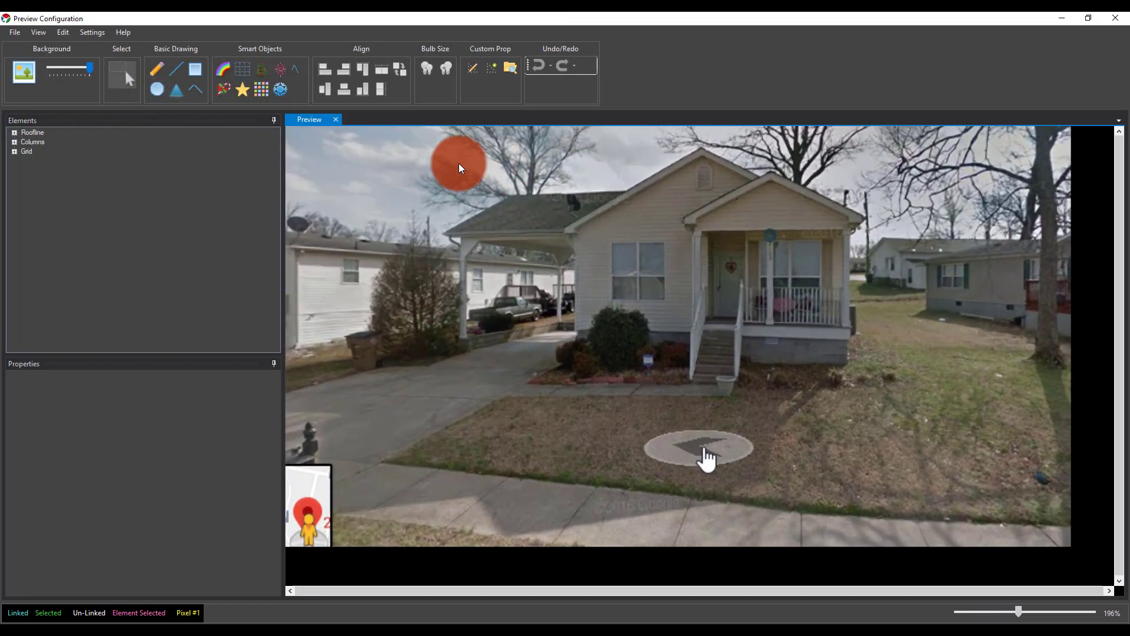
drag(90, 68, 56, 71)
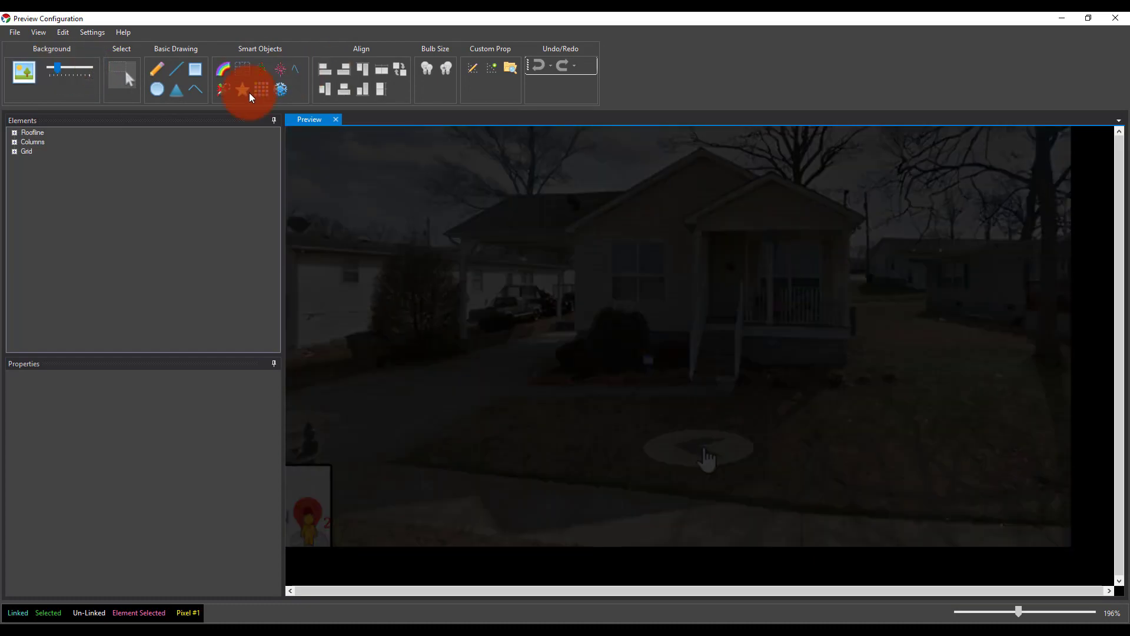
- Draw a Multi-String for the Roofline element along the house's eaves and gables, from the porch's outer eave to the far carport edge
click(73, 134)
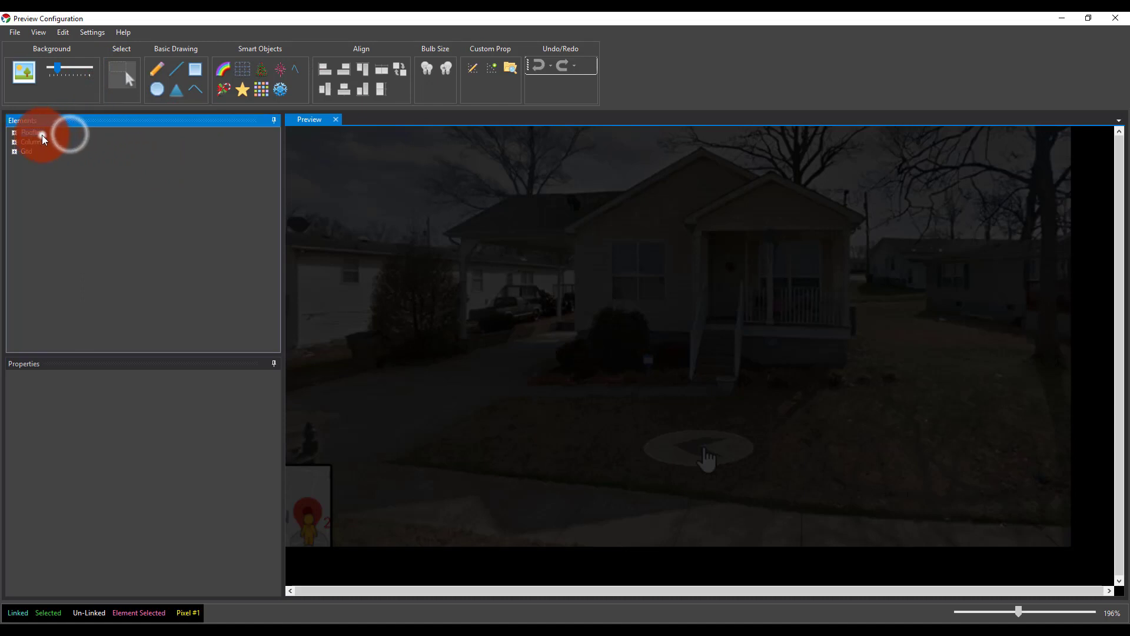
click(295, 66)
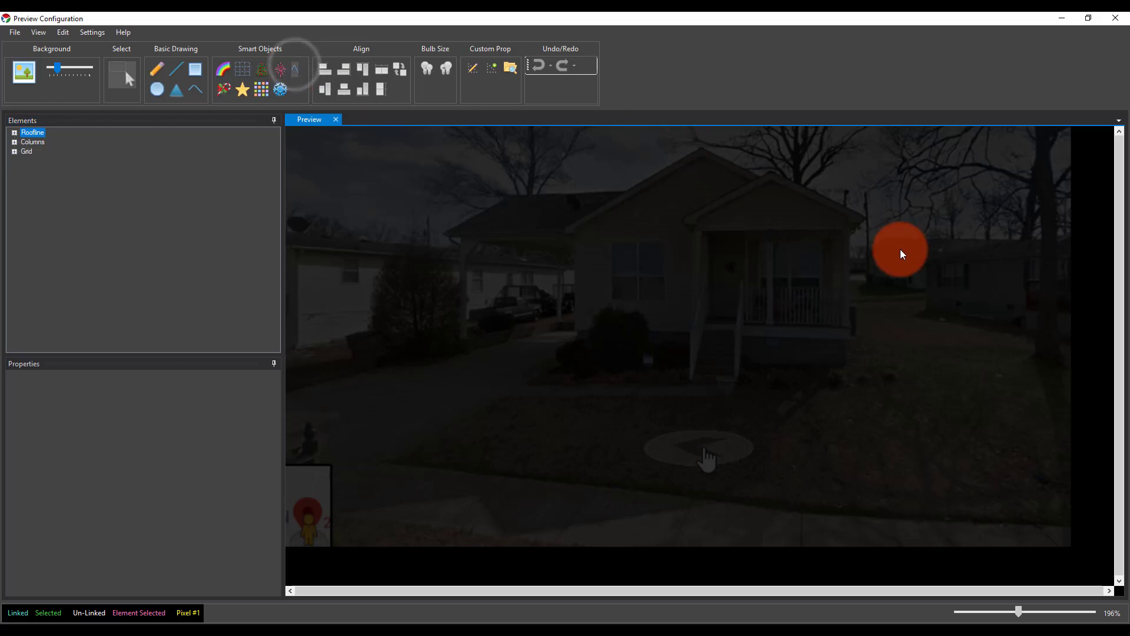
click(850, 220)
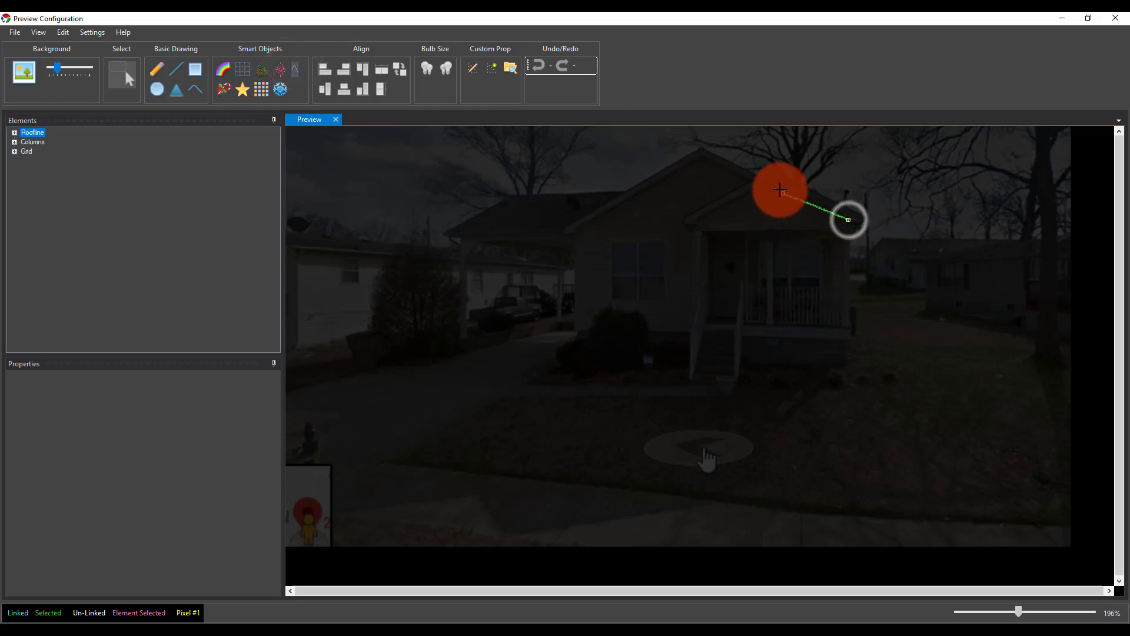
click(771, 182)
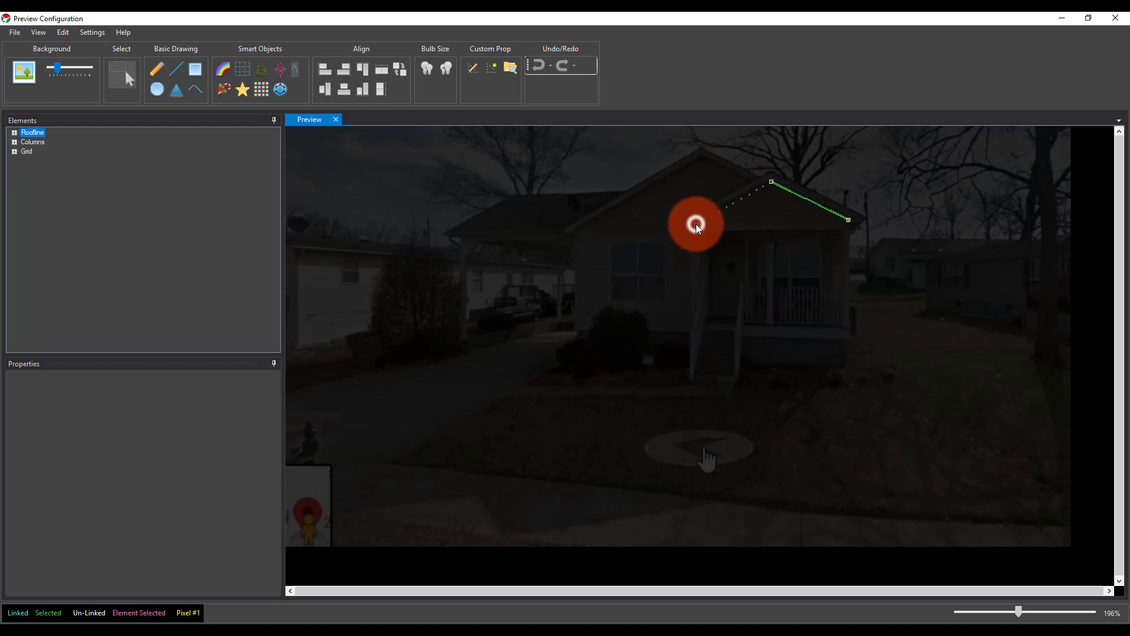
click(696, 225)
click(682, 220)
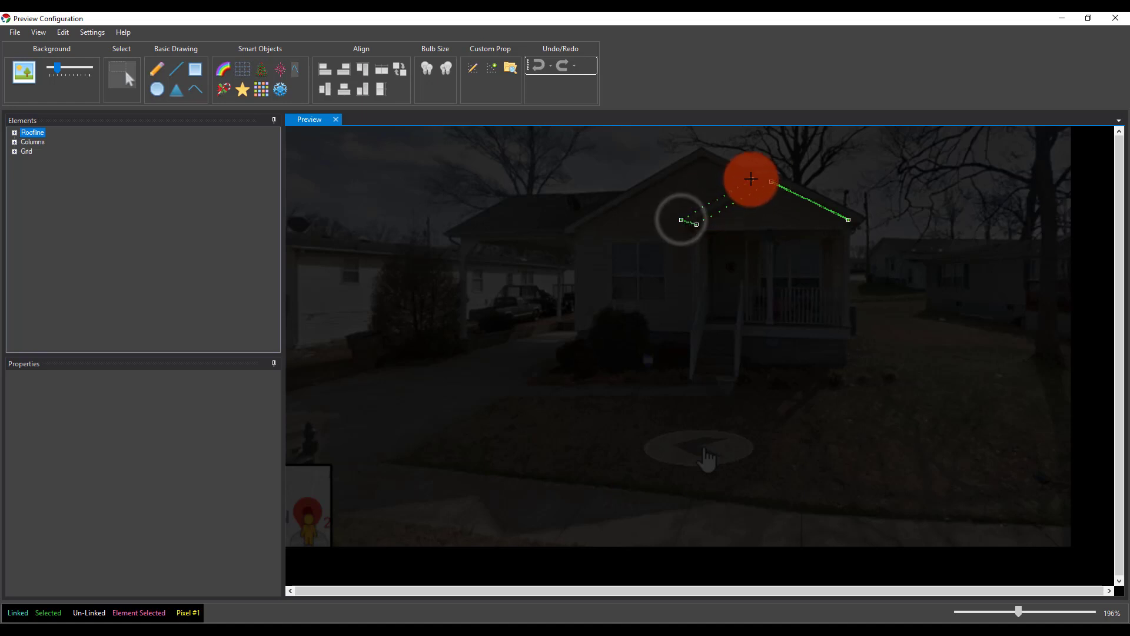
click(752, 179)
click(701, 156)
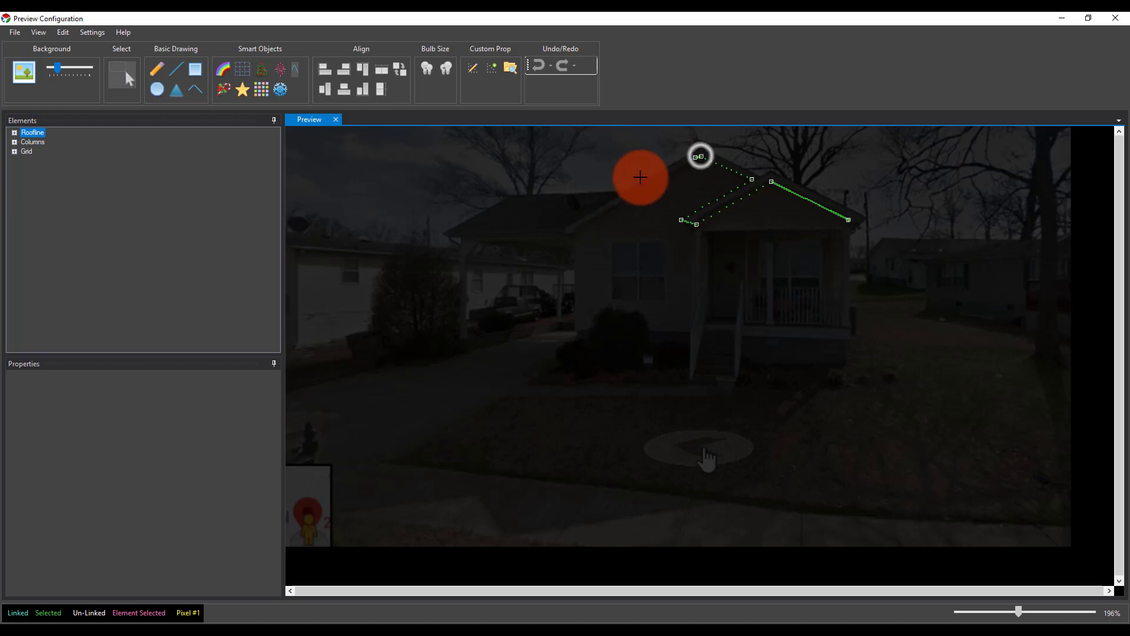
click(564, 234)
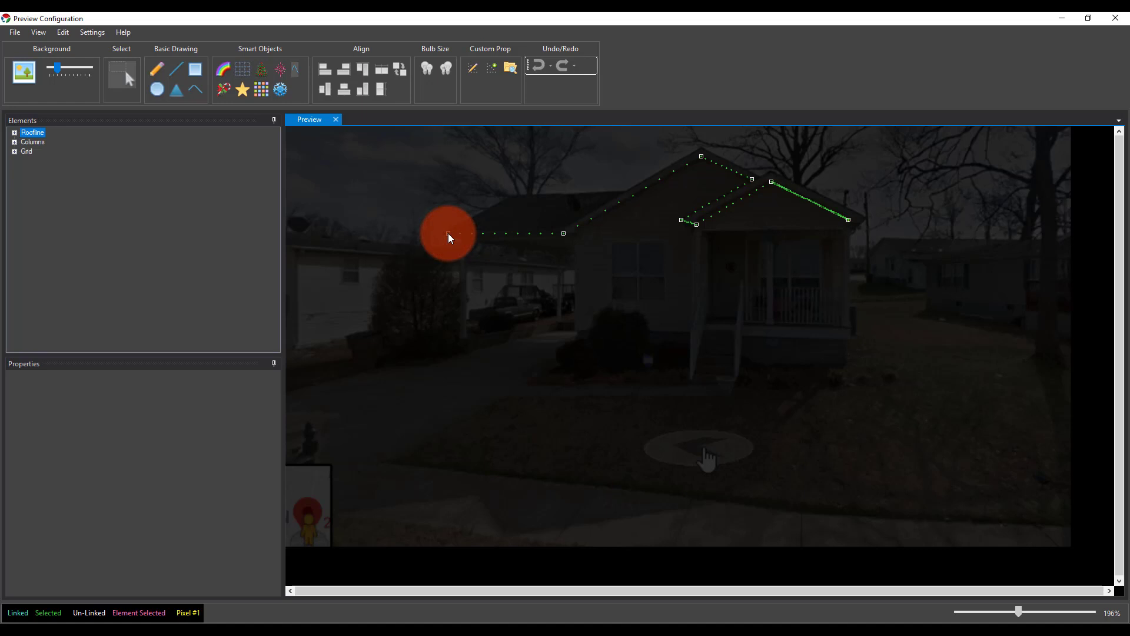
double_click(449, 237)
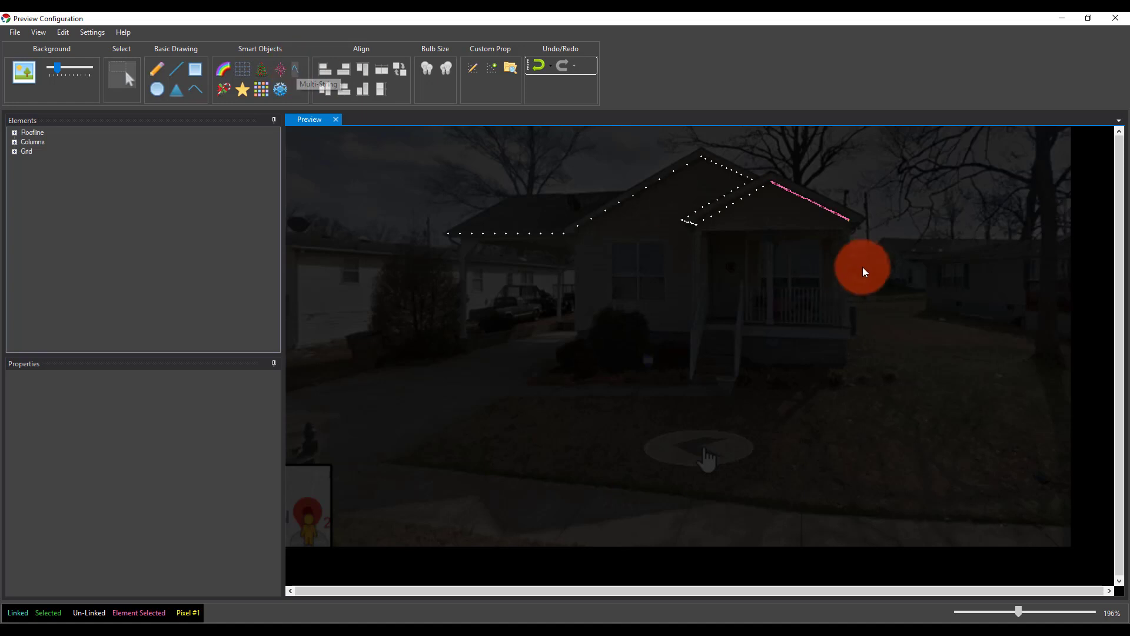
- Select the drawn roofline string and check which of its lights are highlighted for the Roofline, Columns and Grid elements
click(294, 74)
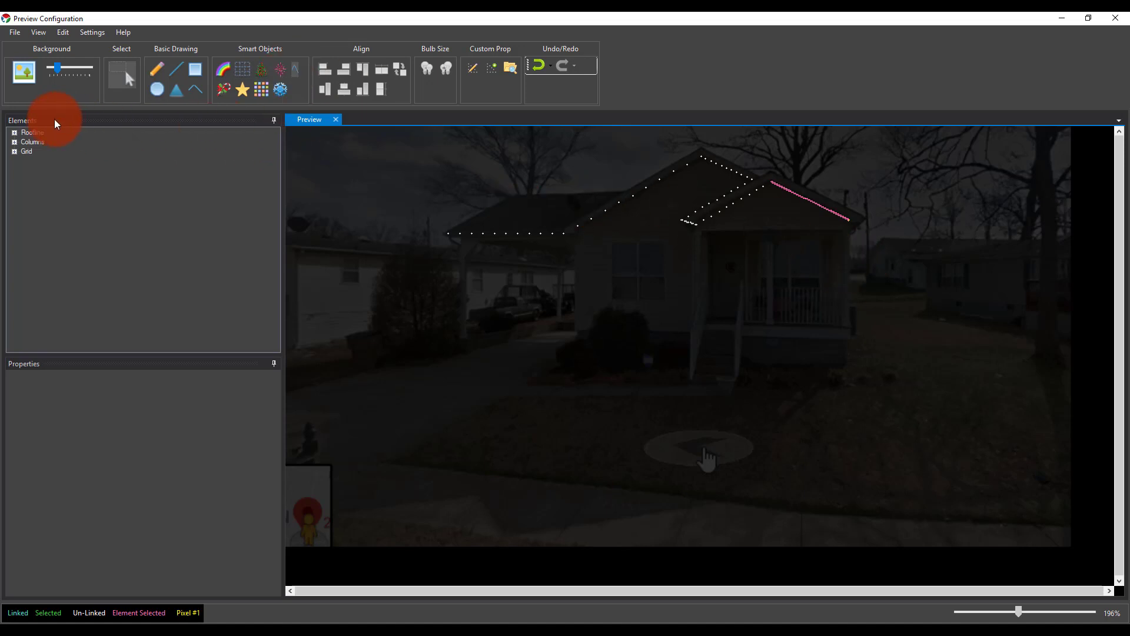
click(792, 203)
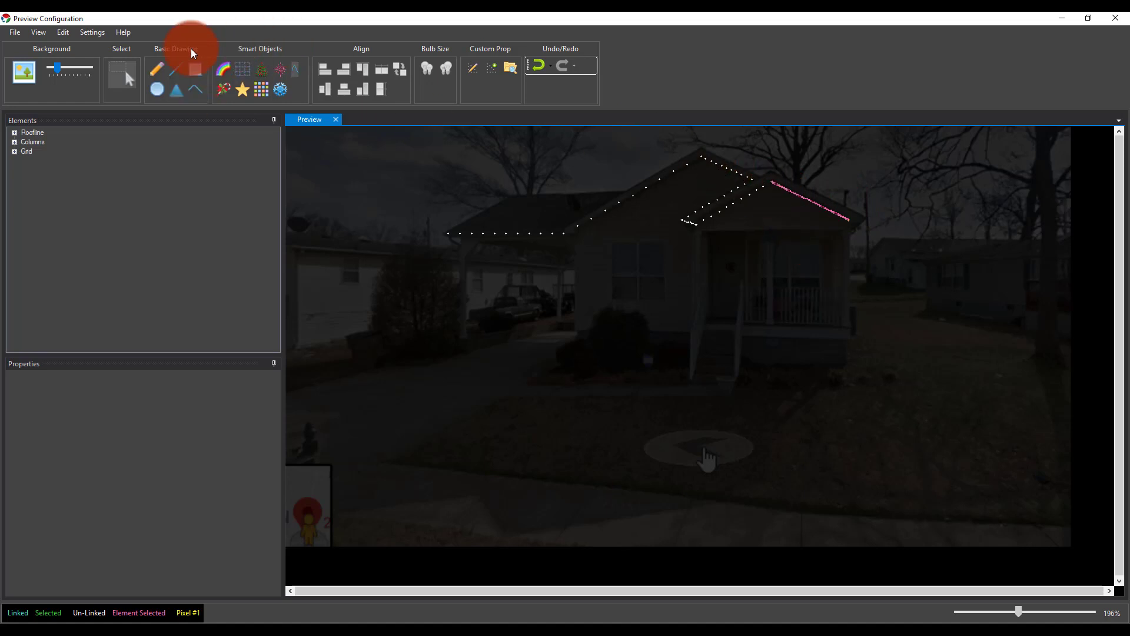
click(129, 74)
click(762, 188)
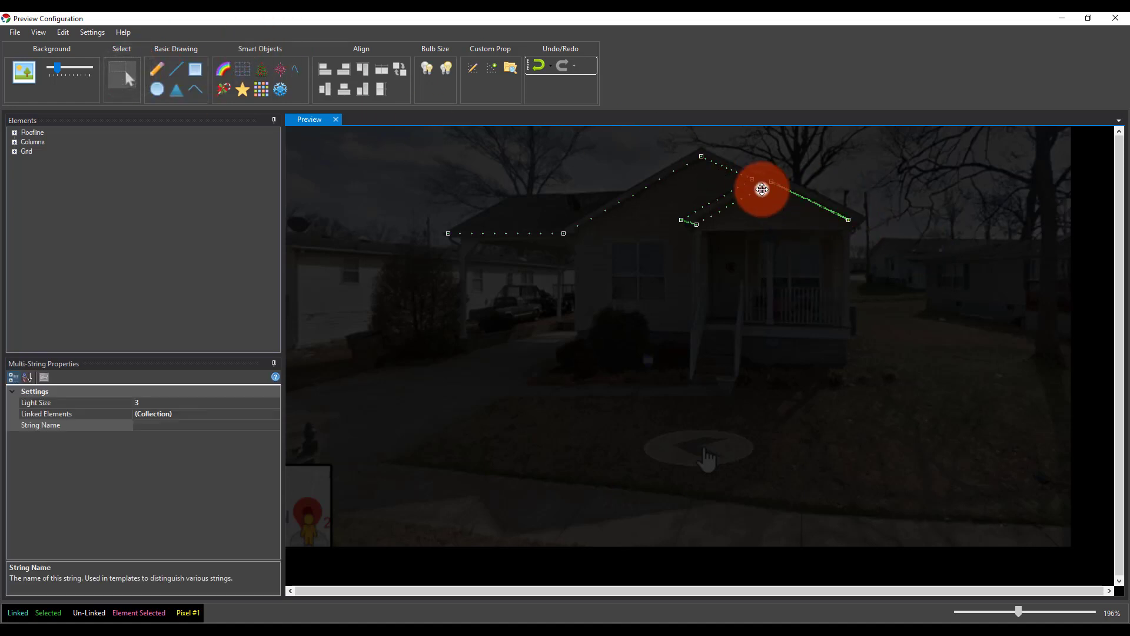
click(36, 143)
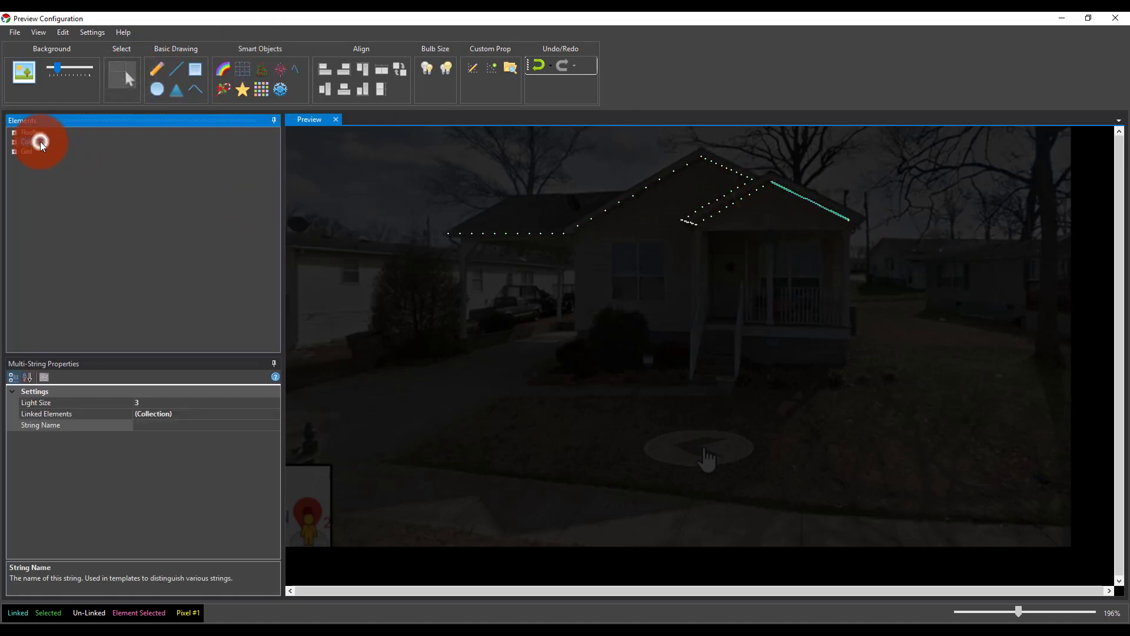
click(36, 143)
click(37, 133)
click(35, 143)
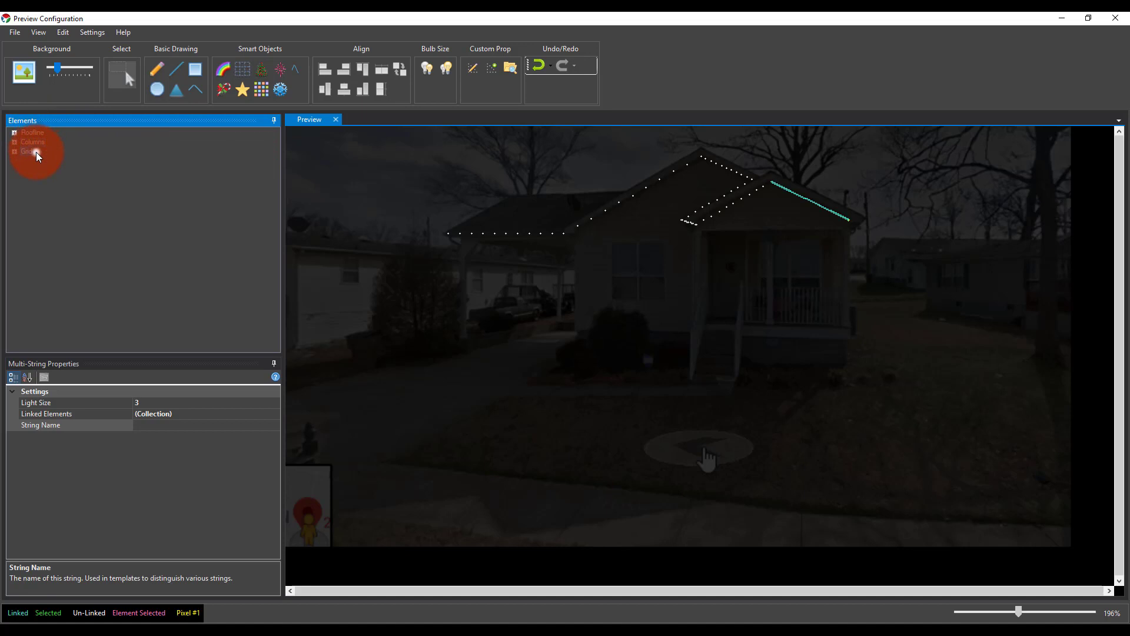
click(27, 135)
click(799, 196)
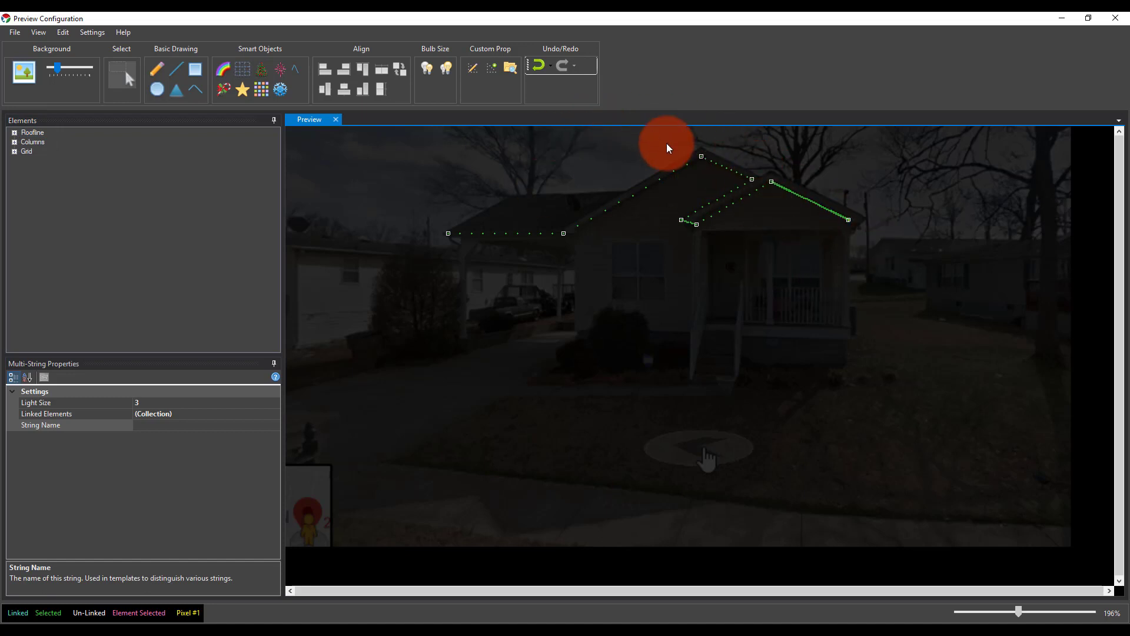
- Start a Multi-String for the Columns element by tracing up, across and down the porch column nearest the front steps
click(32, 152)
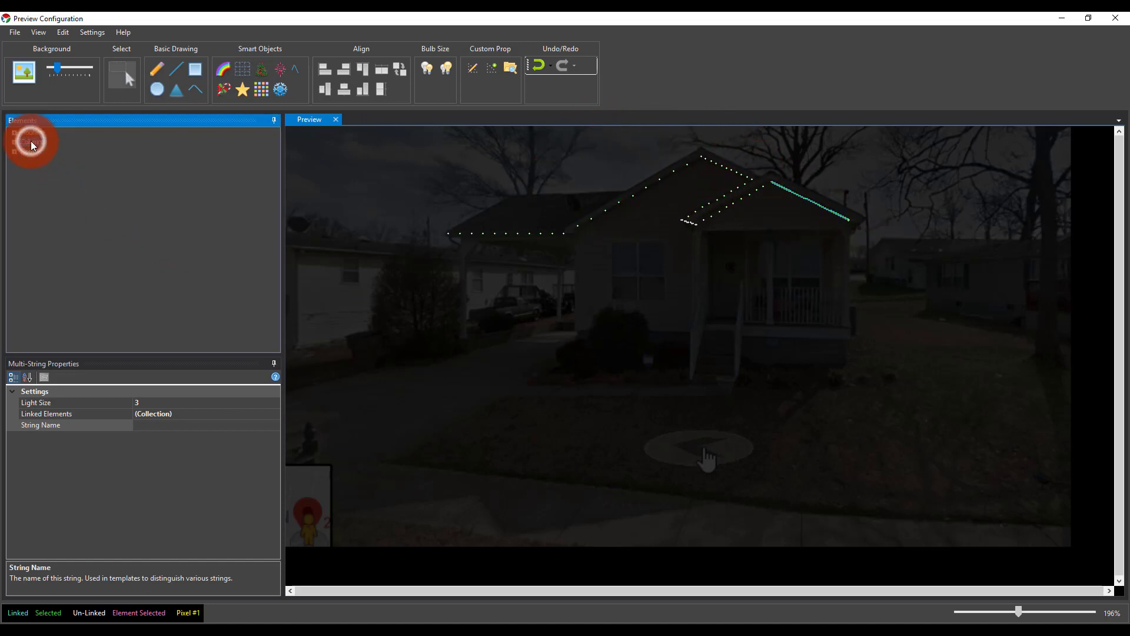
click(32, 142)
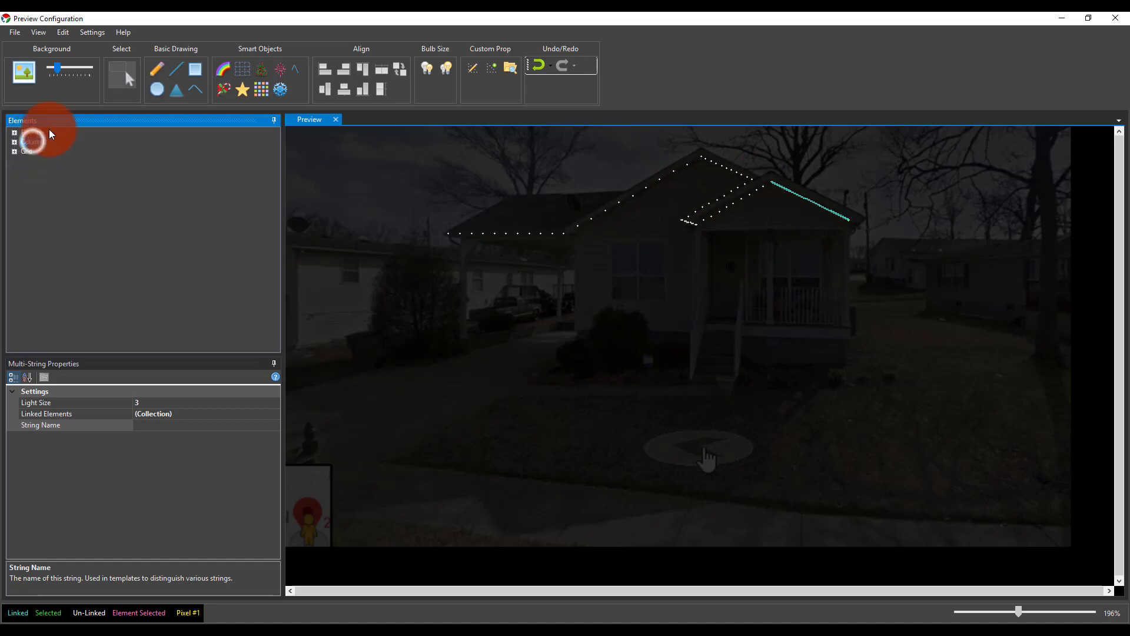
click(298, 71)
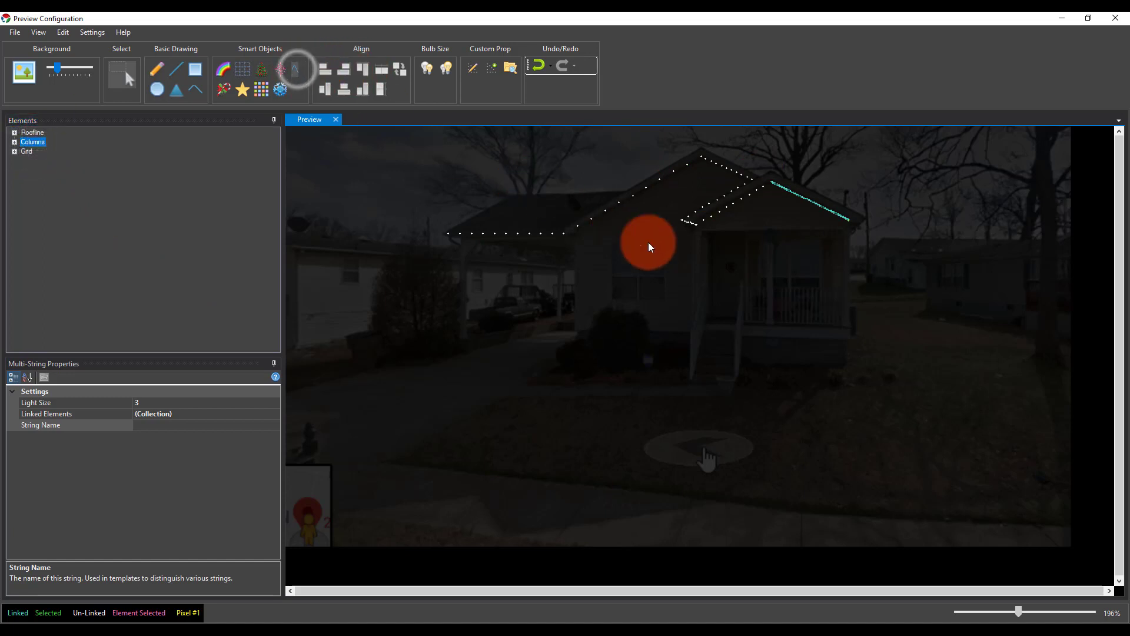
drag(696, 319, 696, 234)
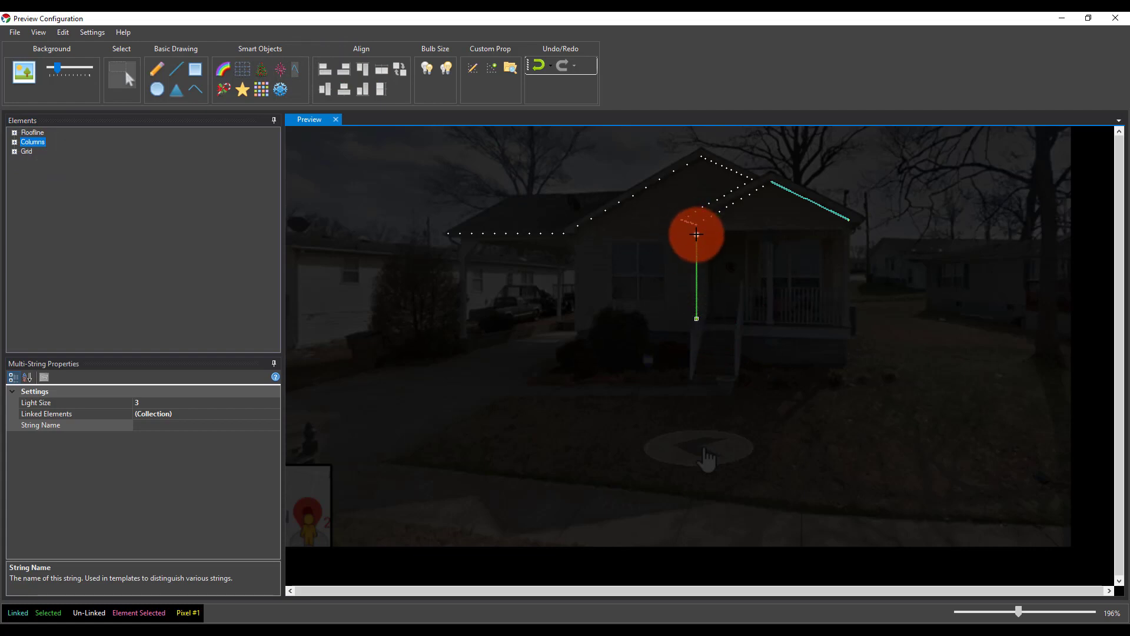
click(697, 234)
click(708, 234)
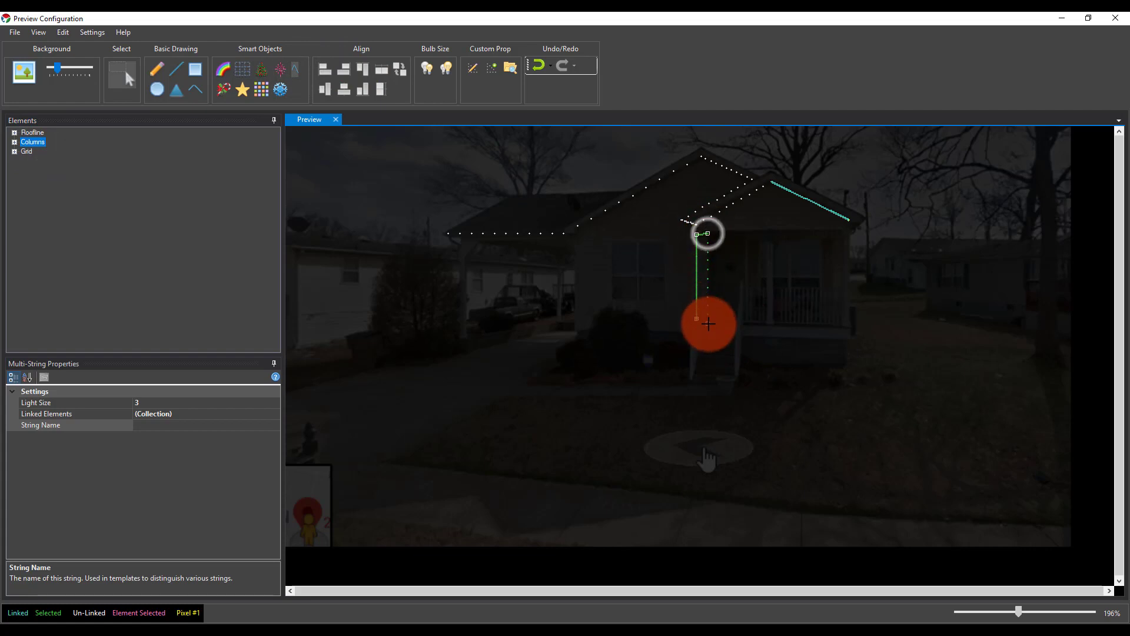
drag(706, 321, 708, 322)
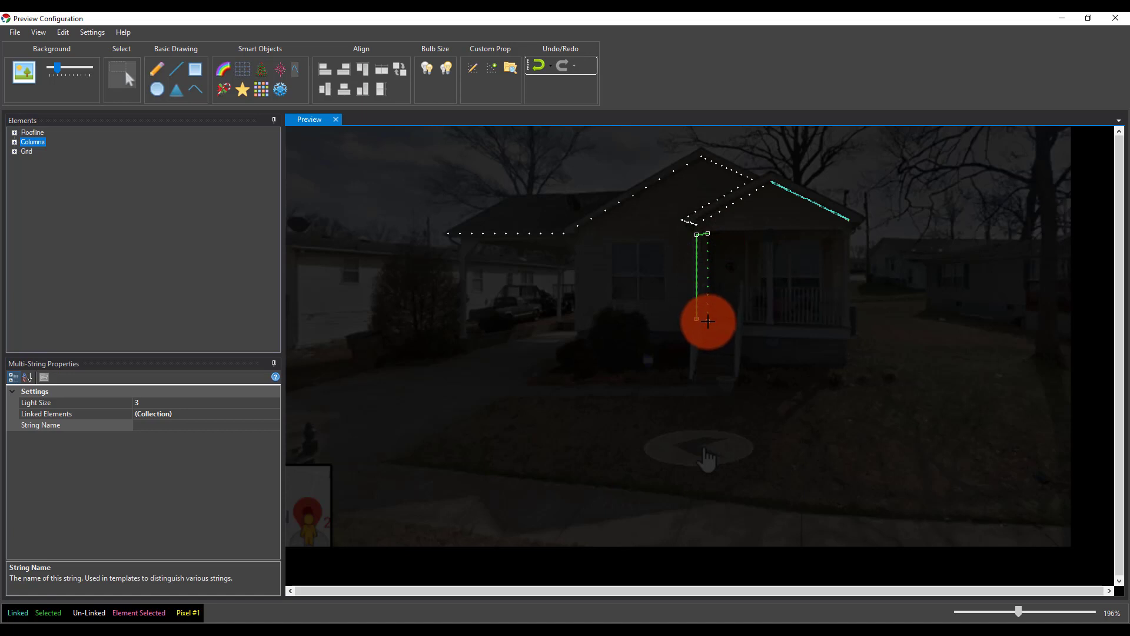
click(709, 322)
- Continue the Columns string along the porch floor, around the middle column and around the outer column, and finish it
click(767, 323)
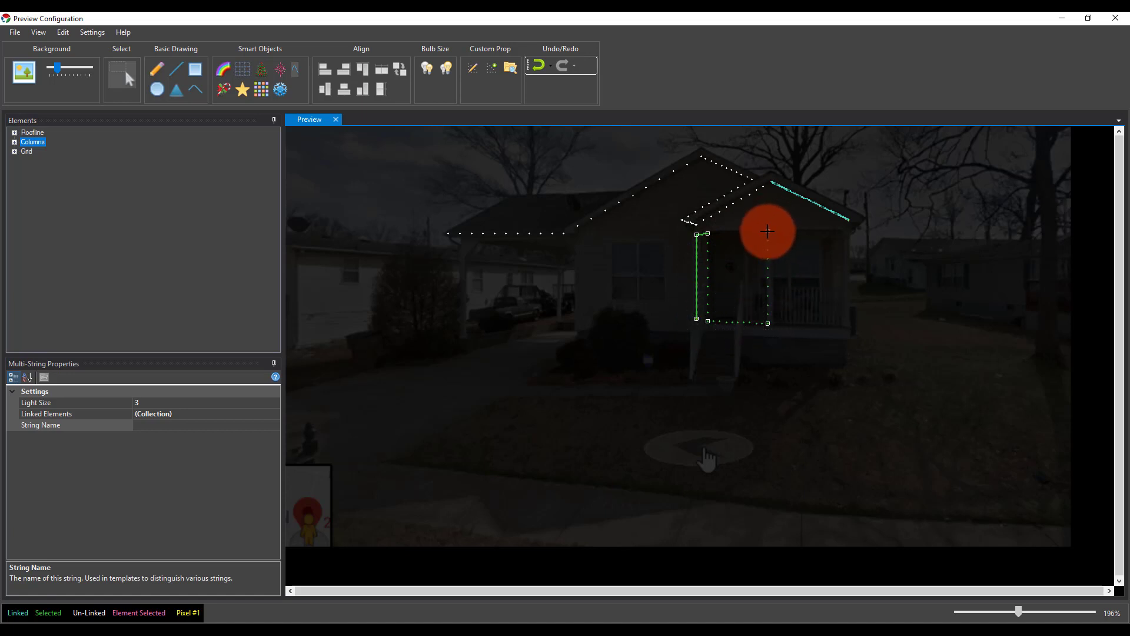
click(768, 232)
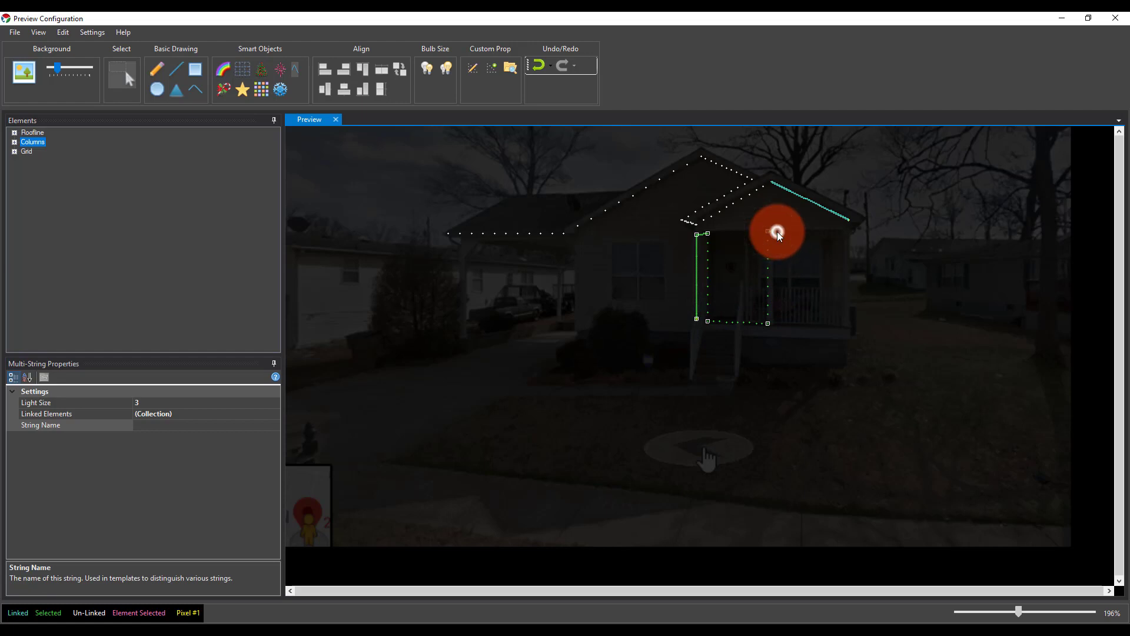
click(776, 323)
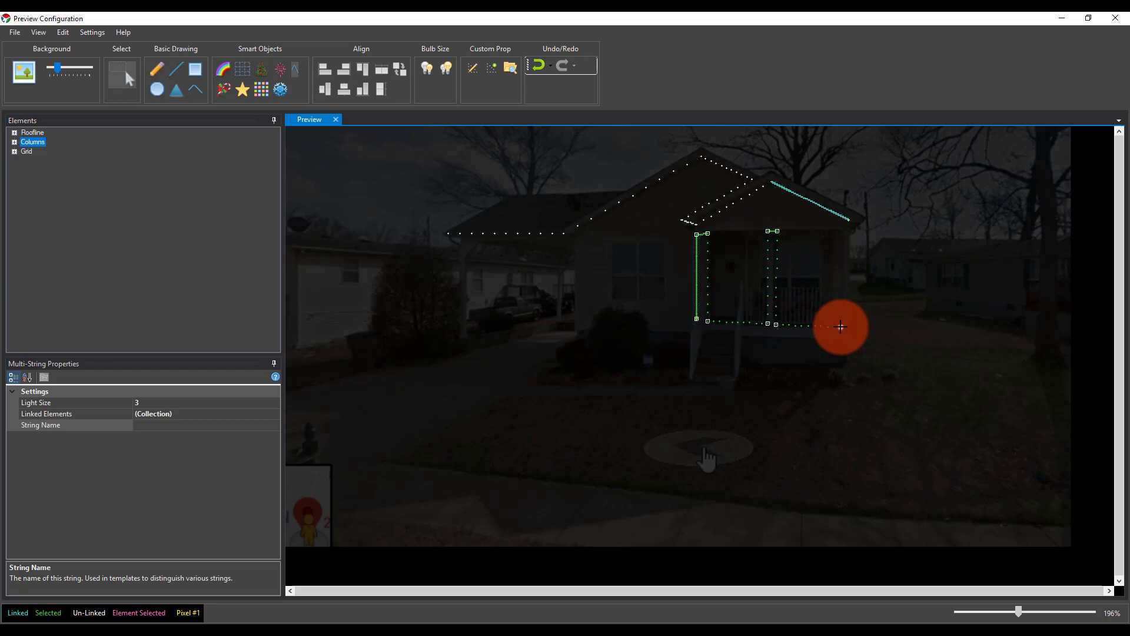
drag(841, 327, 842, 229)
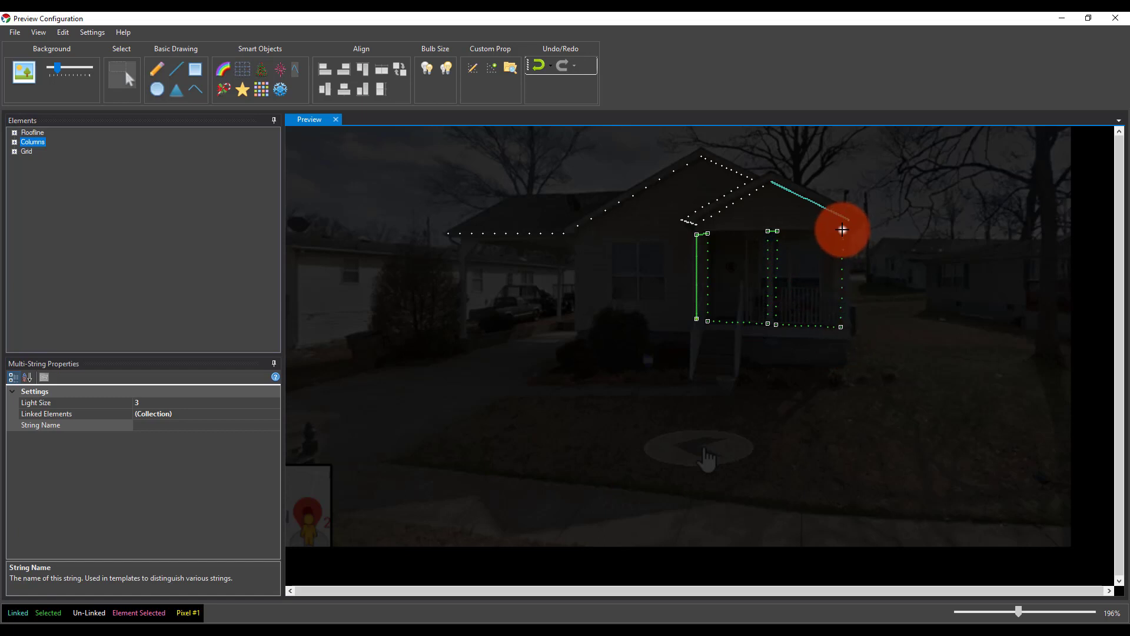
click(843, 230)
click(852, 232)
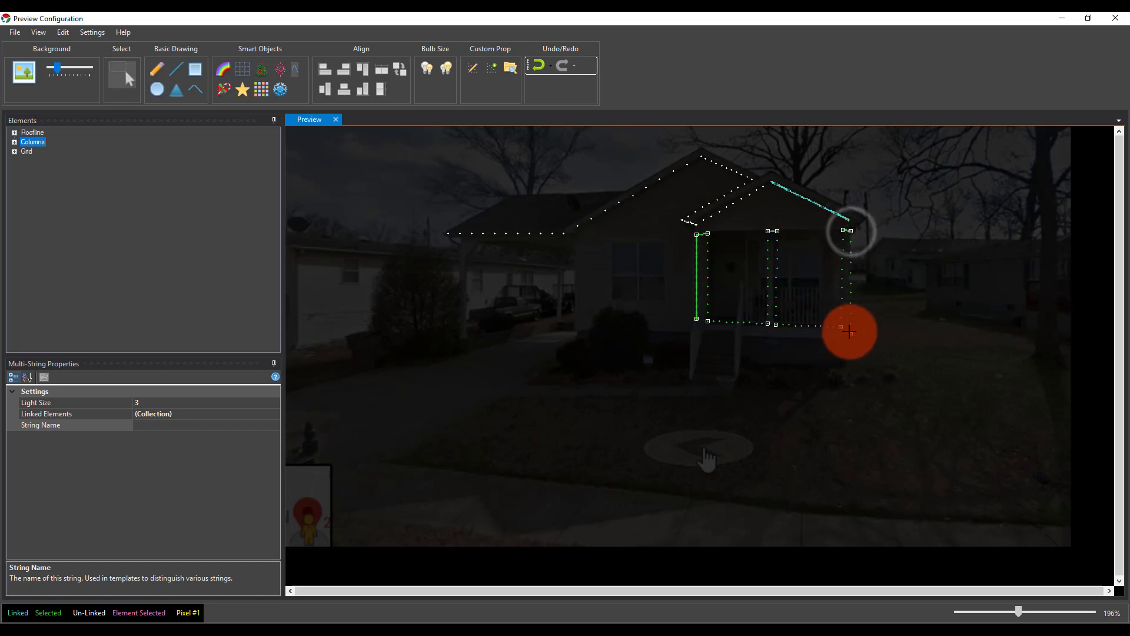
click(850, 332)
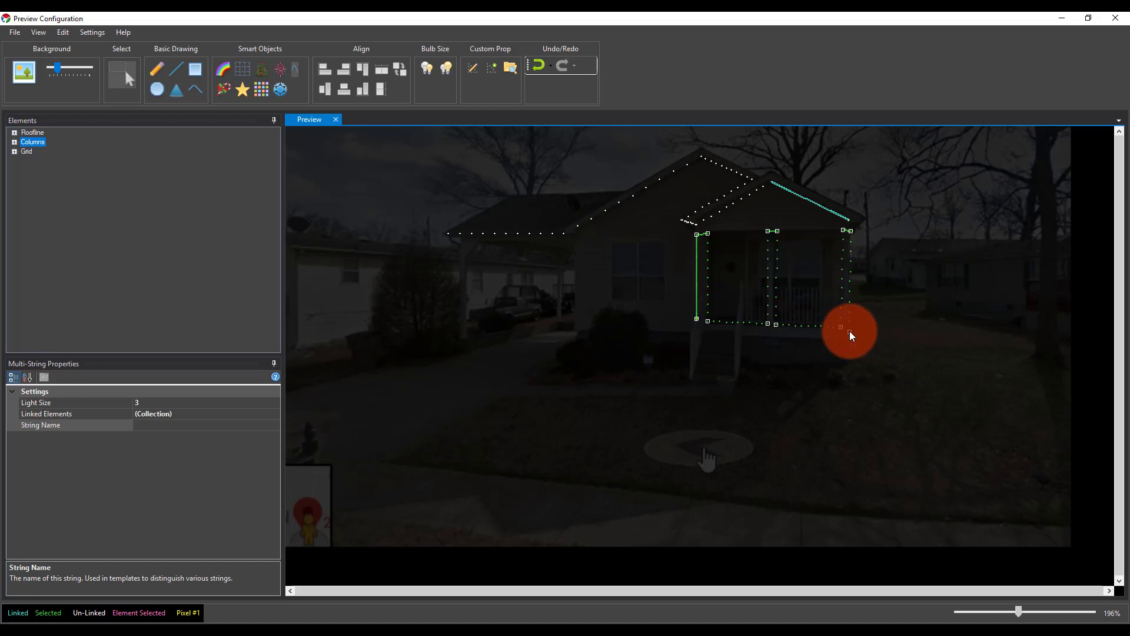
click(824, 328)
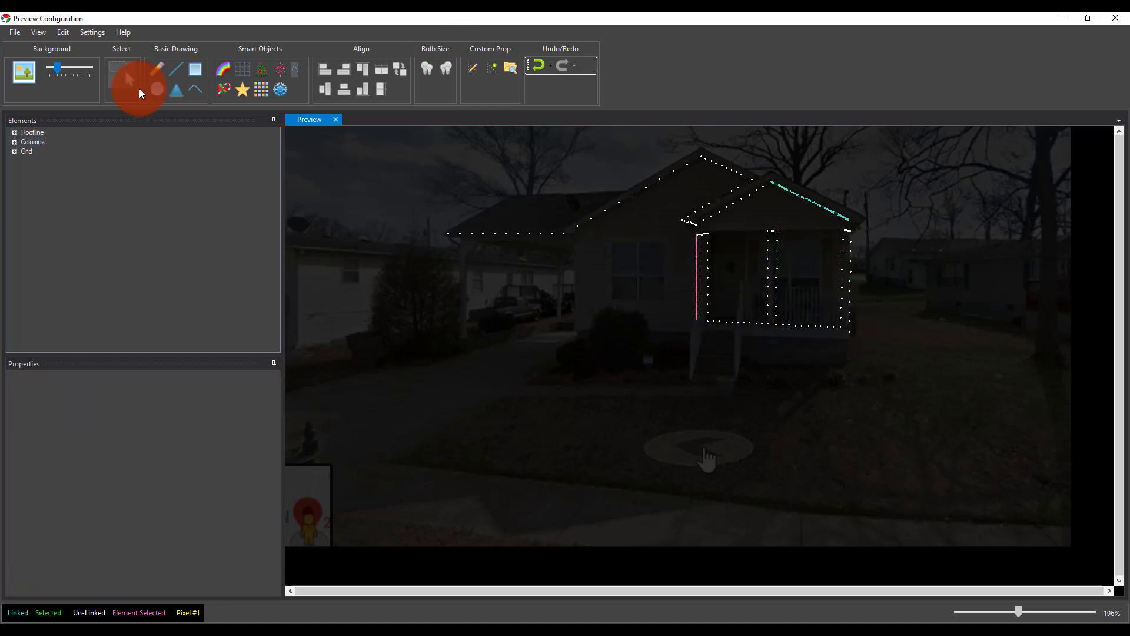
click(139, 89)
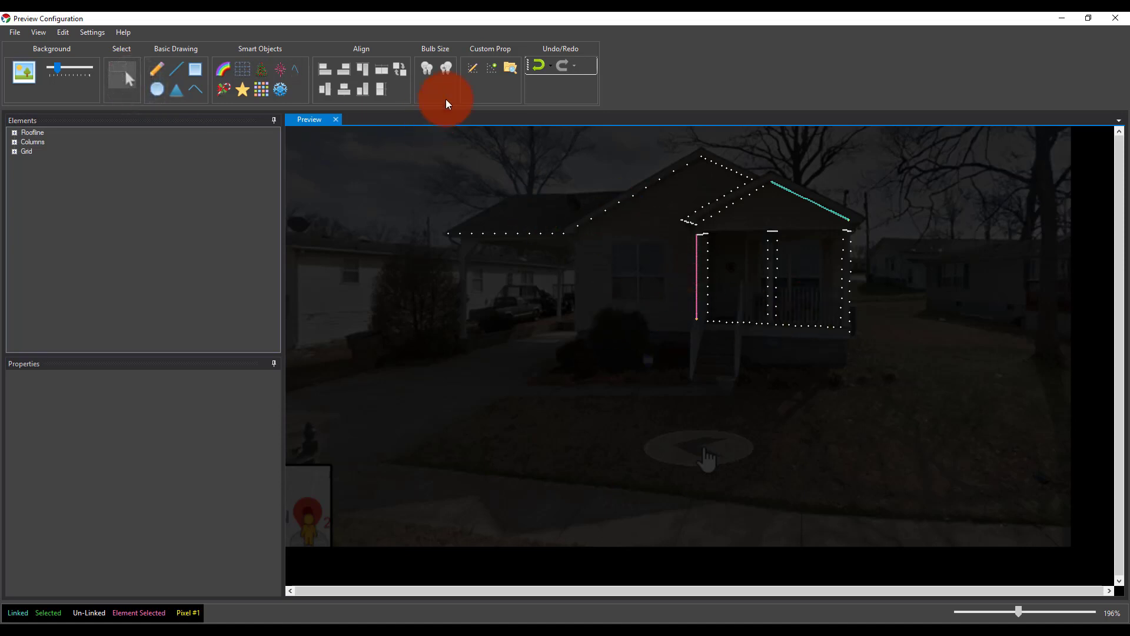
- Draw a Pixel Grid for the Grid element below the front window, from about 215, 165 to 351, 215, and undo the stray extra placement
click(30, 154)
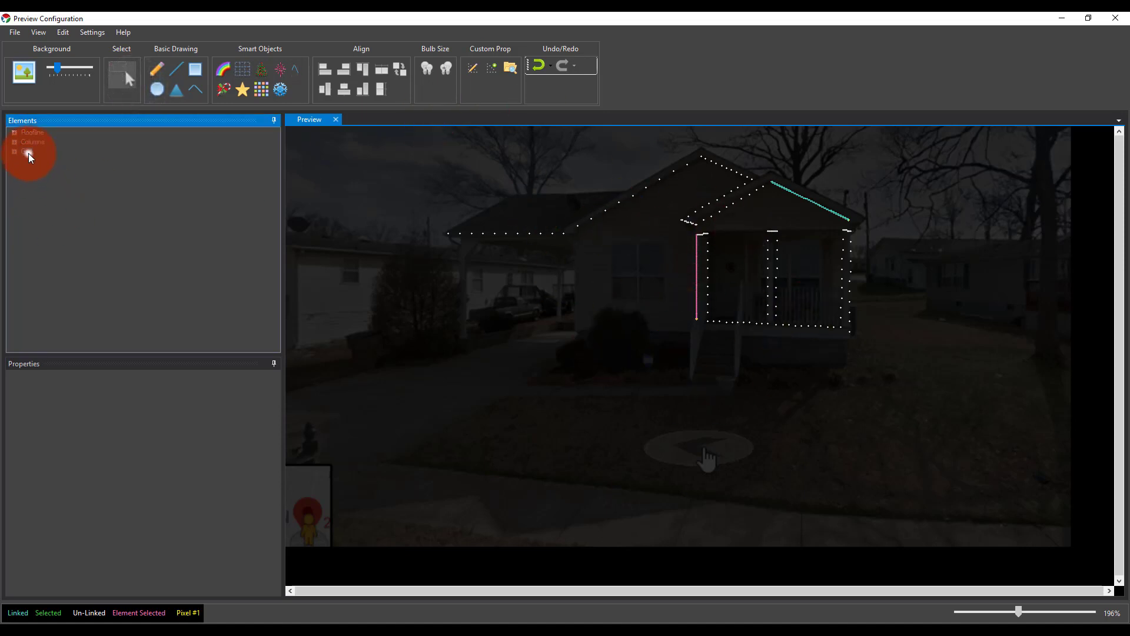
click(267, 85)
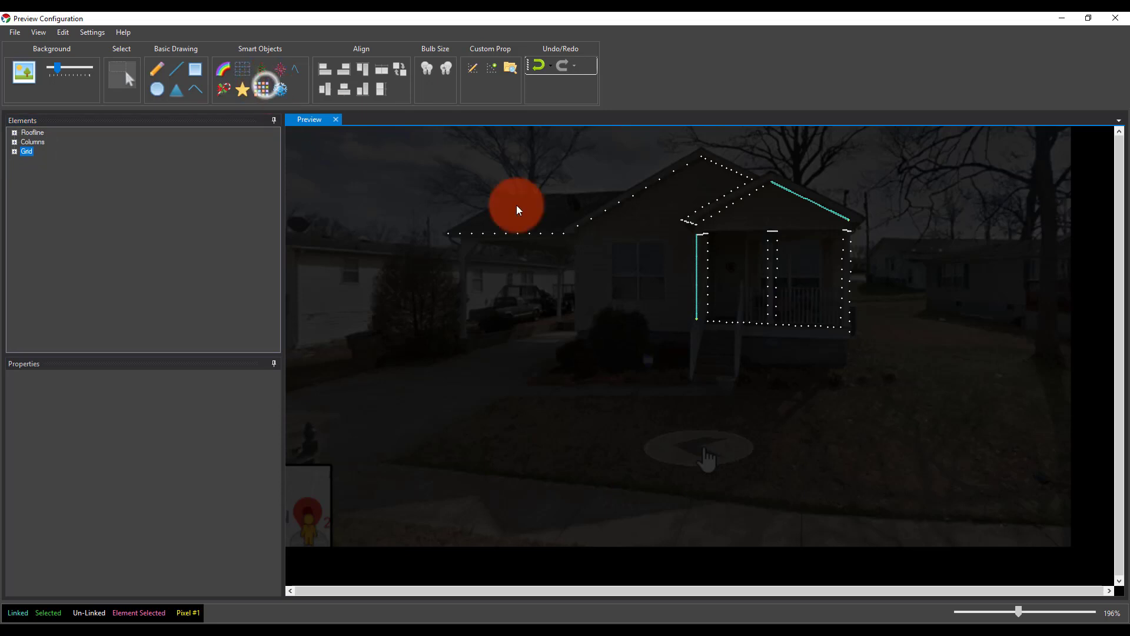
mouse_move(534, 317)
mouse_down()
mouse_move(719, 460)
mouse_move(734, 417)
mouse_move(760, 406)
mouse_move(570, 487)
mouse_move(900, 380)
mouse_move(687, 373)
mouse_up()
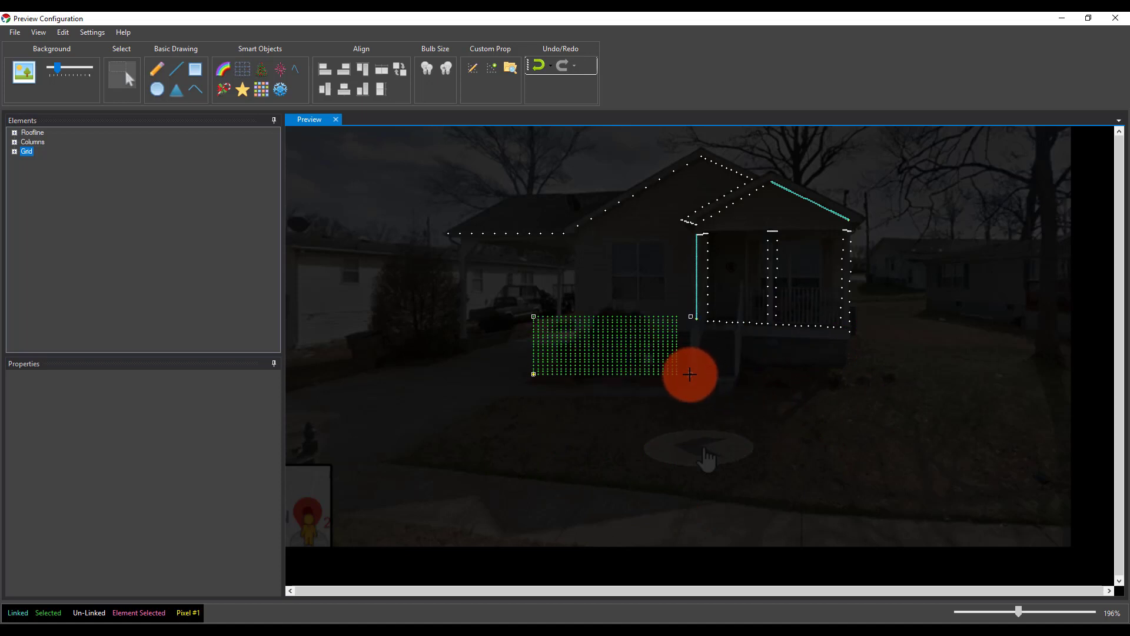
click(605, 337)
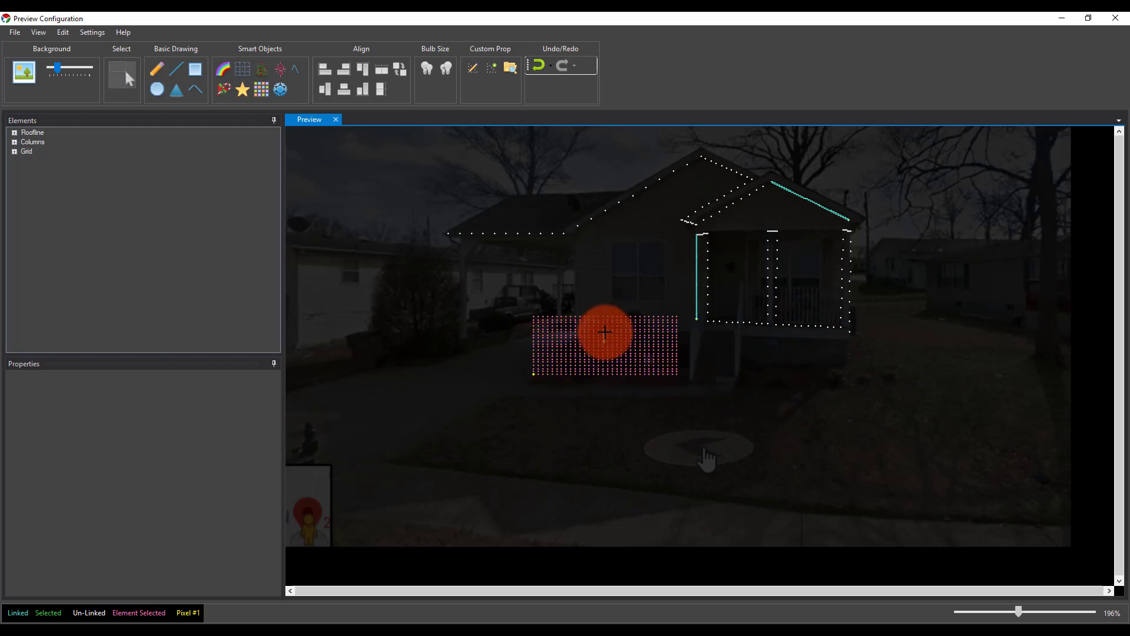
key(ctrl+z)
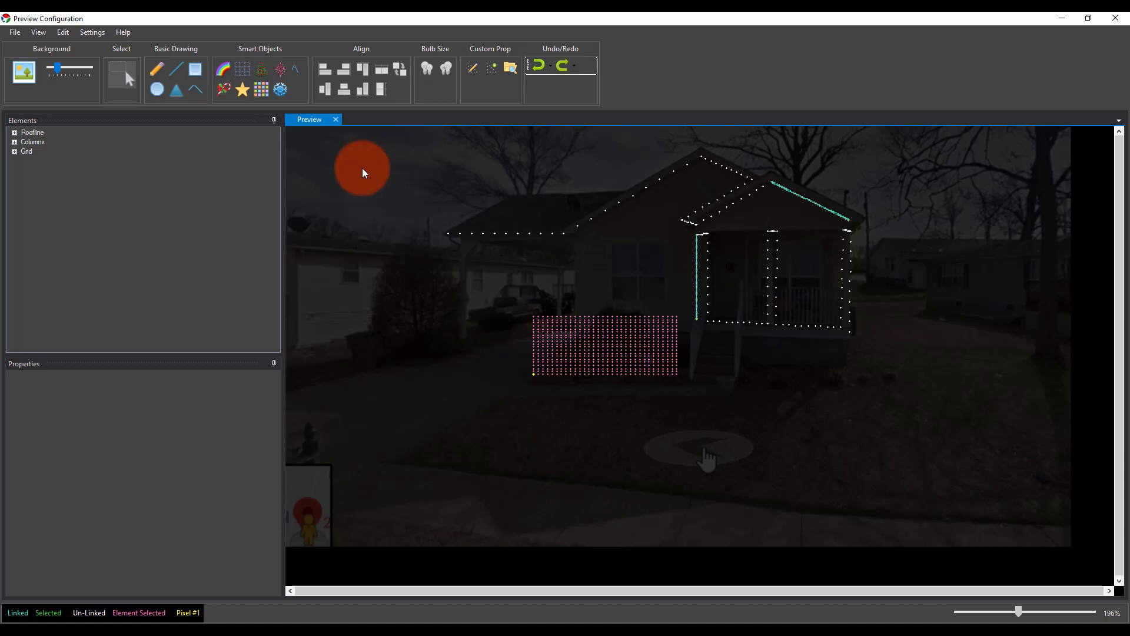
- Move the pixel grid beneath the carport roof so its top left corner sits at about 155, 101
click(120, 76)
click(606, 352)
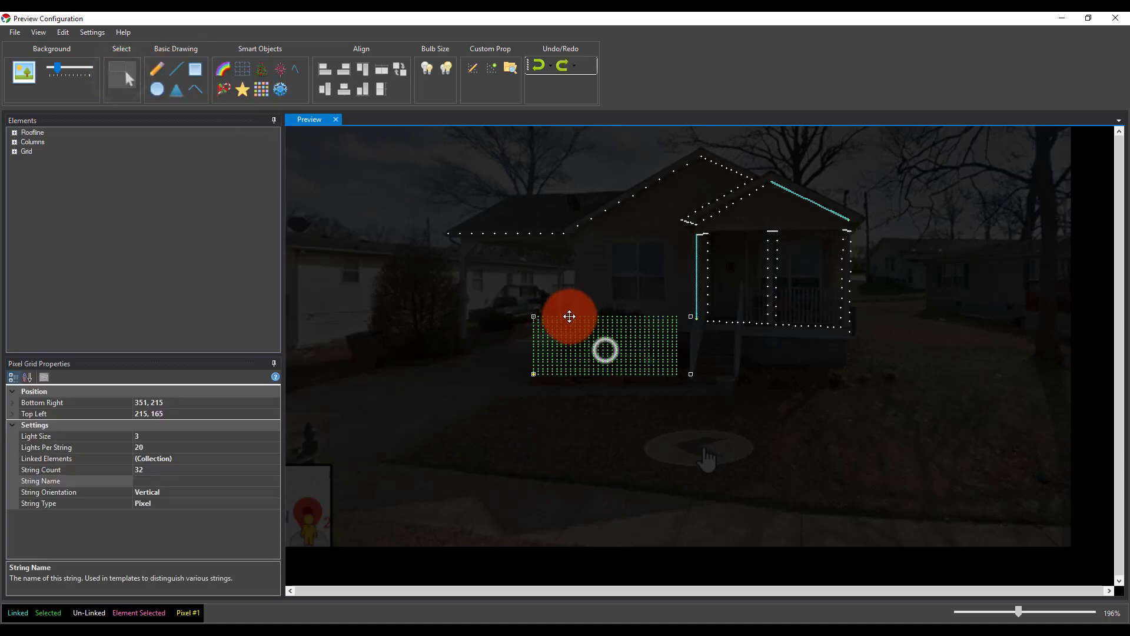
drag(574, 342, 503, 261)
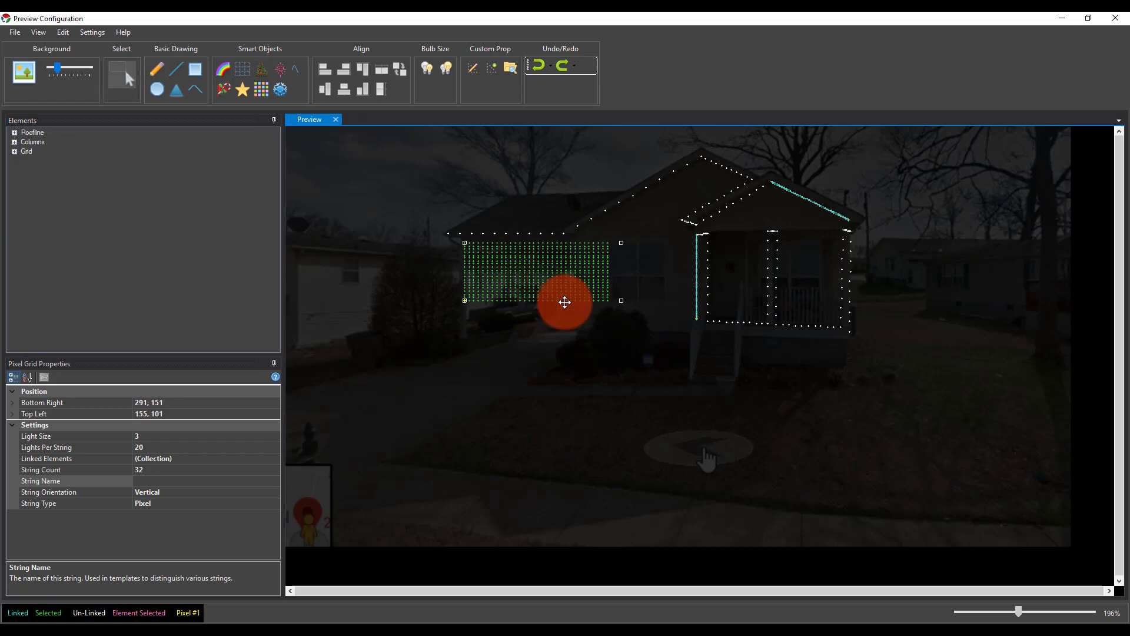
- Resize the pixel grid to fit the carport opening, with its bottom right corner at about 254, 196, and deselect it
click(620, 300)
drag(618, 300, 579, 352)
click(594, 384)
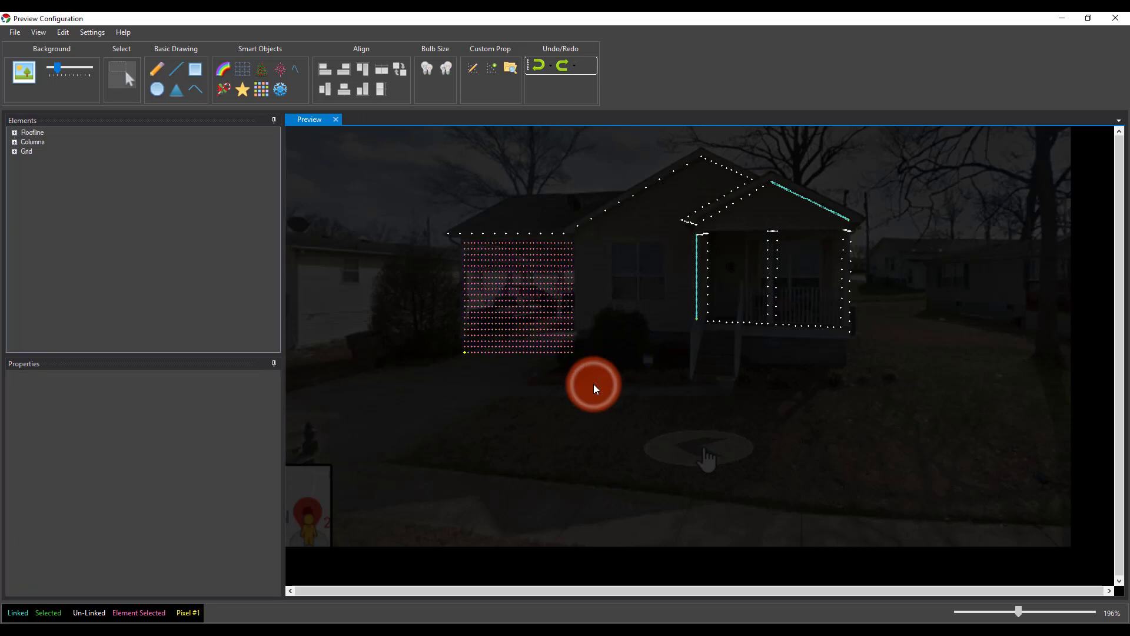
- Select the roofline multi-string and set its light size to 6
click(695, 264)
click(700, 215)
click(700, 215)
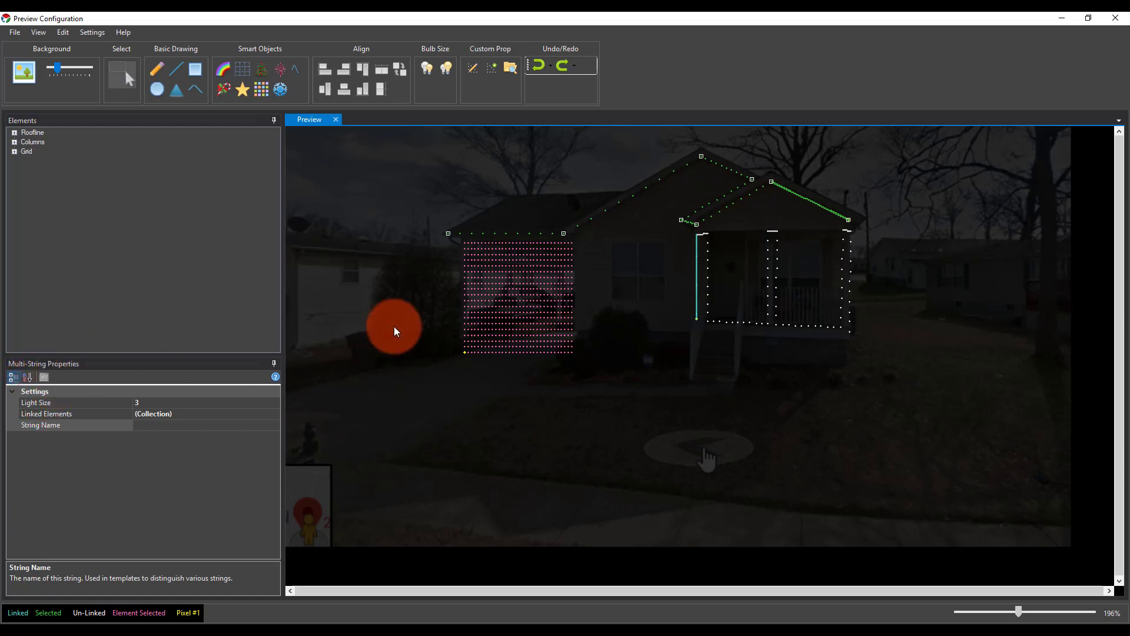
click(37, 136)
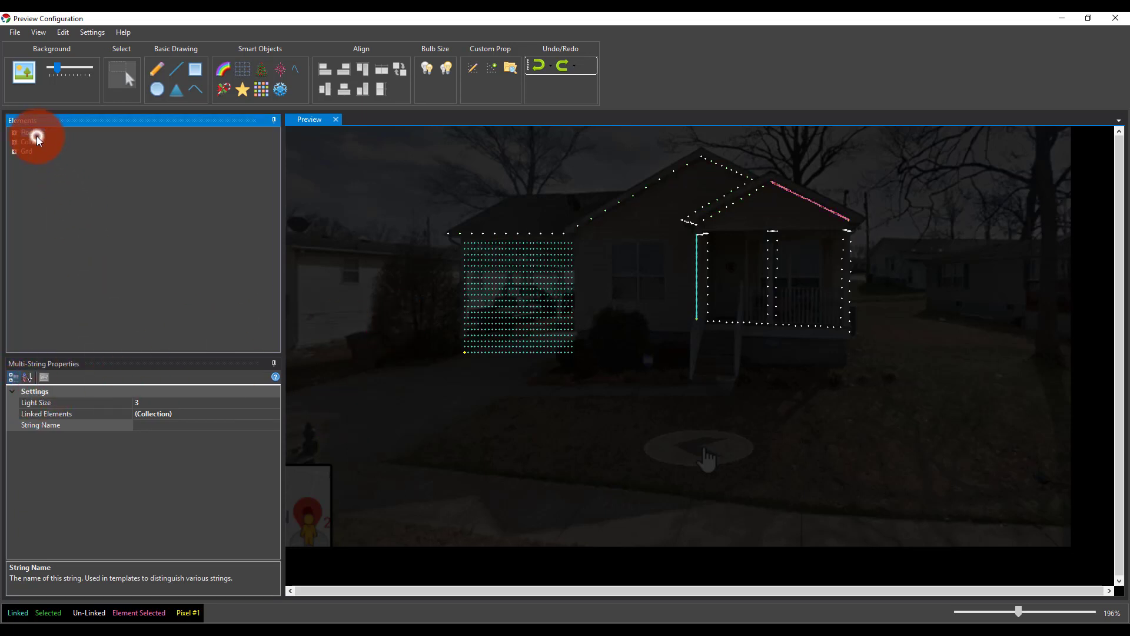
click(158, 412)
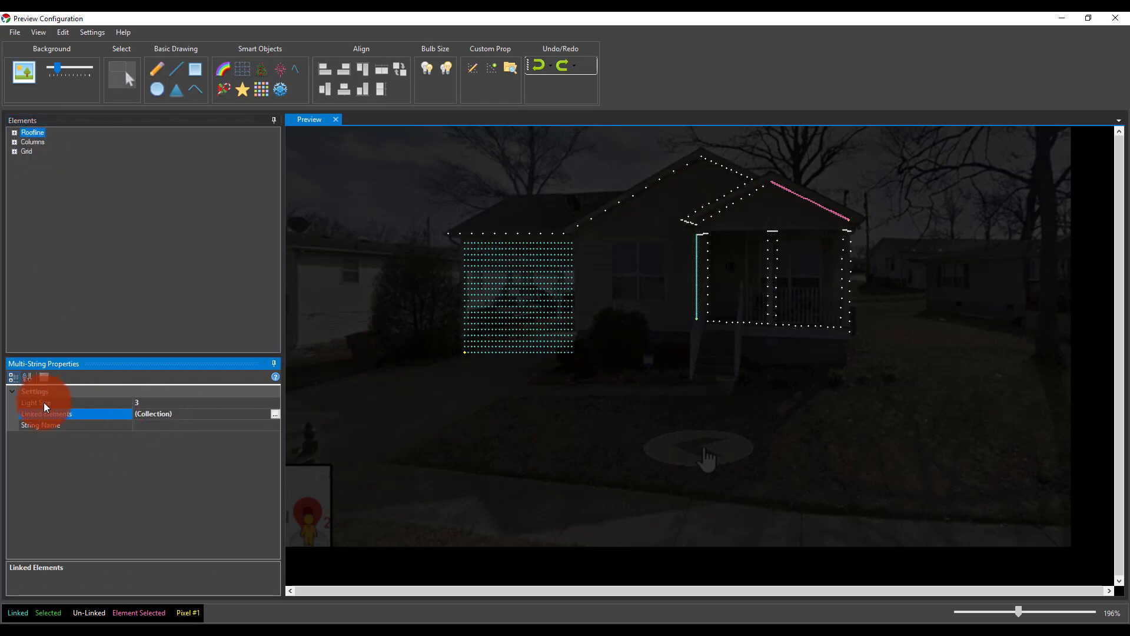
click(43, 401)
click(138, 401)
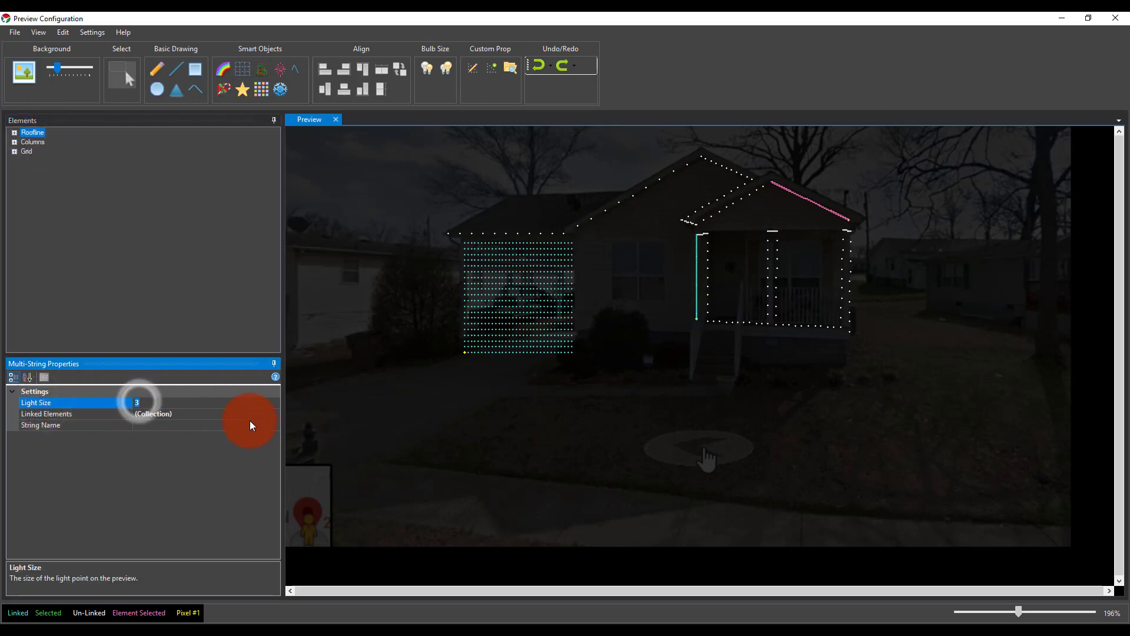
text(6)
key(Return)
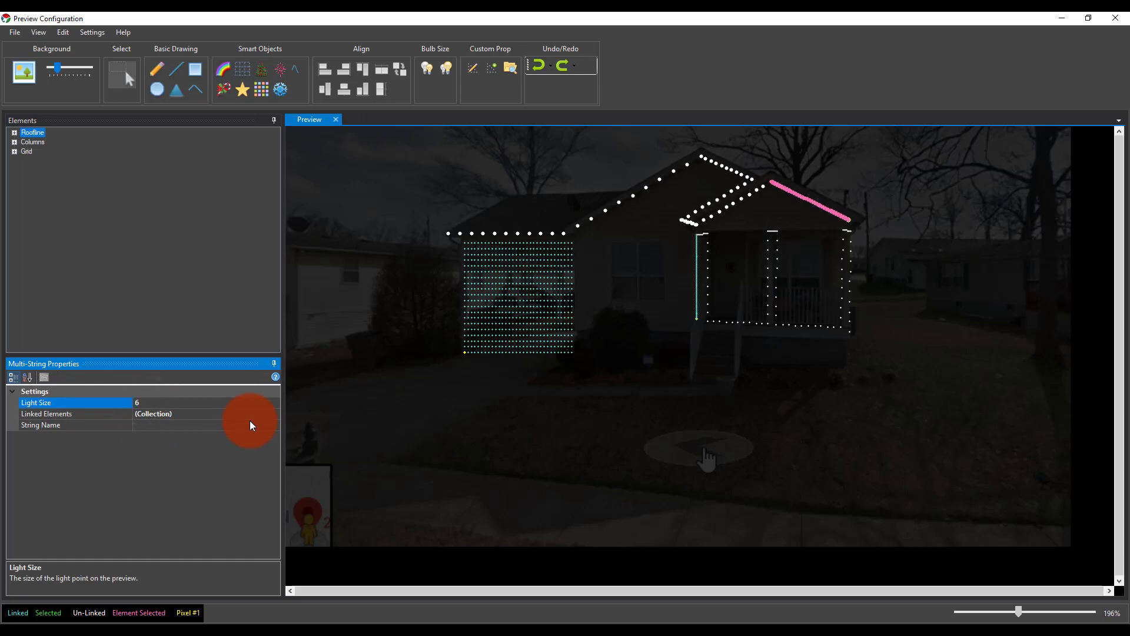
- Check the pixel grid's properties, and highlight the lights linked to the Roofline element in the preview
click(533, 278)
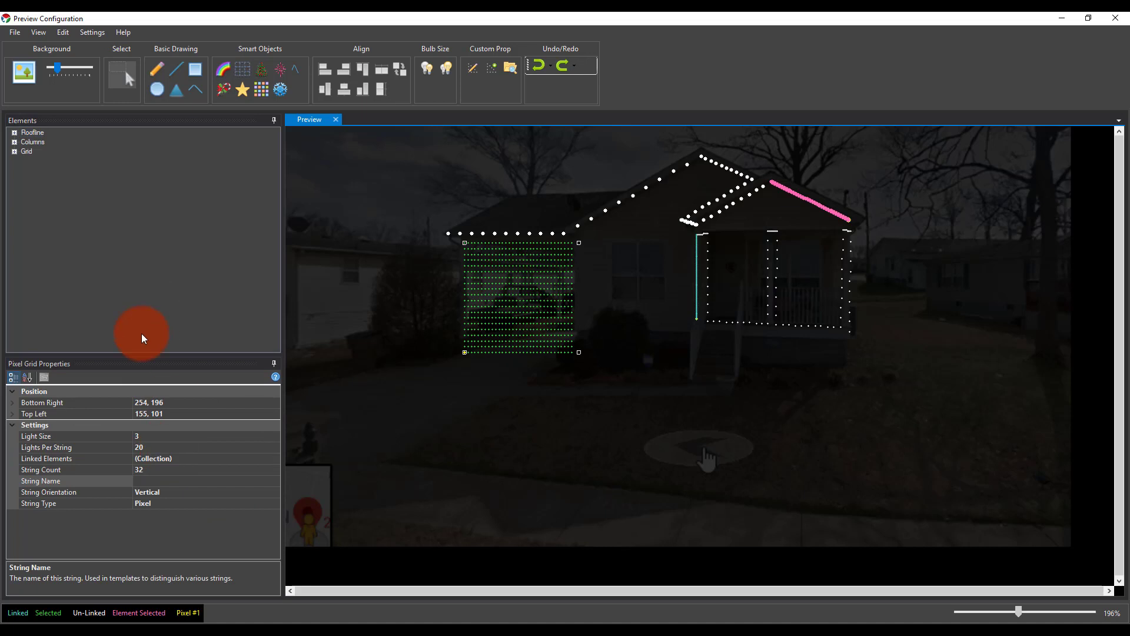
click(408, 420)
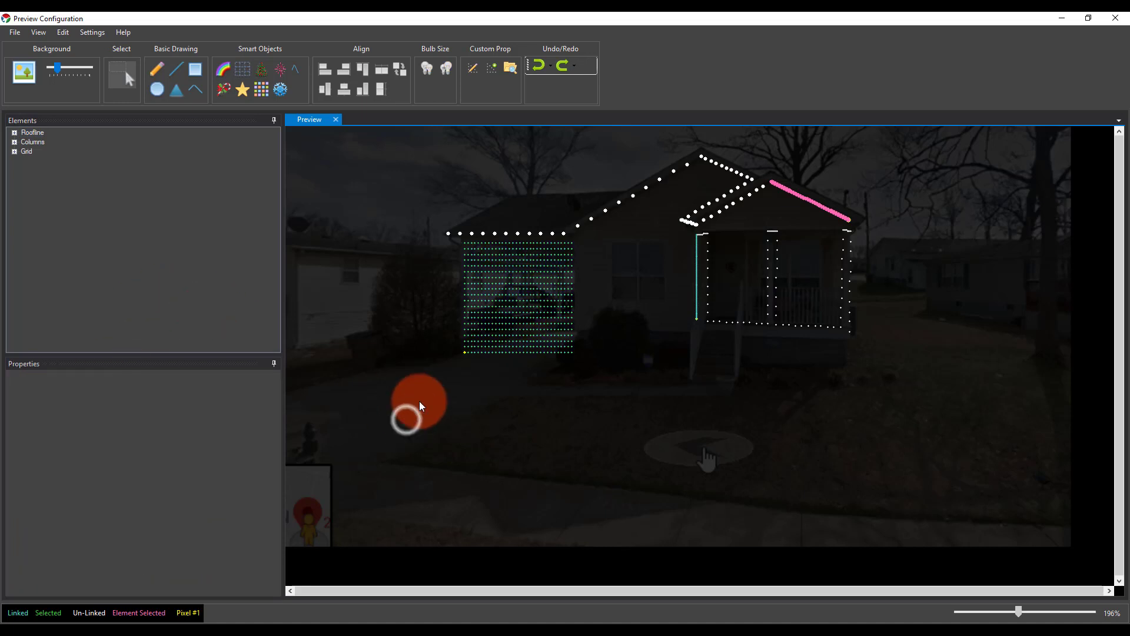
click(40, 136)
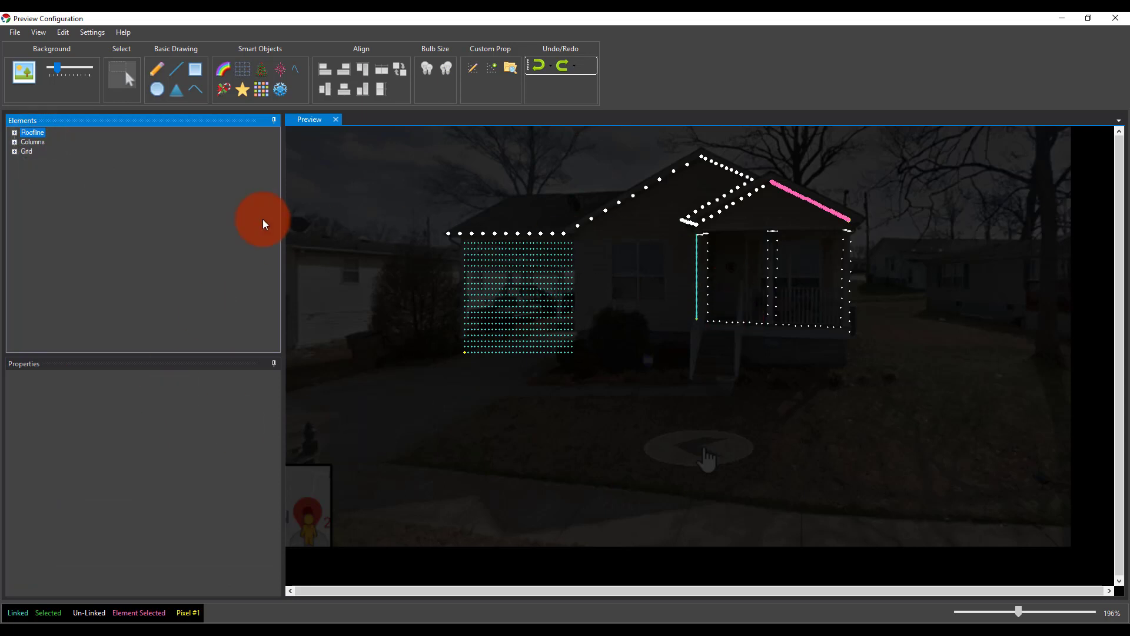
click(38, 136)
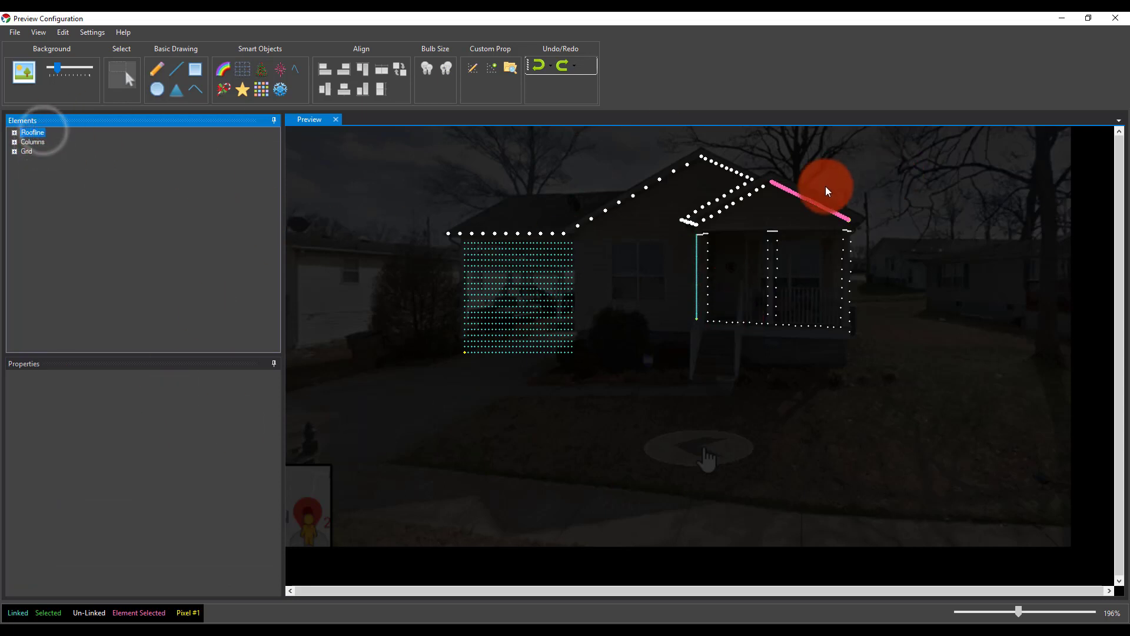
- Select the roofline multi-string and open its linked elements collection
click(807, 202)
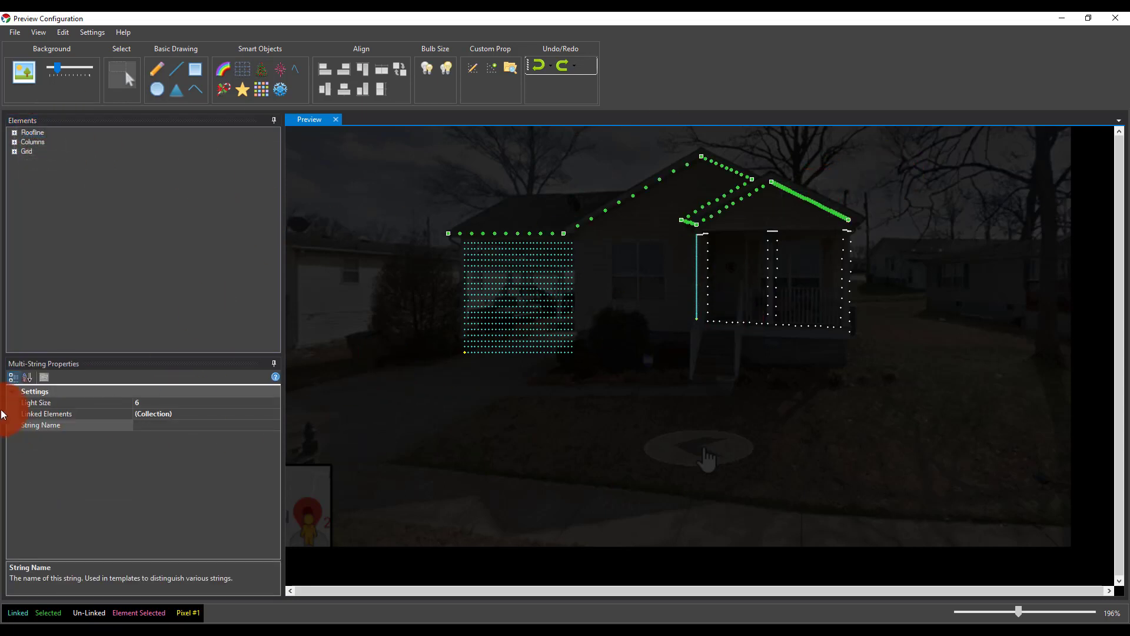
click(27, 377)
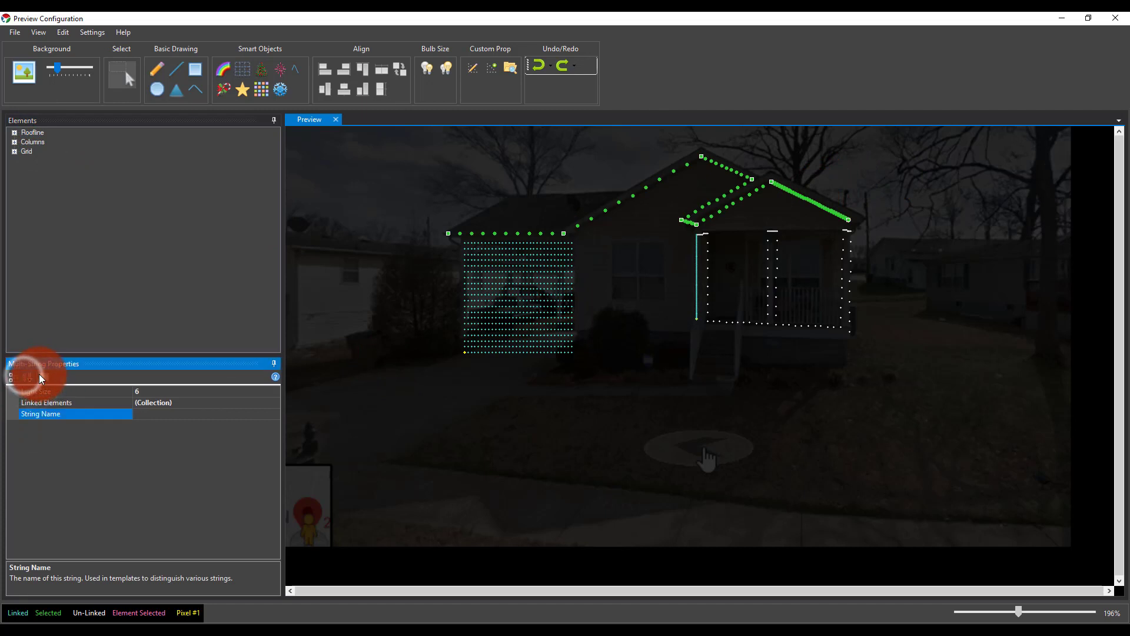
click(13, 376)
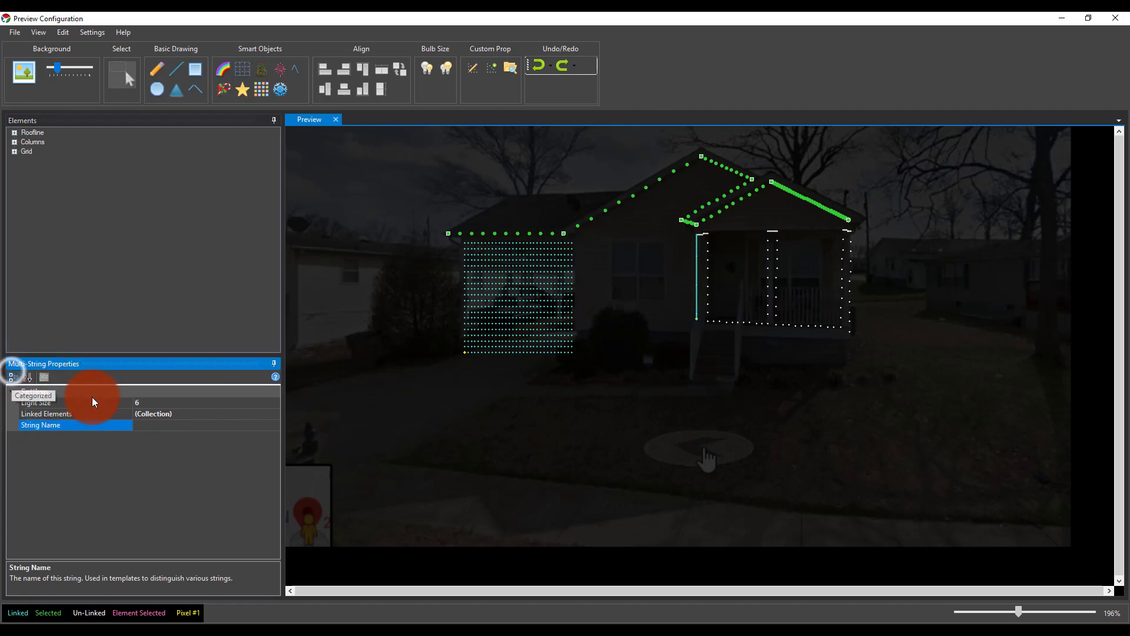
click(167, 415)
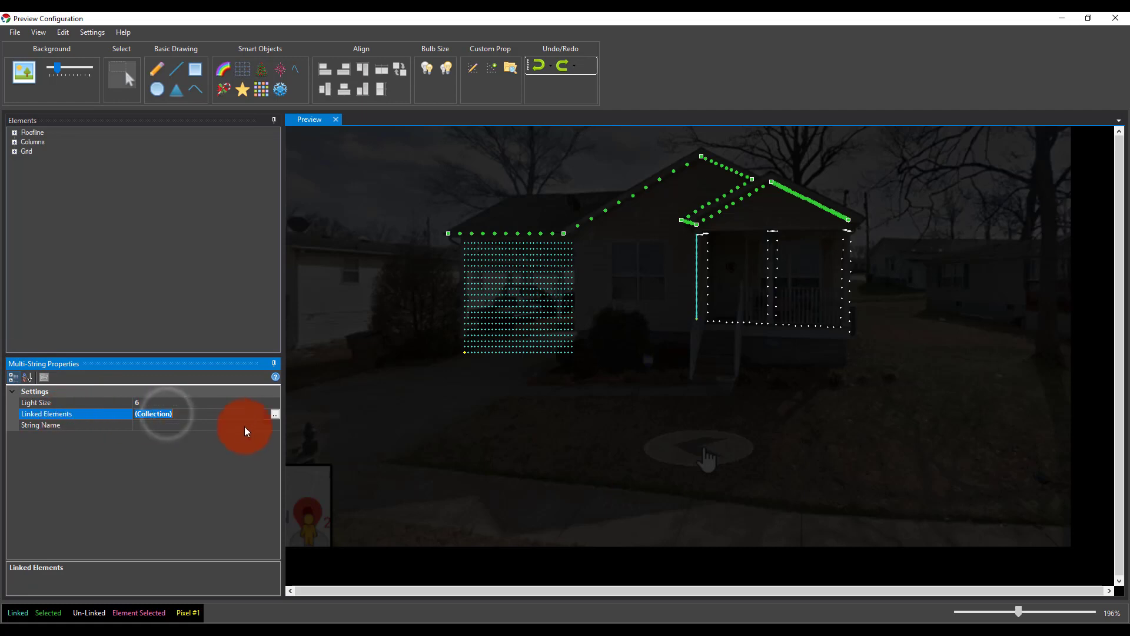
click(277, 415)
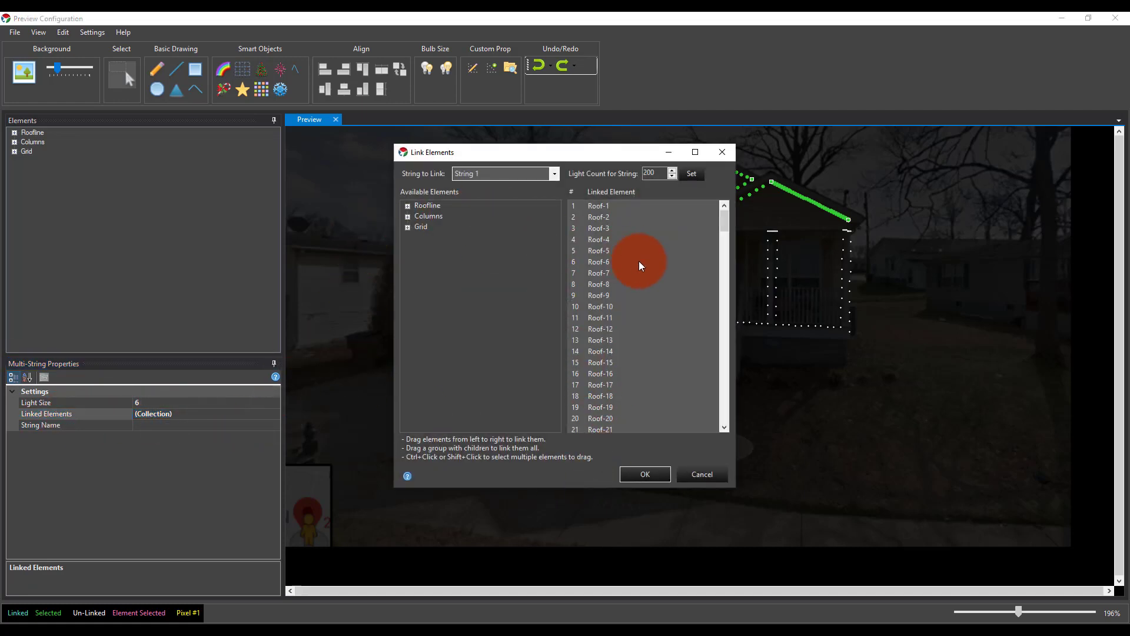
- Compare the individual elements available under Roofline with the elements linked to String 1
click(411, 207)
click(436, 215)
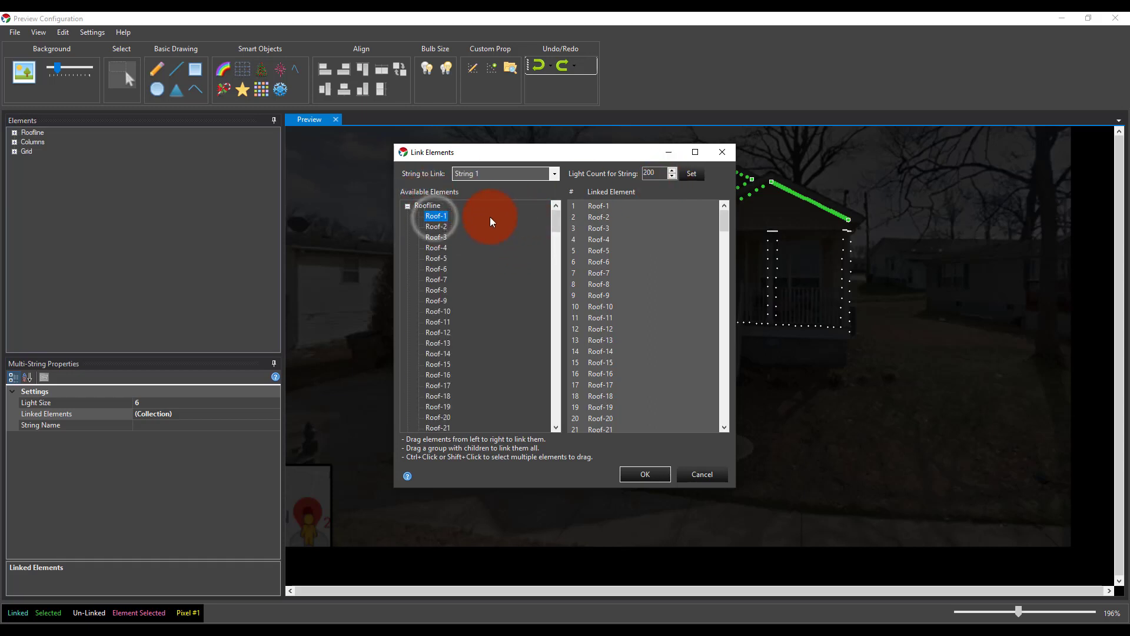
scroll(585, 271, down, 20)
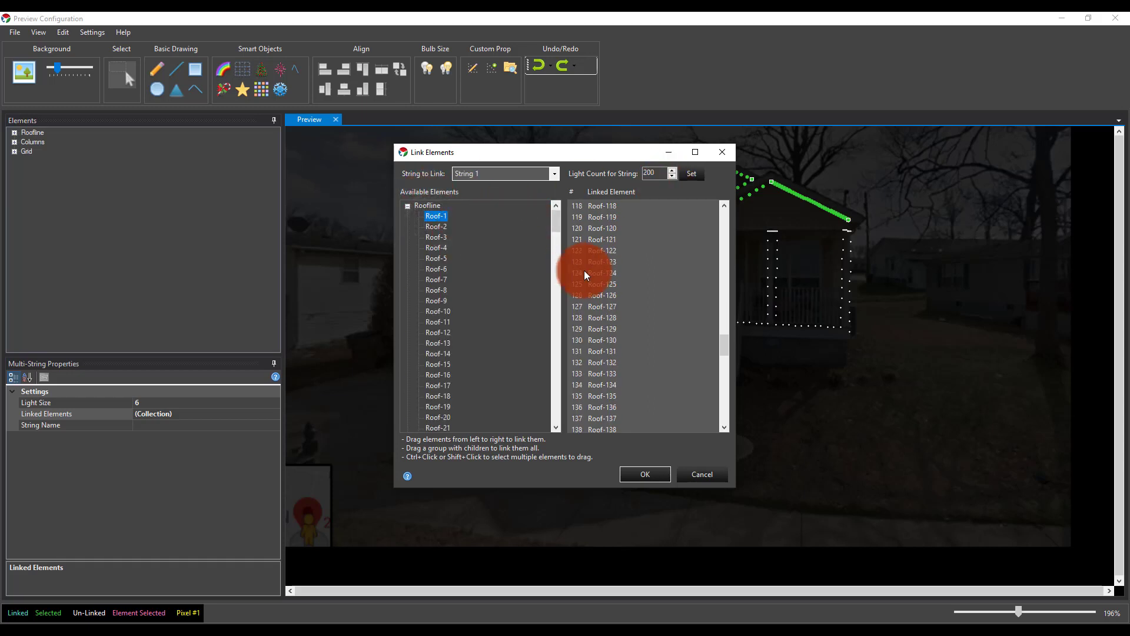
scroll(584, 271, down, 20)
scroll(584, 271, up, 20)
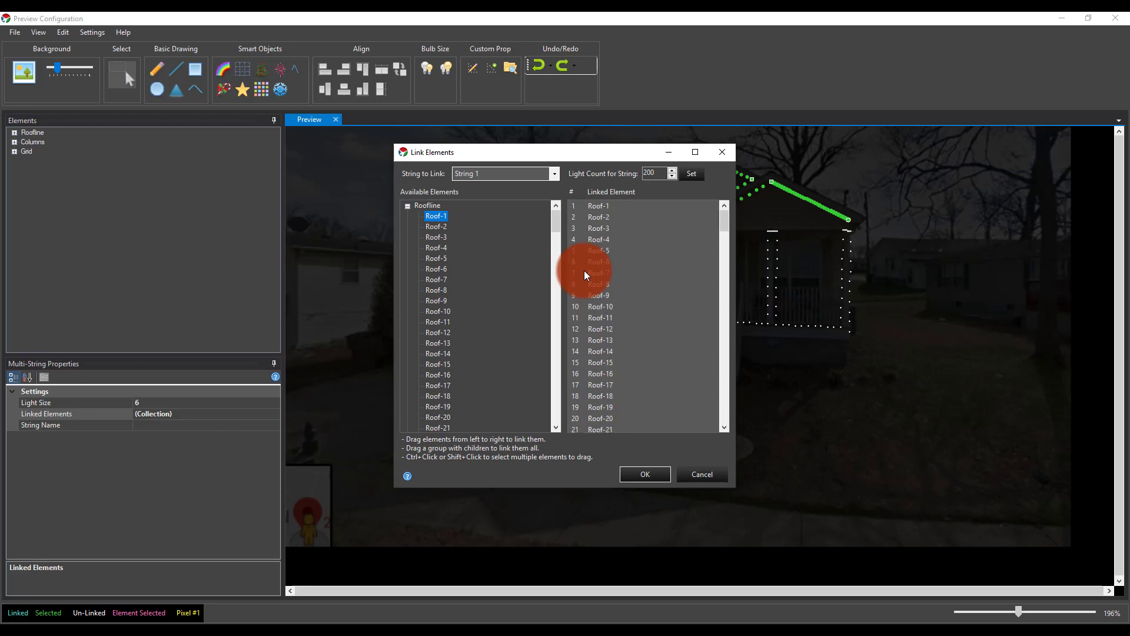
scroll(635, 214, down, 20)
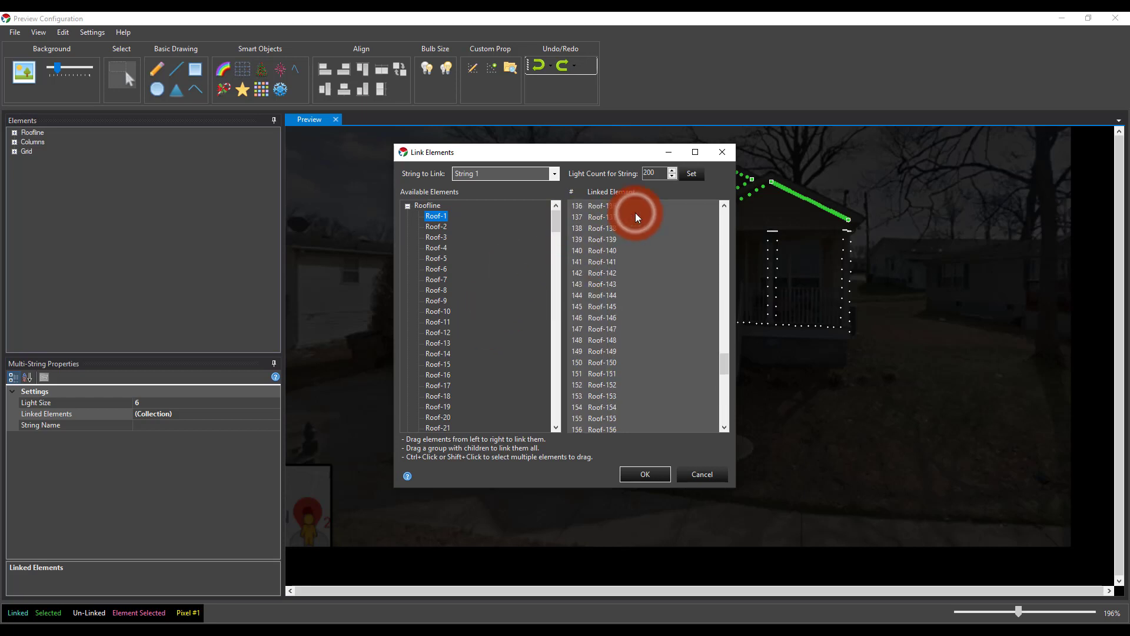
scroll(634, 213, up, 20)
scroll(448, 275, down, 20)
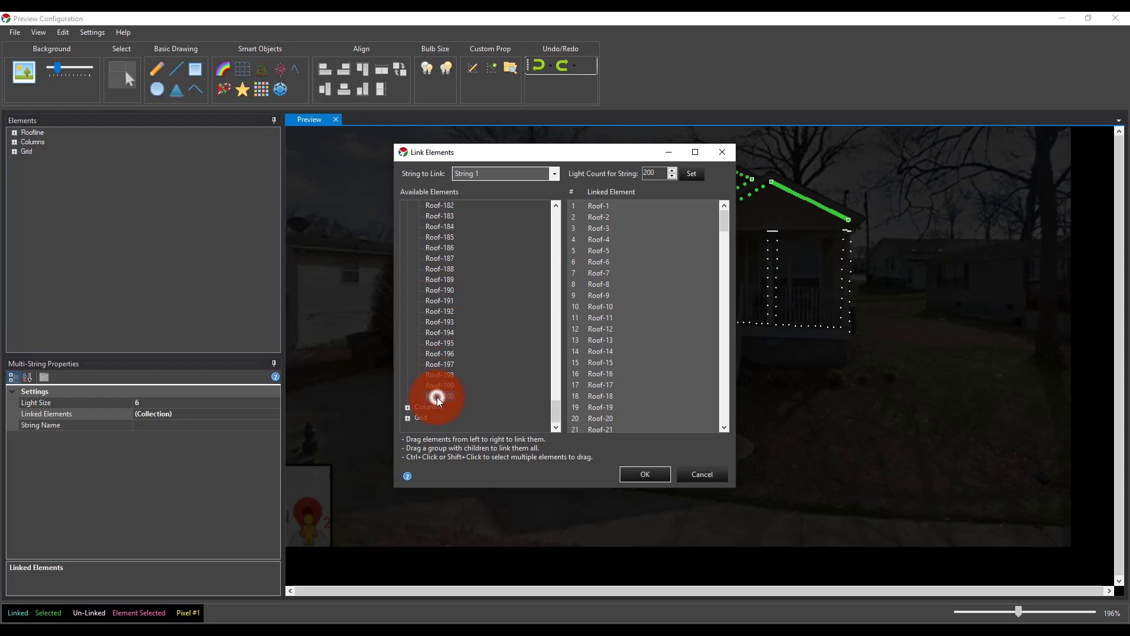
scroll(435, 344, up, 20)
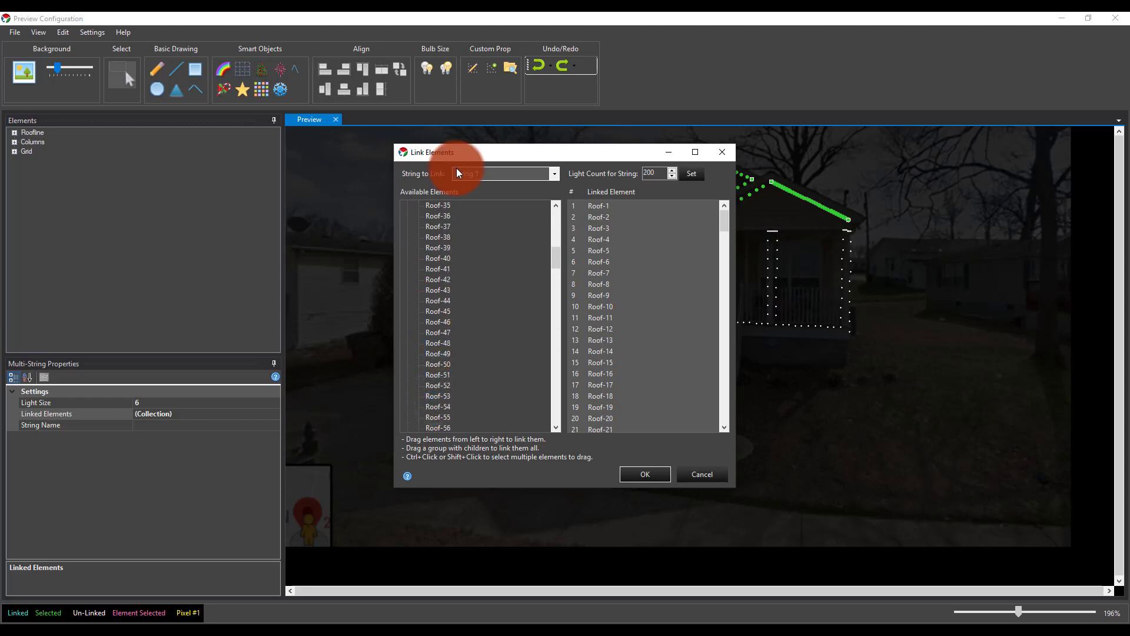
scroll(457, 235, up, 12)
- Compare the light counts and linked elements of String 1 and String 2, and close the element linking without changes
click(517, 169)
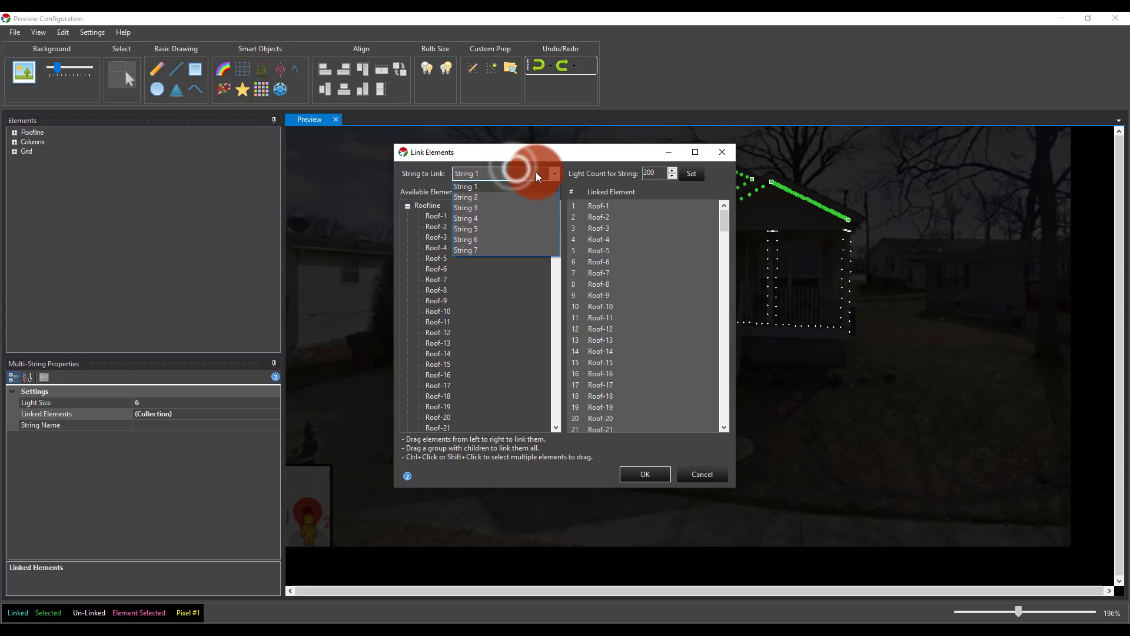
click(551, 171)
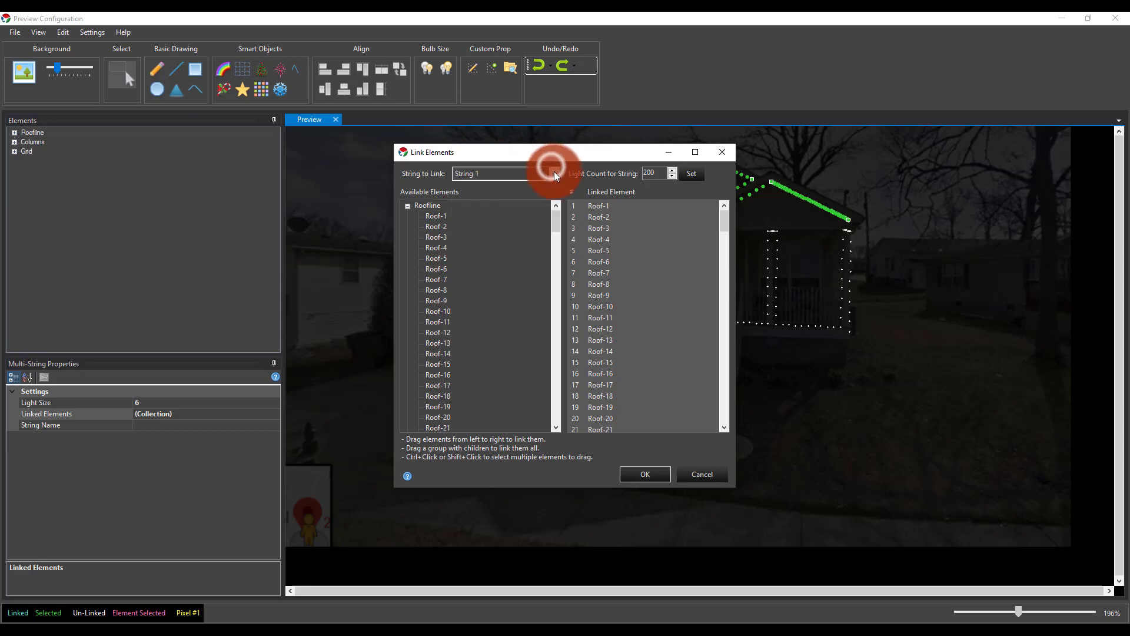
click(551, 171)
click(518, 196)
click(518, 177)
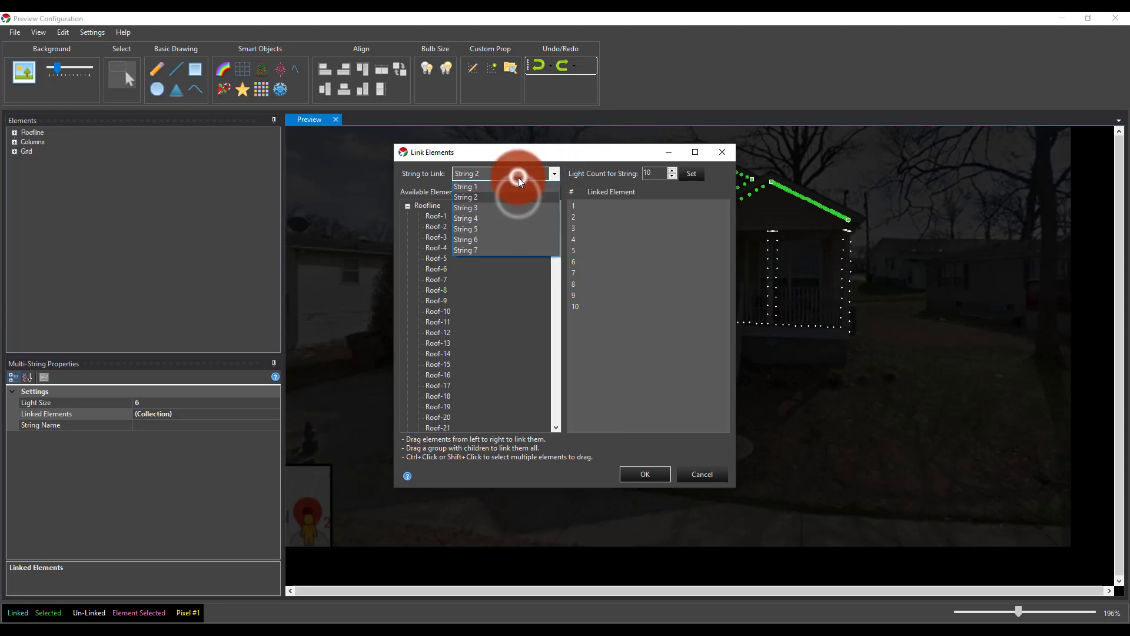
click(516, 192)
click(643, 222)
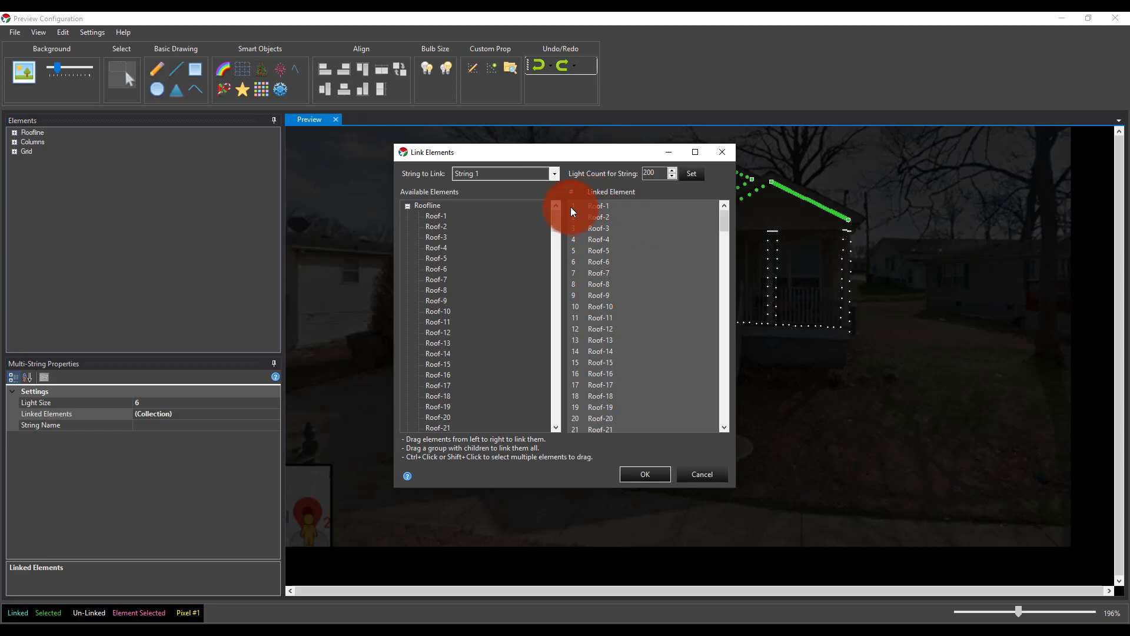
click(534, 172)
click(529, 194)
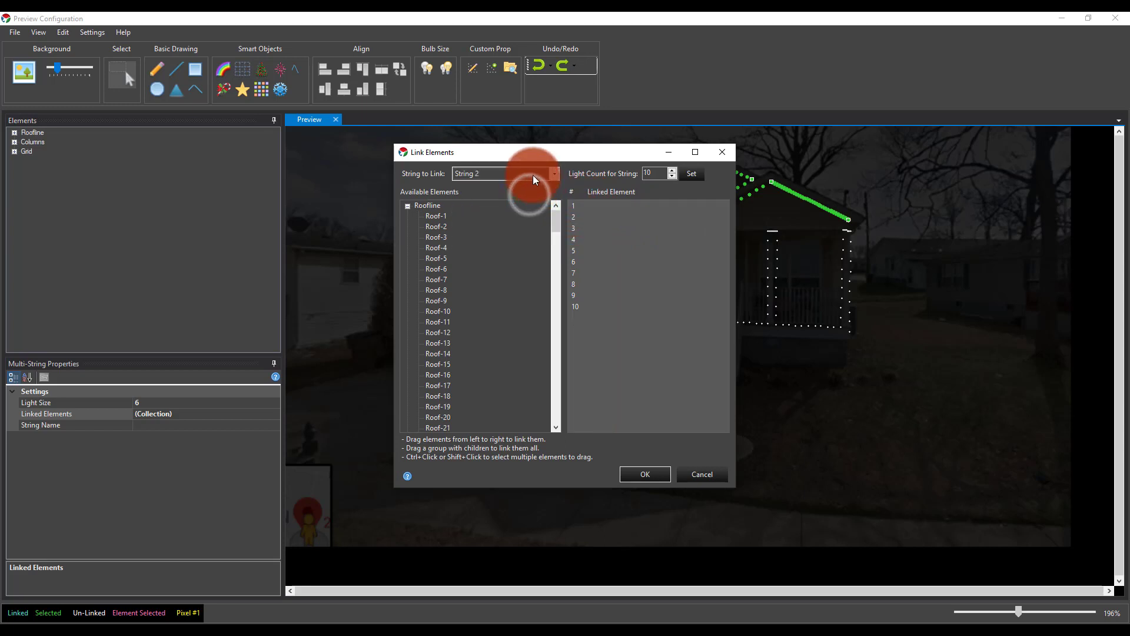
click(533, 175)
click(530, 196)
click(521, 171)
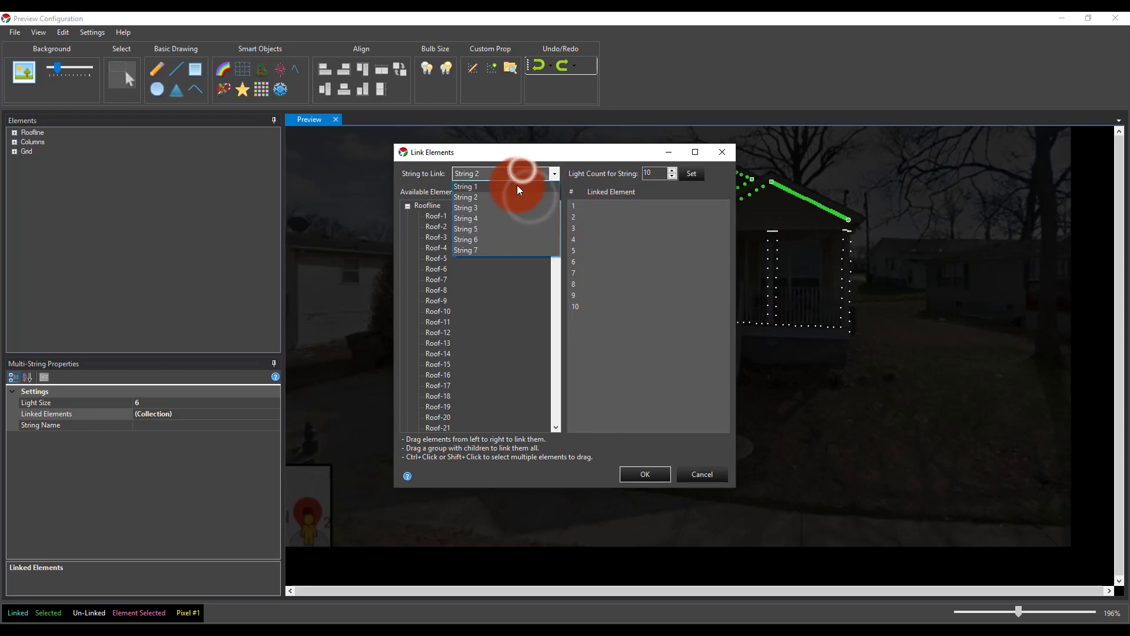
click(517, 187)
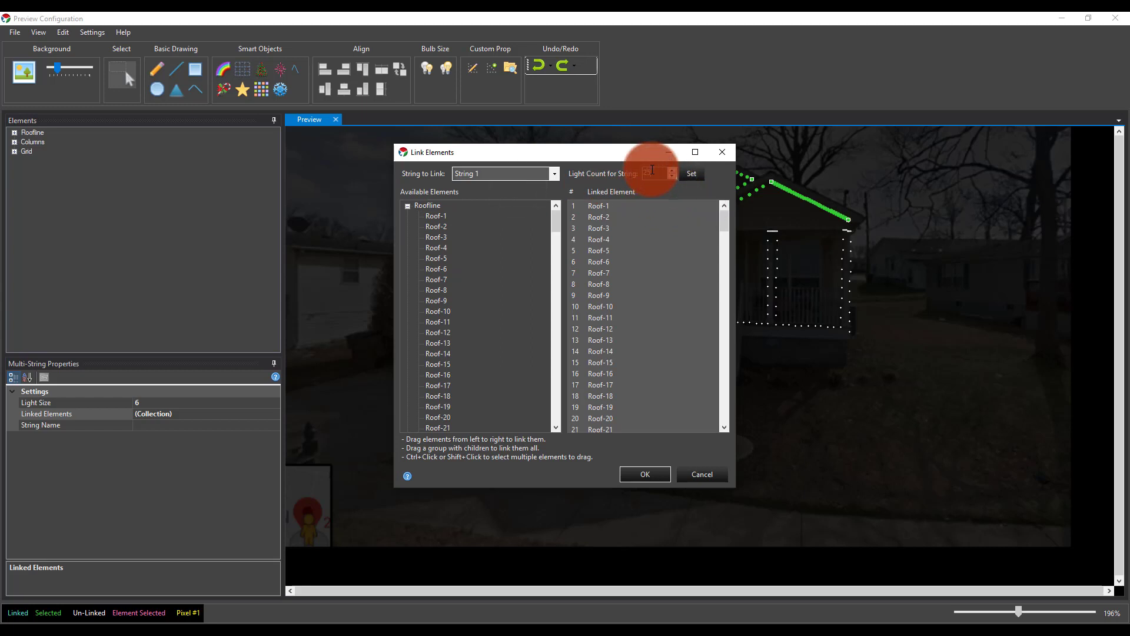
key(Escape)
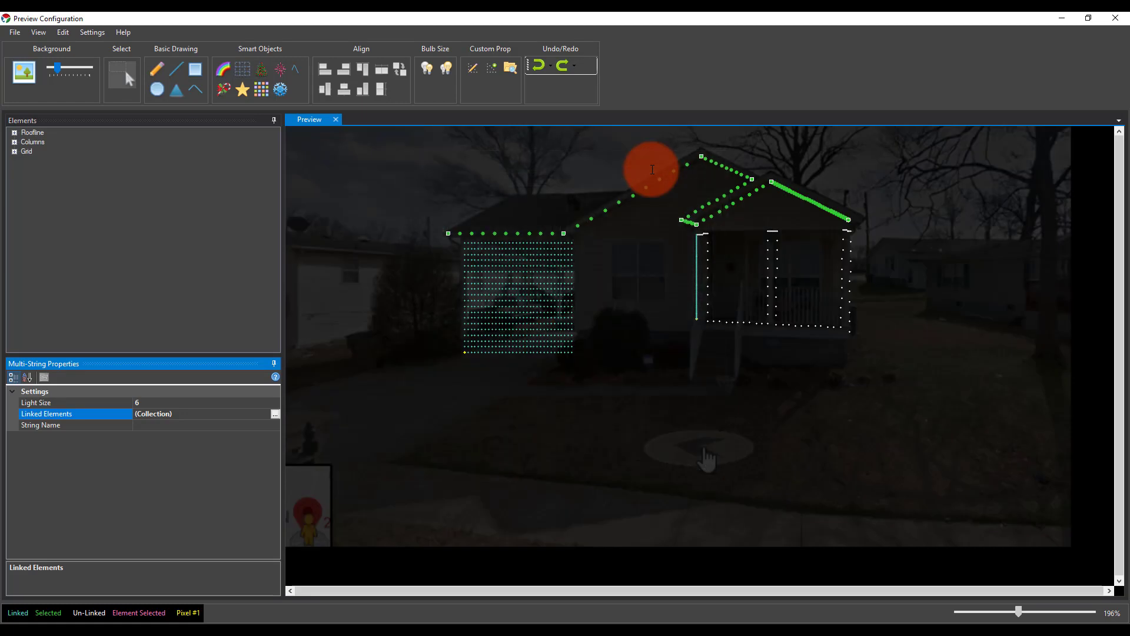
- Reopen the roofline's linked elements and set the light count of String 1 to 25
click(274, 414)
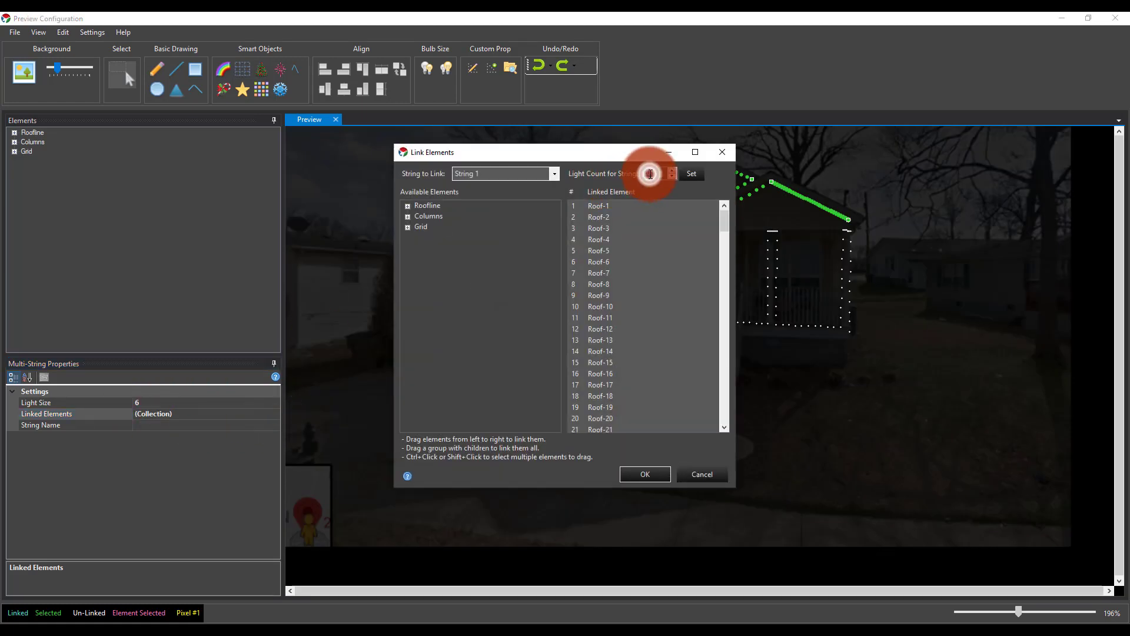
click(690, 175)
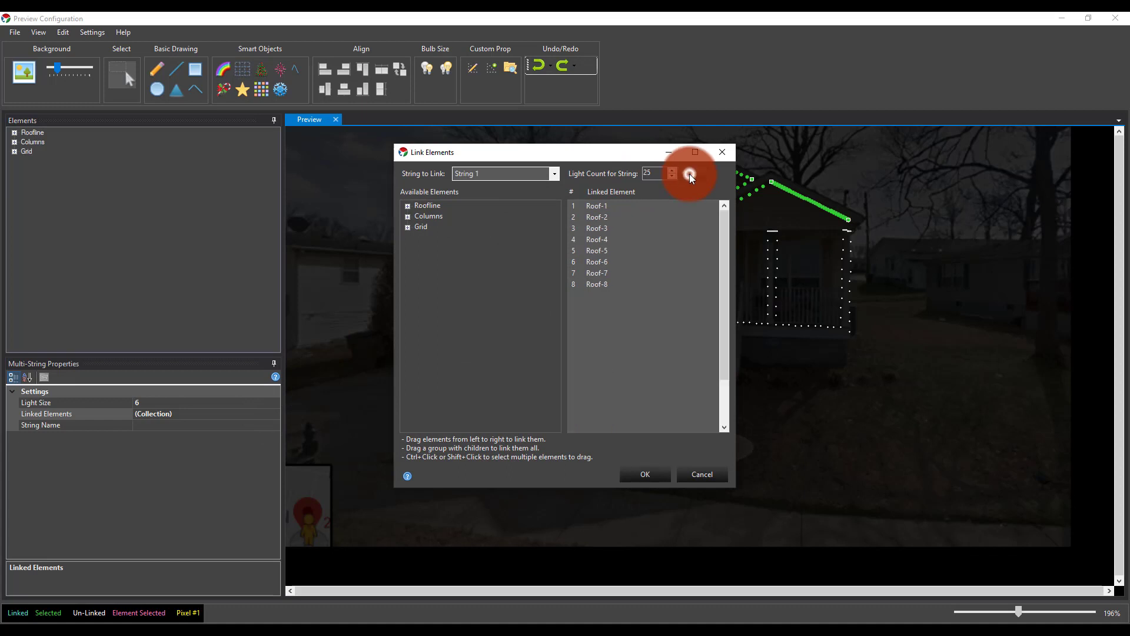
click(617, 254)
scroll(616, 253, down, 2)
scroll(616, 253, up, 2)
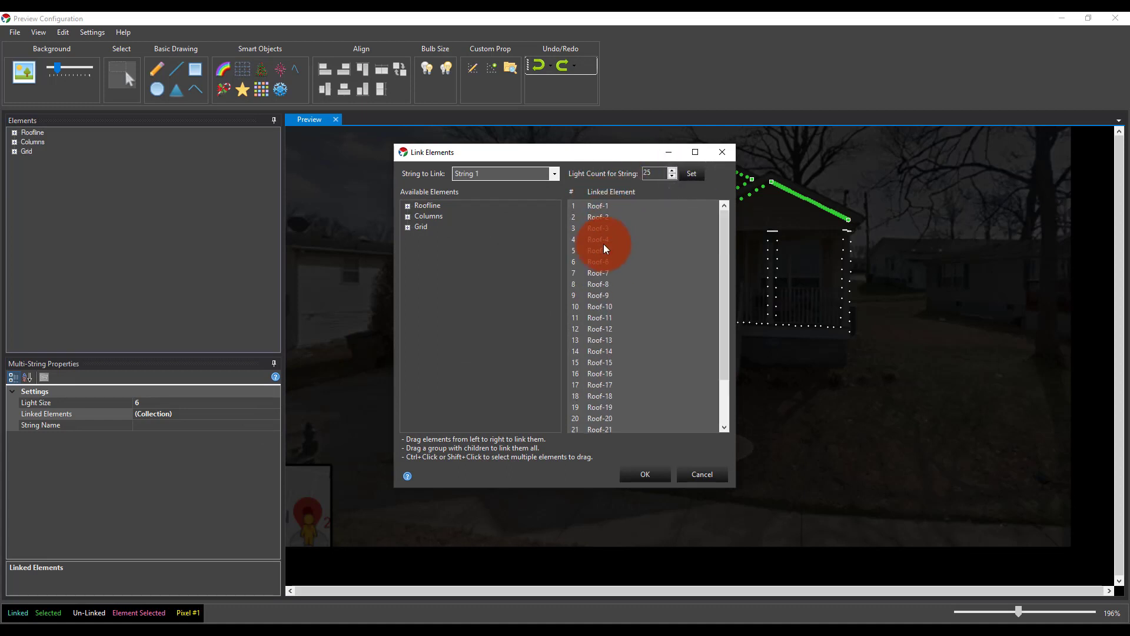
- Set the light count of String 2 to 25
click(560, 172)
click(540, 199)
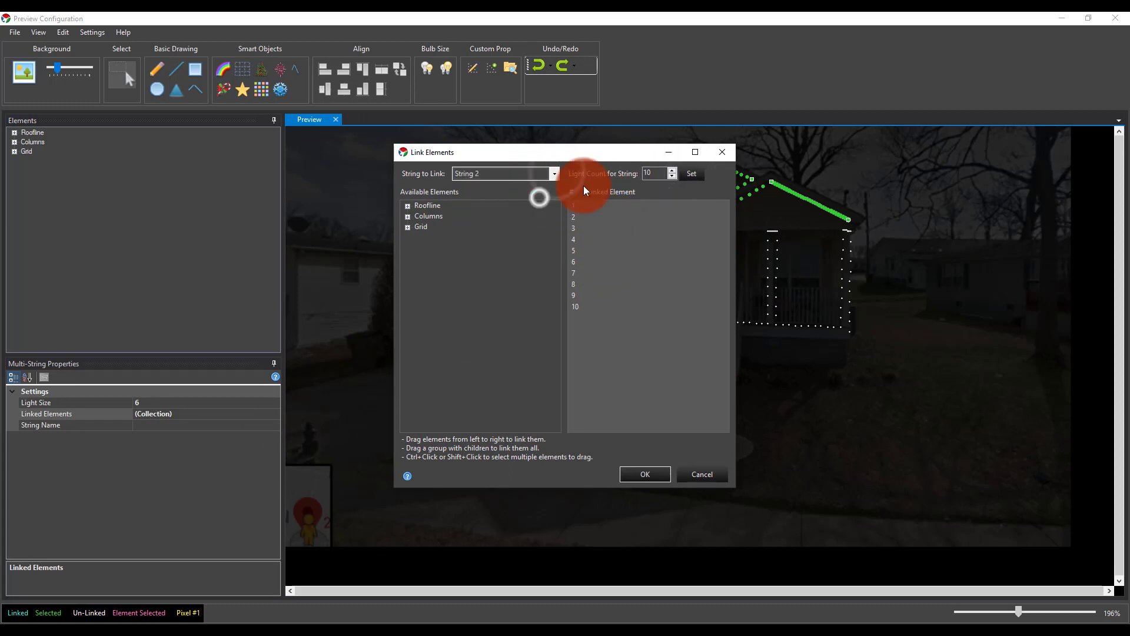
text(25)
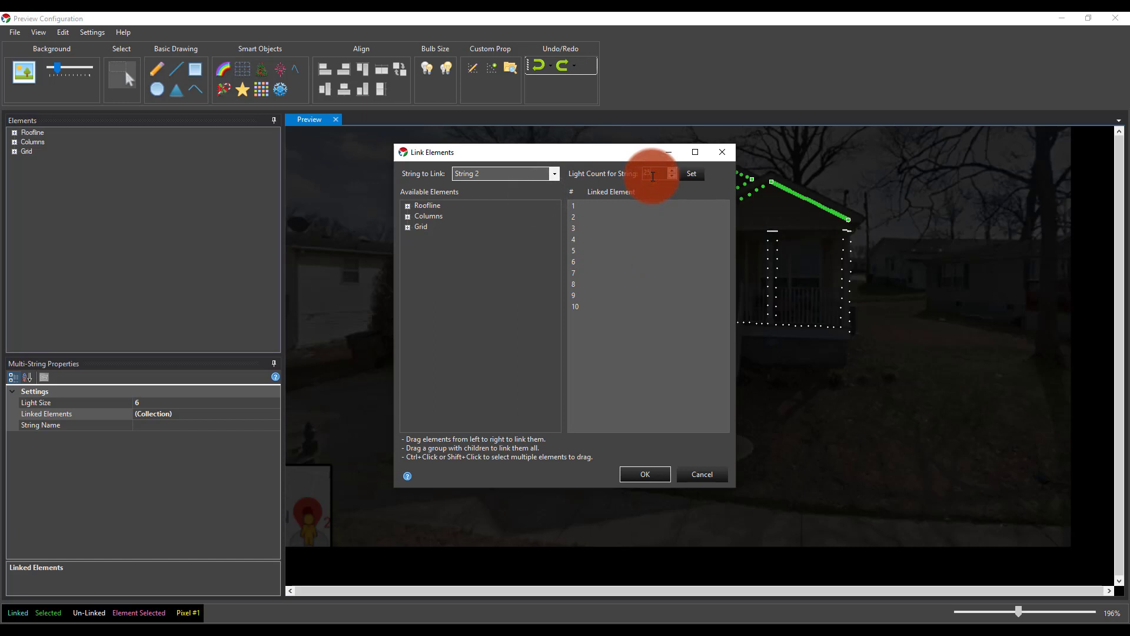
click(695, 177)
click(554, 173)
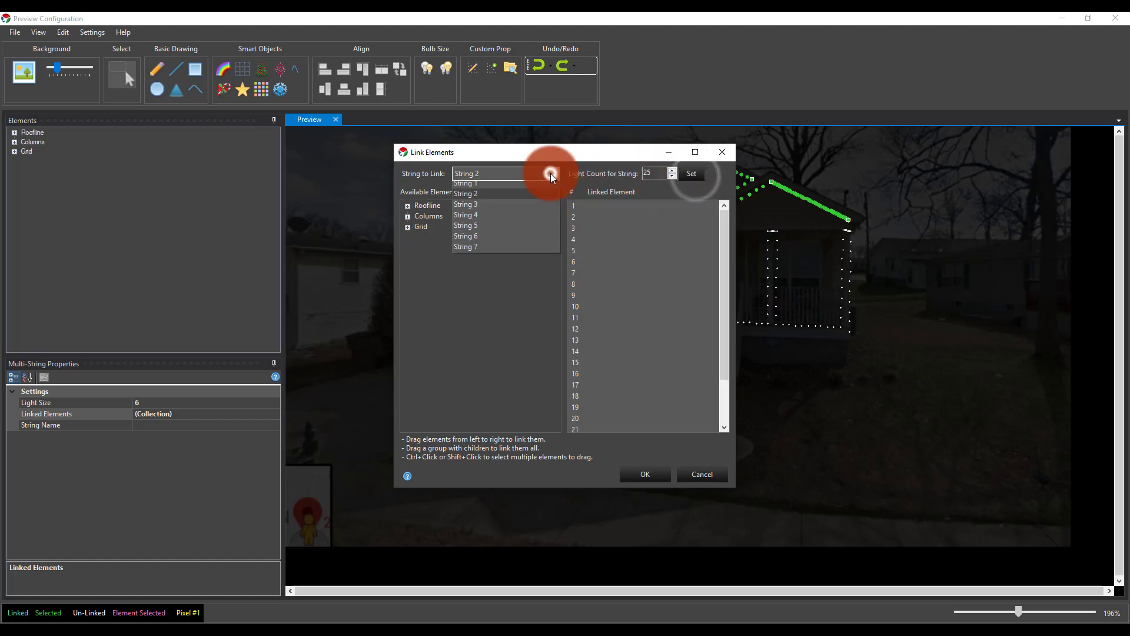
- Set the light count of String 3 to 25
click(547, 204)
double_click(651, 172)
text(25)
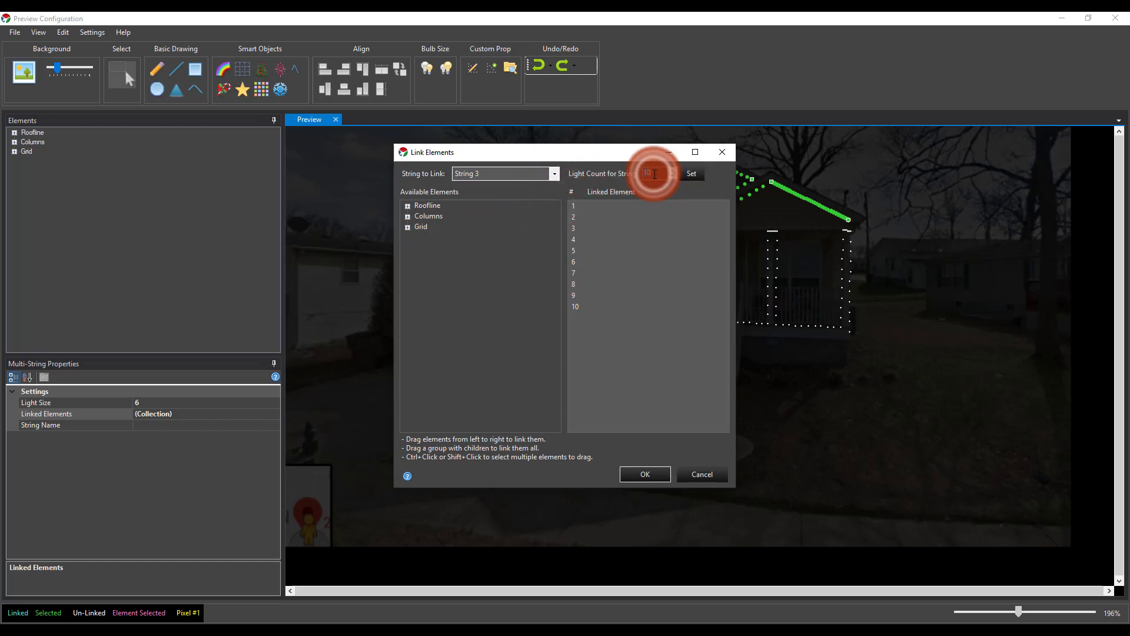
click(691, 173)
- Set the light count of String 4 to 25
click(544, 171)
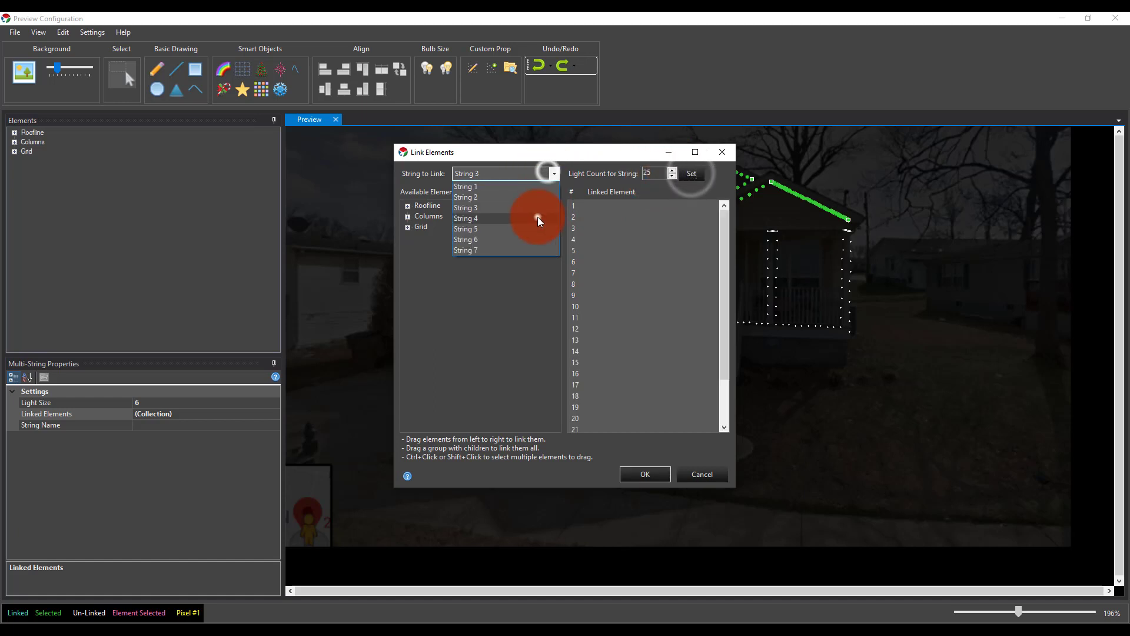
click(537, 216)
double_click(659, 174)
text(25)
click(692, 173)
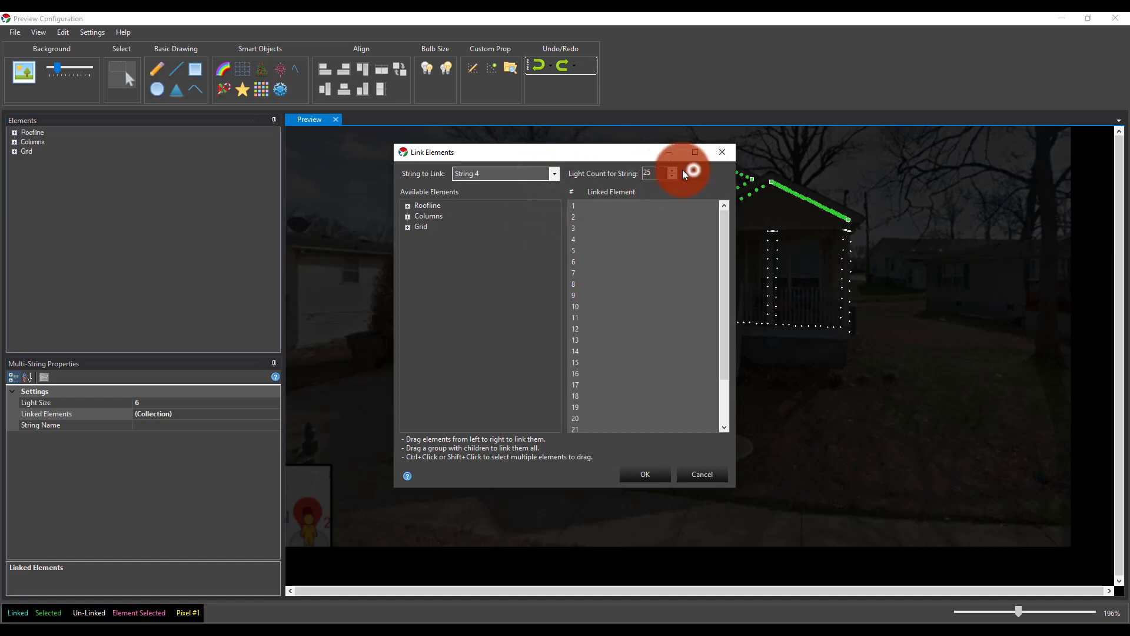
- Set the light count of String 5 to 25
click(552, 174)
click(537, 228)
double_click(653, 172)
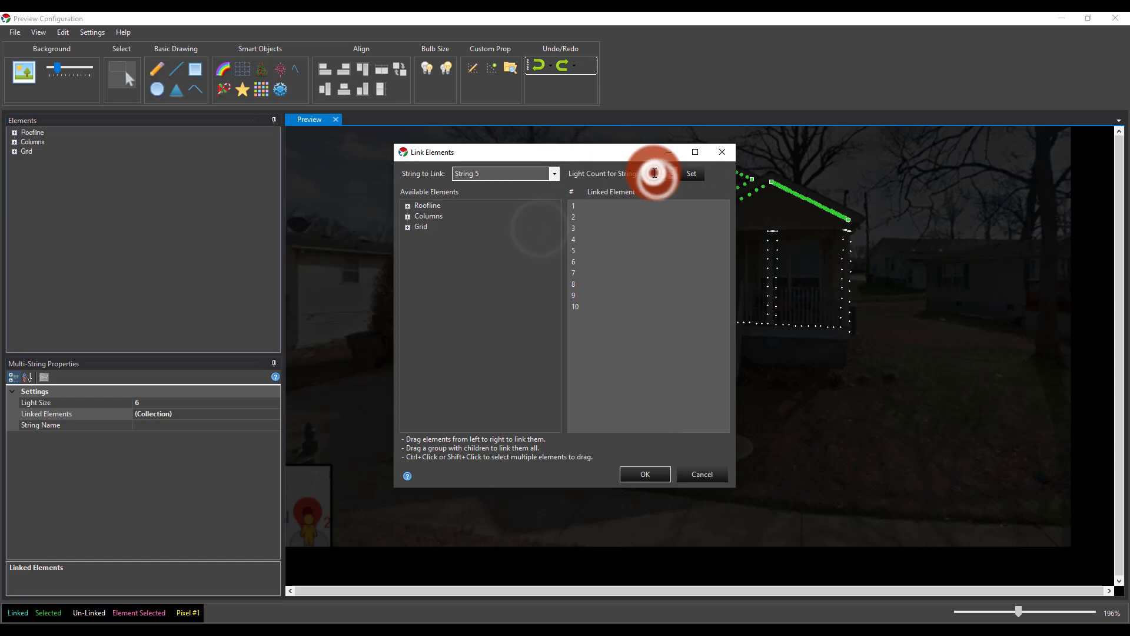
text(25)
click(690, 175)
- Set the light count of String 6 to 25
click(517, 172)
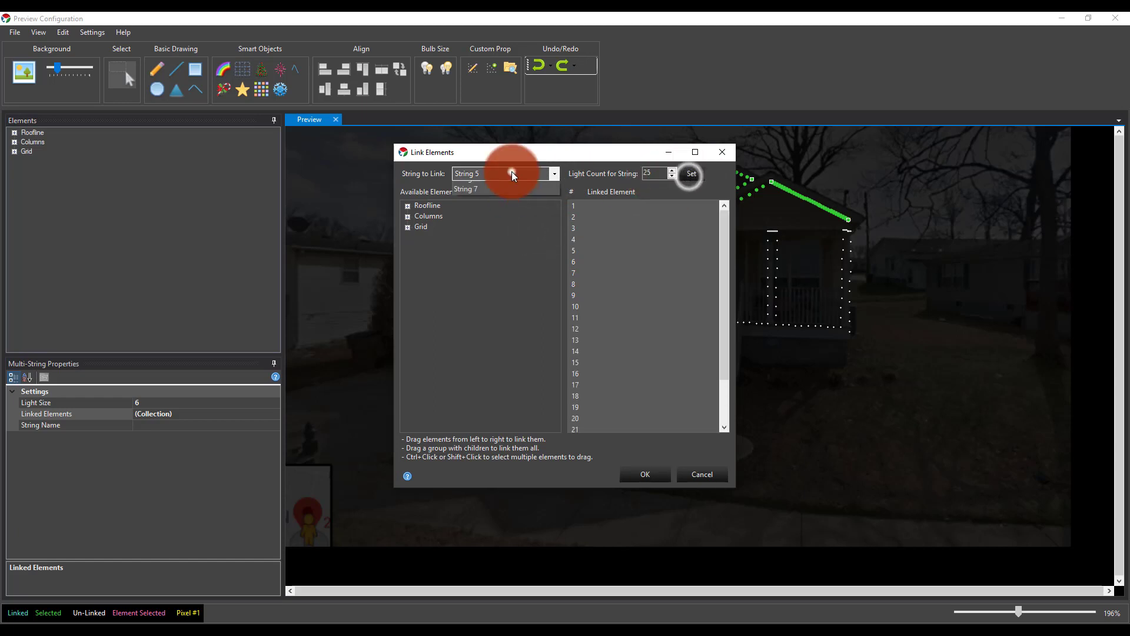
click(524, 236)
double_click(647, 173)
text(25)
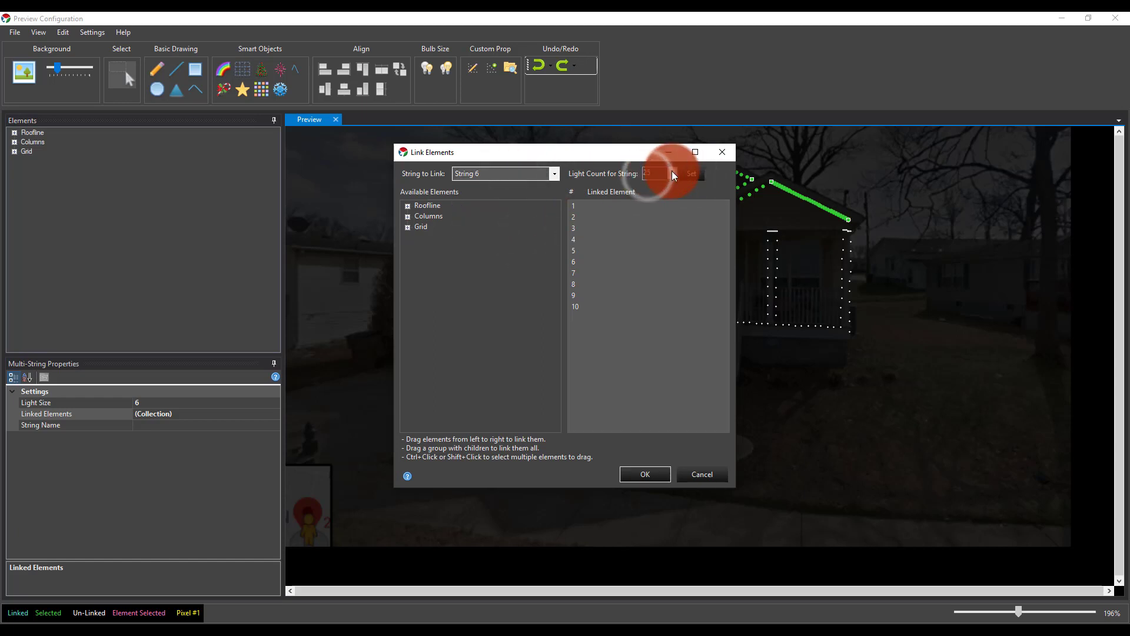
click(690, 174)
- Set the light count of String 7 to 25
click(518, 172)
click(504, 250)
double_click(653, 174)
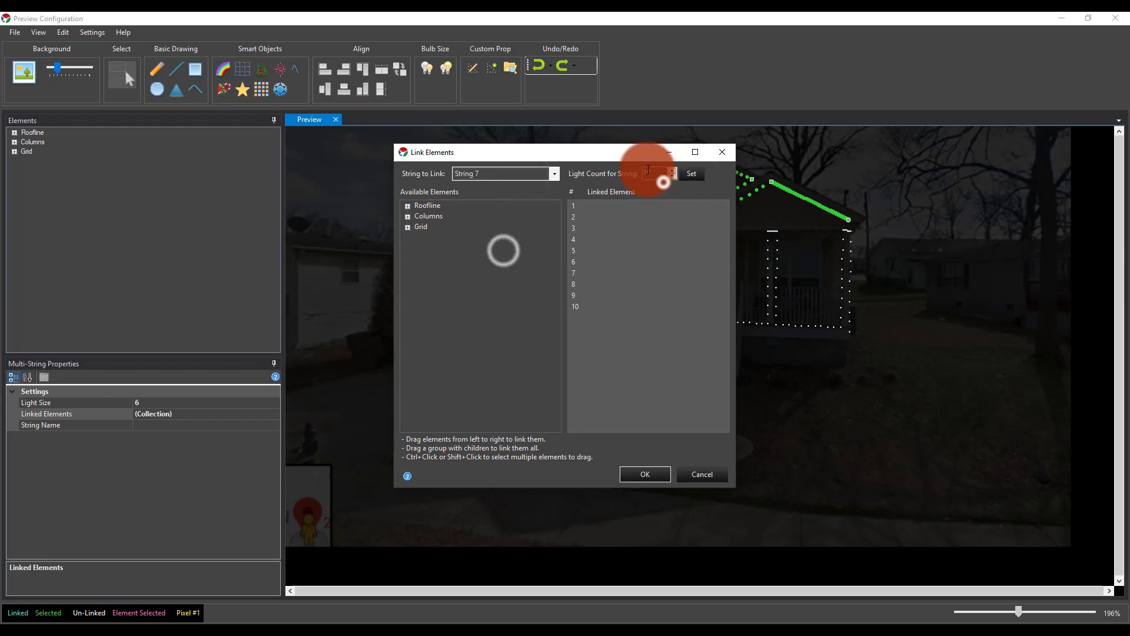
text(25)
click(690, 175)
click(571, 223)
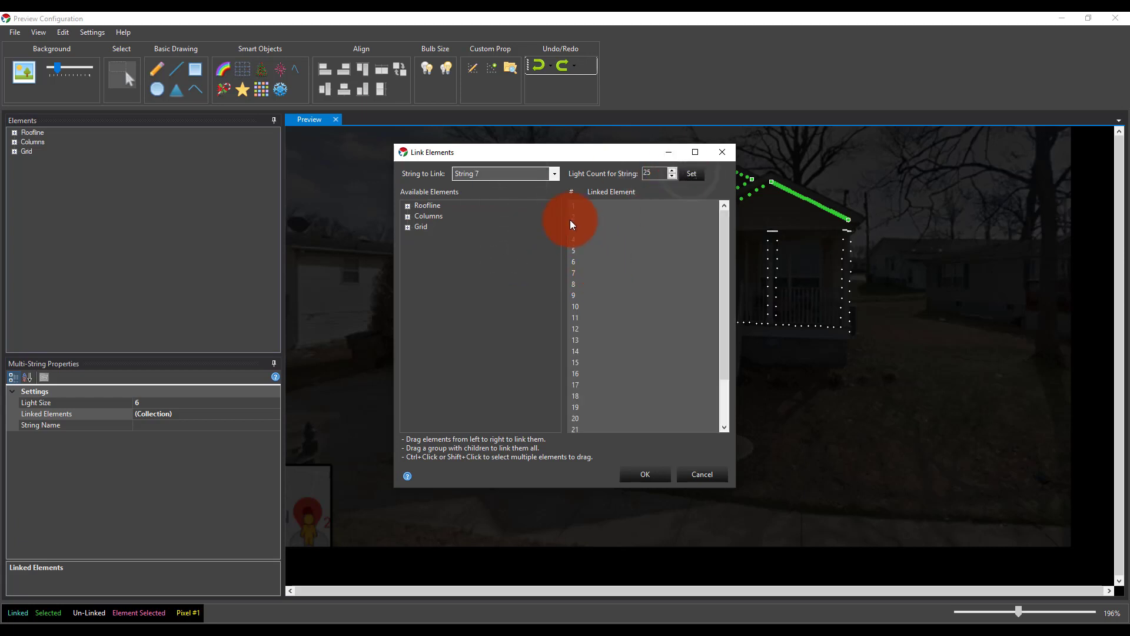
scroll(650, 234, down, 1)
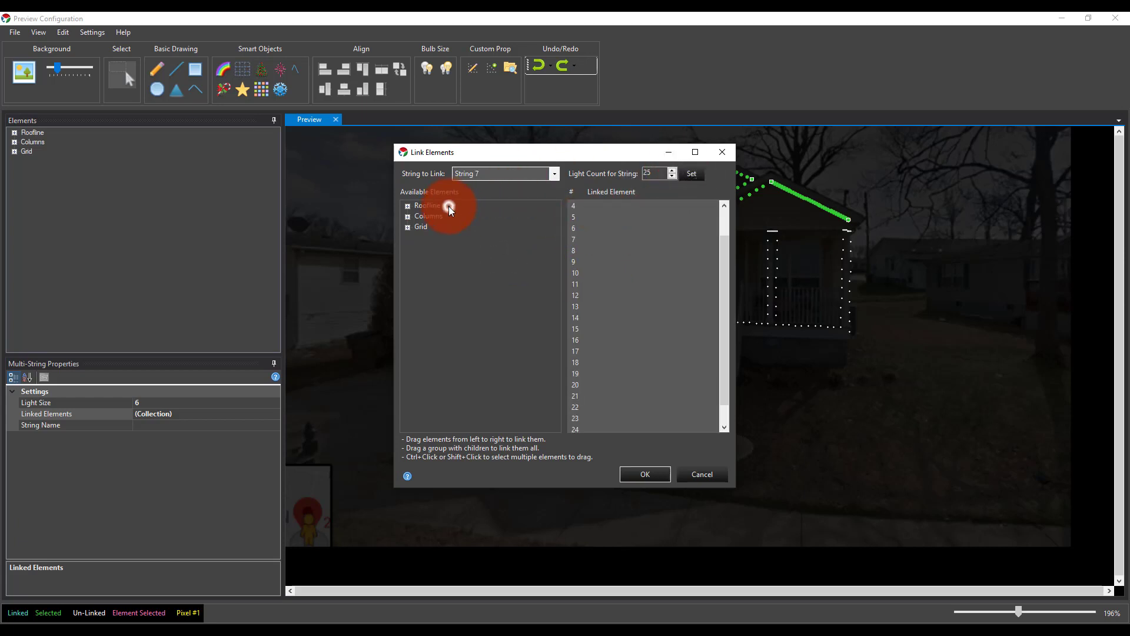
- Expand the available Roofline elements and examine which of them are linked to String 1
click(425, 208)
click(408, 205)
scroll(602, 245, up, 3)
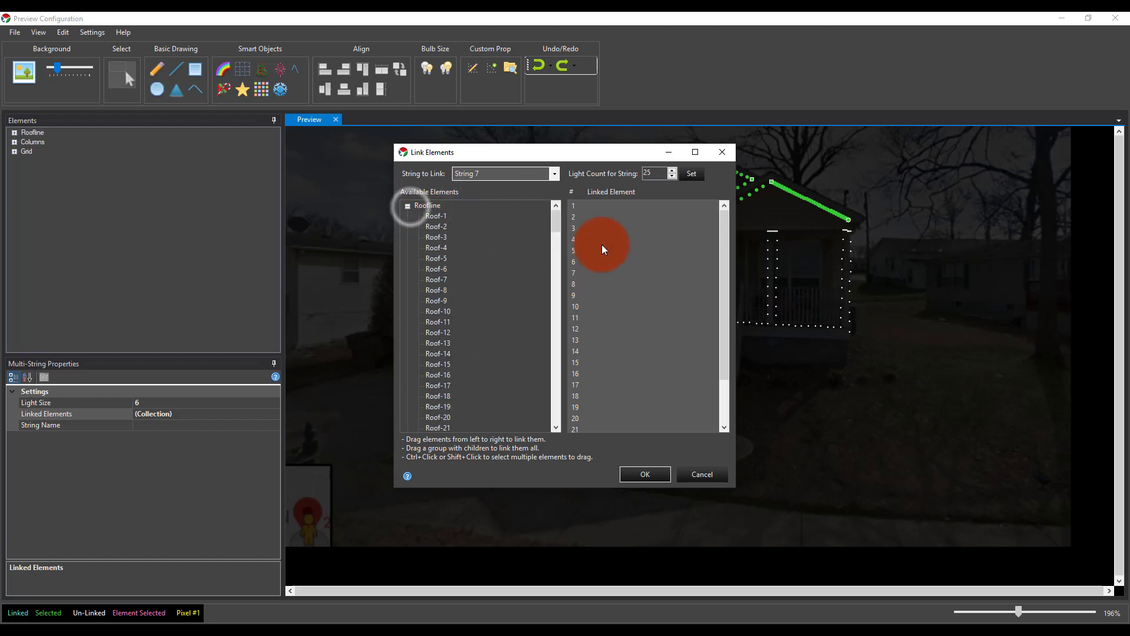
click(503, 173)
click(504, 190)
click(666, 253)
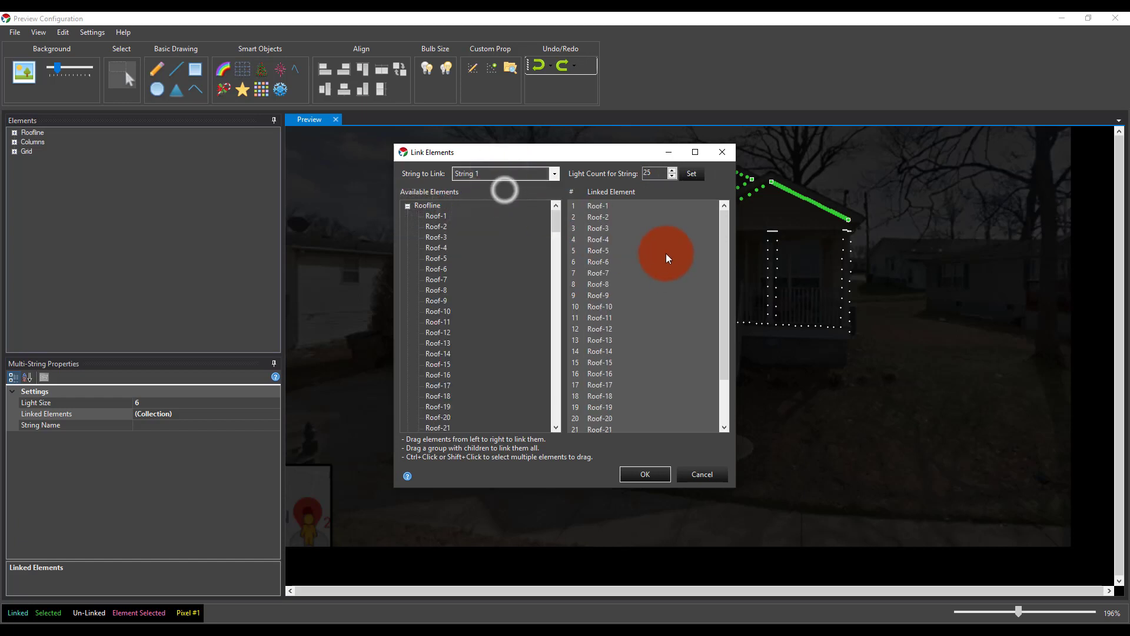
scroll(665, 252, down, 2)
scroll(518, 341, down, 5)
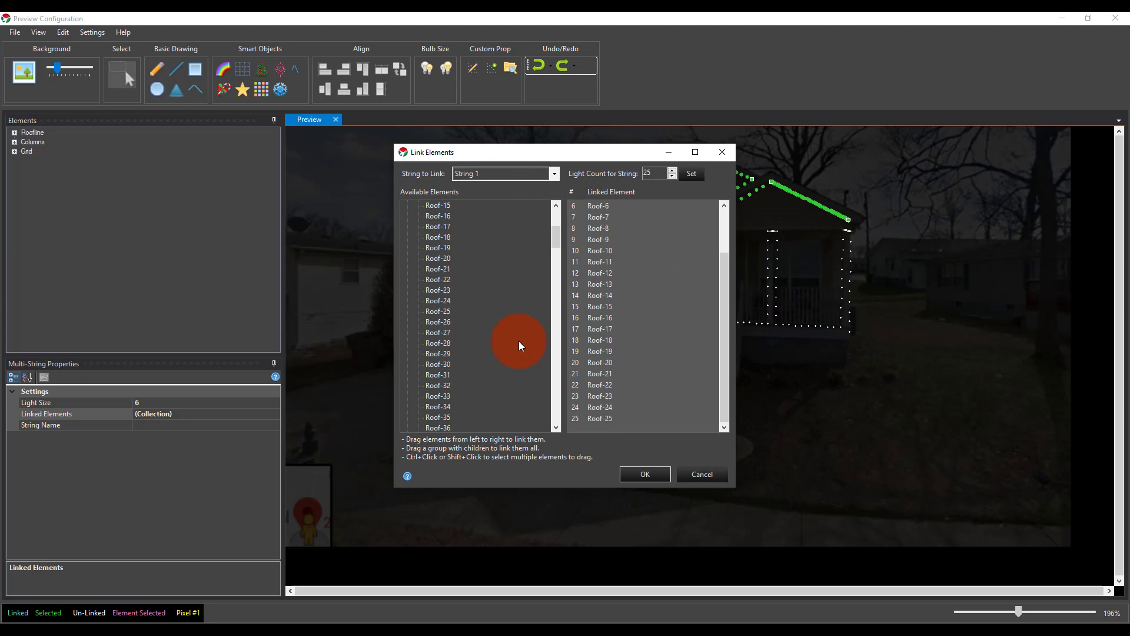
scroll(487, 264, down, 1)
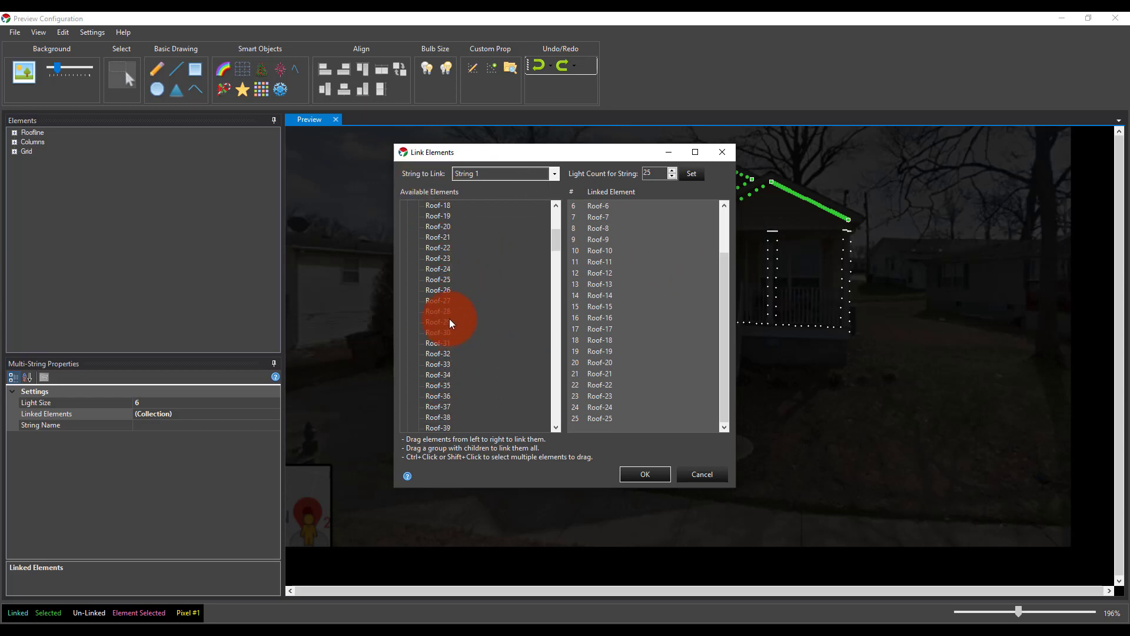
- Link elements Roof-26 through Roof-50 to String 1, starting from its first light
click(446, 290)
scroll(478, 327, down, 6)
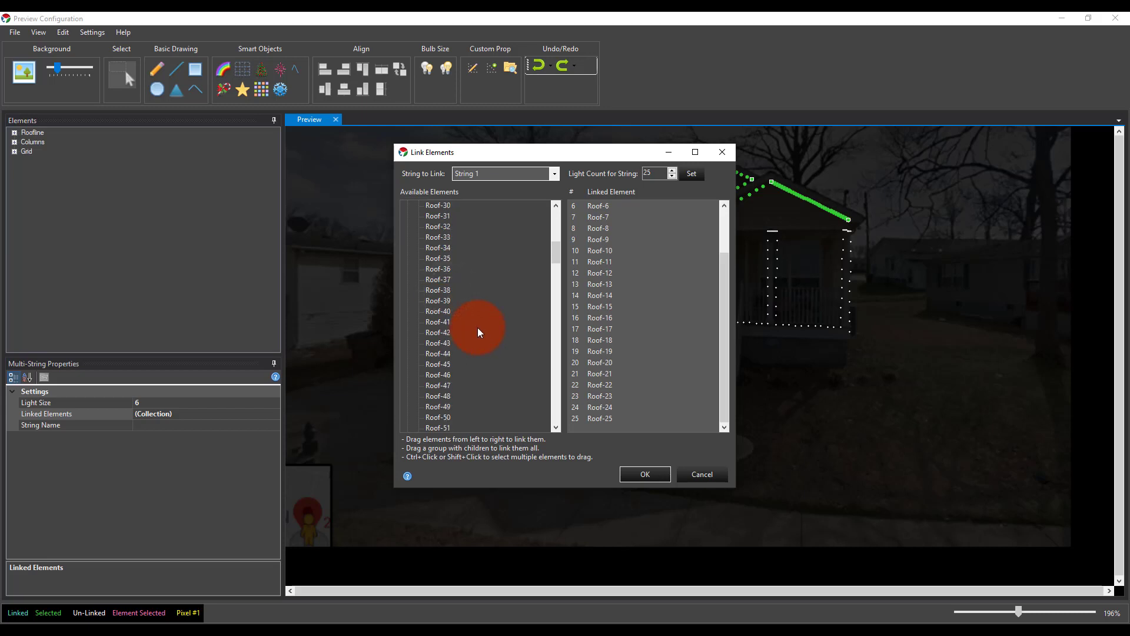
shift+click(444, 351)
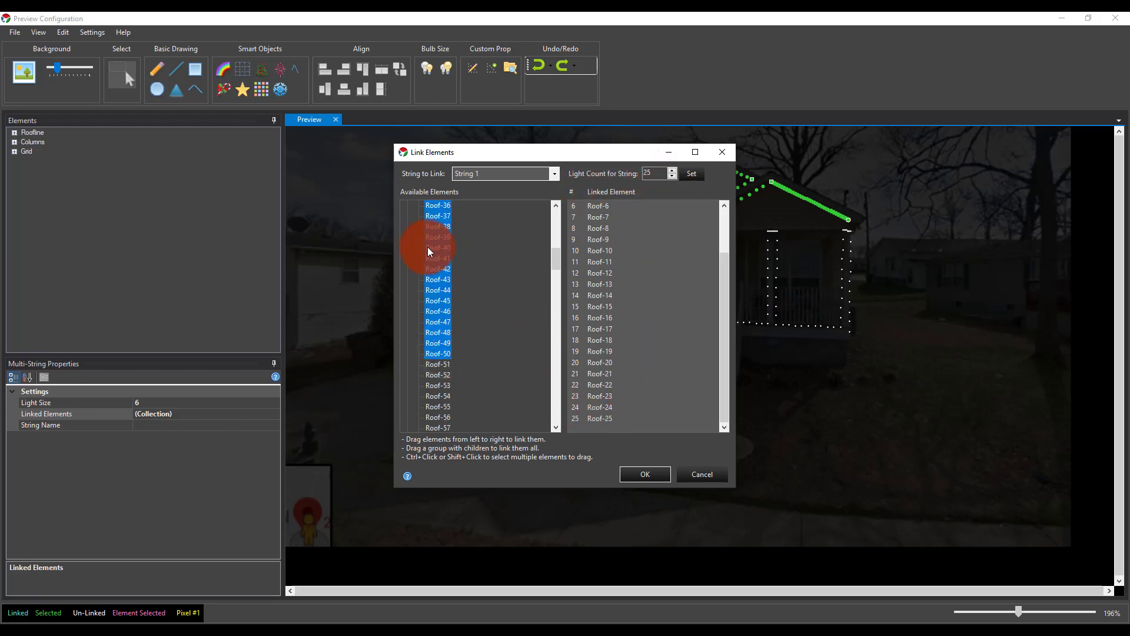
drag(428, 252, 642, 204)
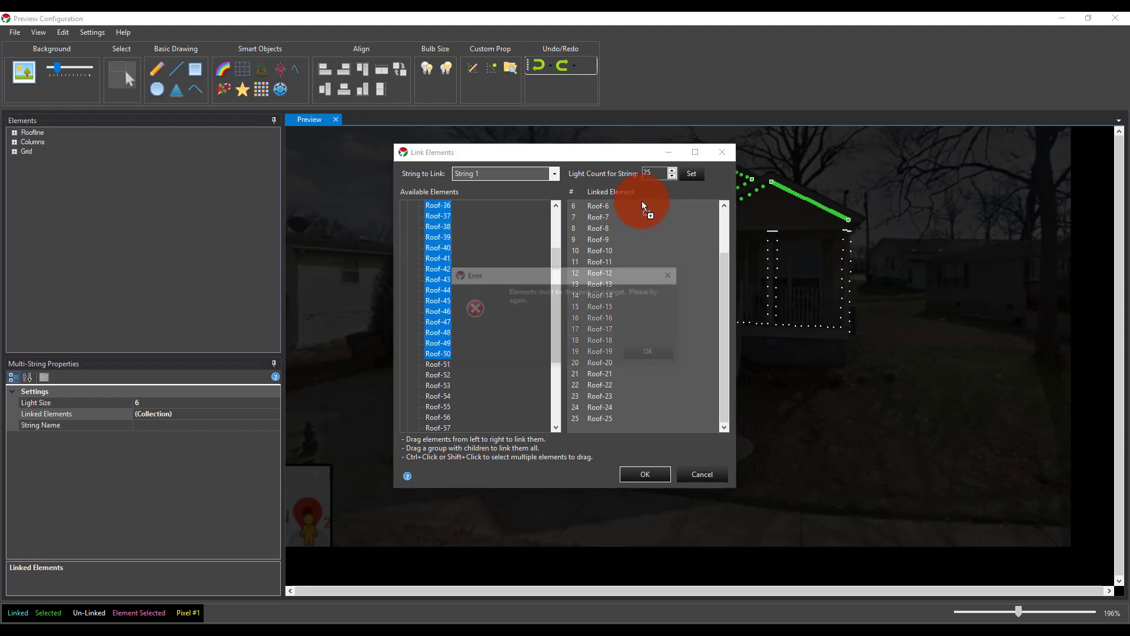
click(652, 356)
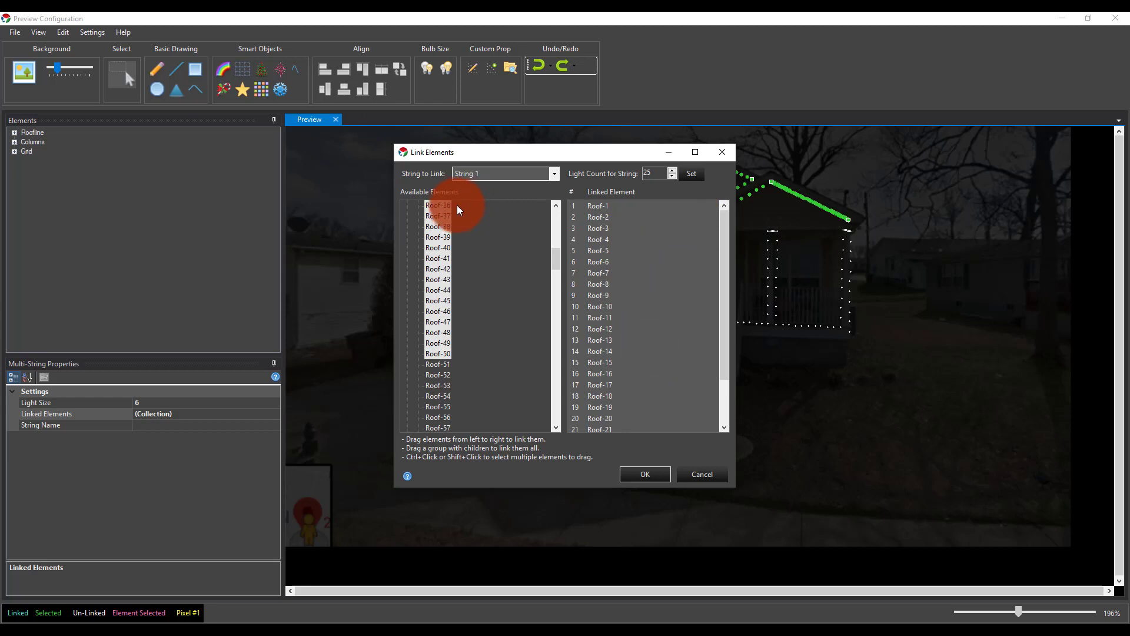
drag(457, 205, 610, 210)
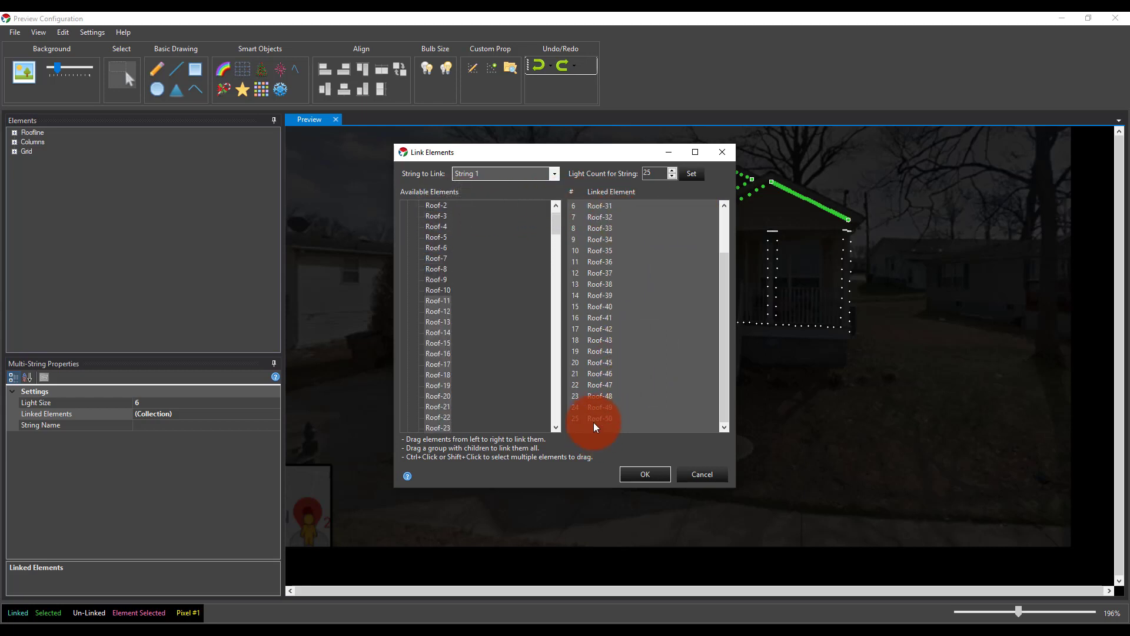
- Check String 2 and relink elements Roof-1 through Roof-25 to String 1, starting from its first light
click(511, 176)
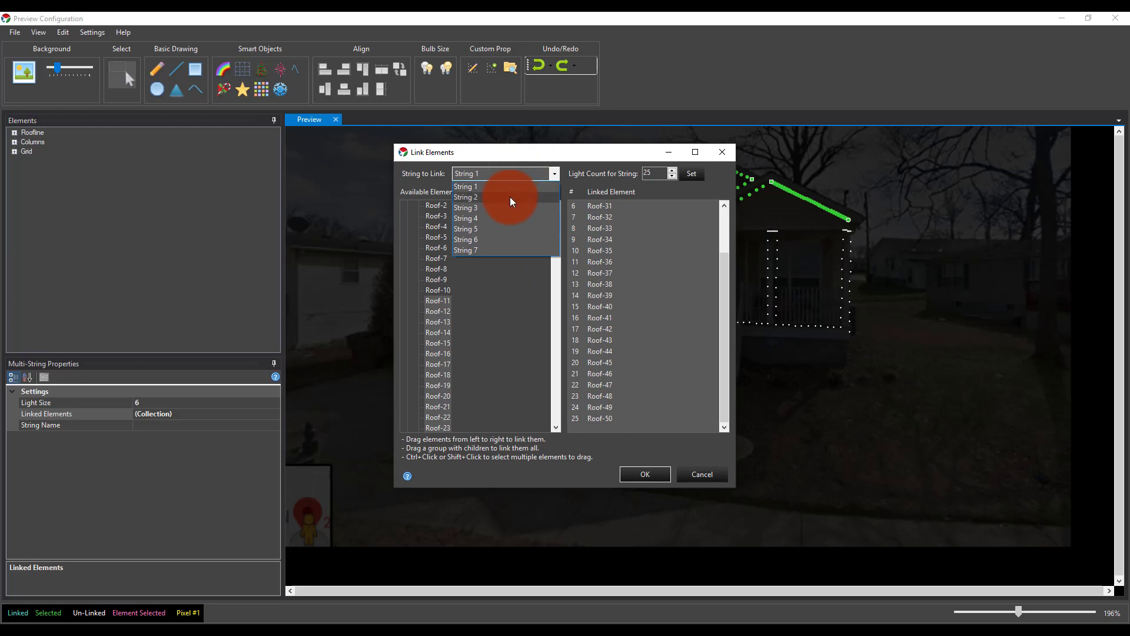
click(510, 196)
click(505, 171)
click(506, 185)
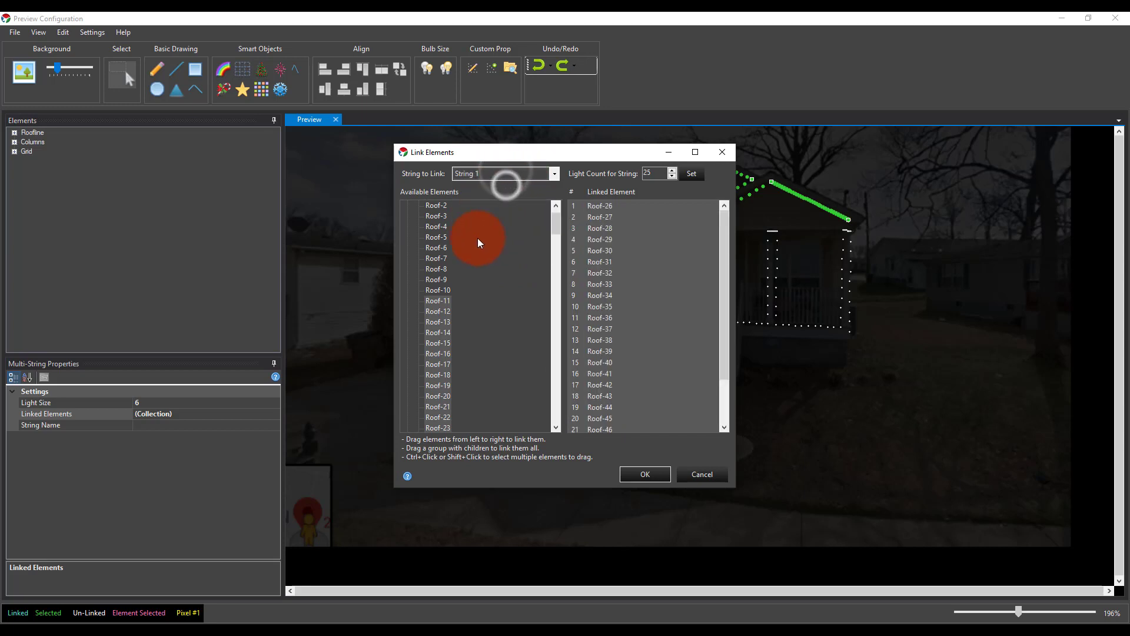
scroll(456, 225, up, 1)
scroll(509, 357, down, 4)
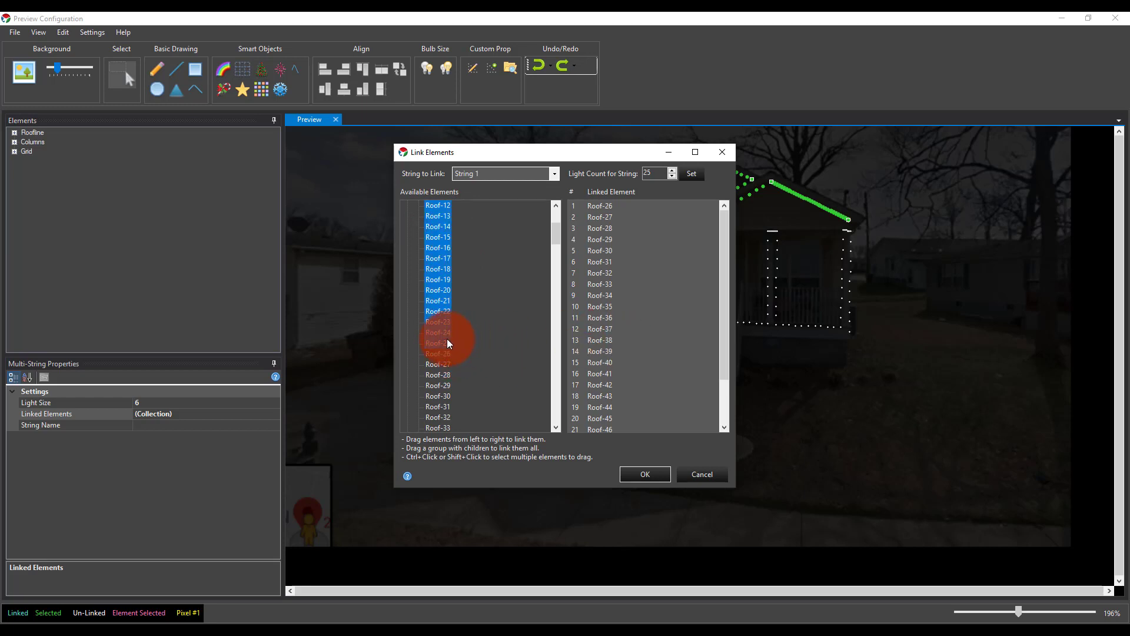
drag(447, 343, 606, 206)
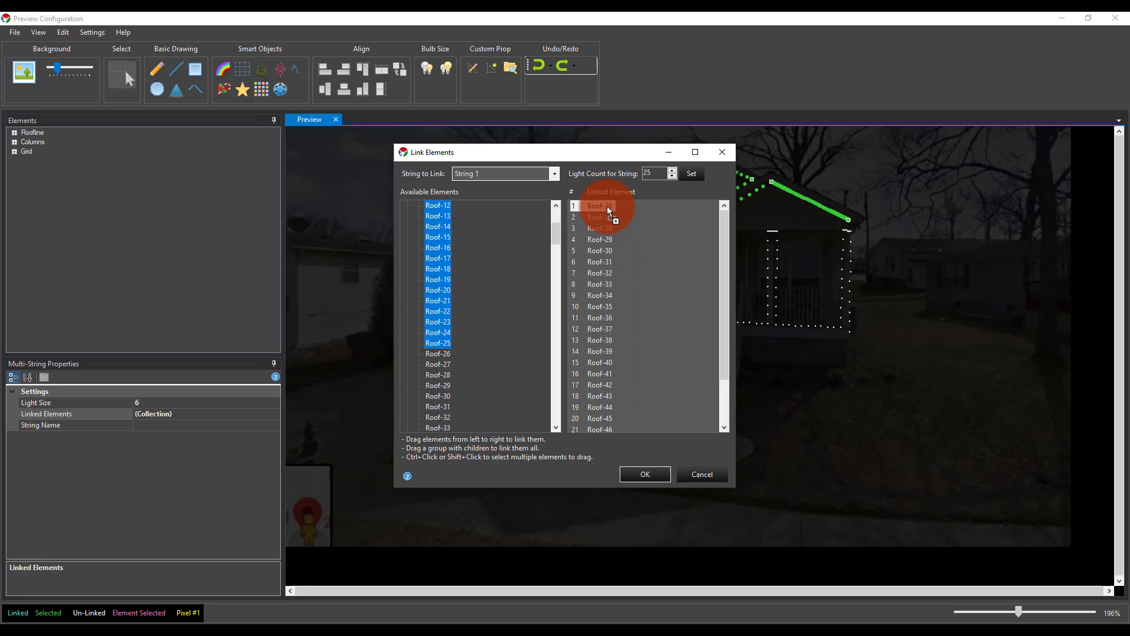
- Link elements Roof-26 through Roof-50 to String 2, starting from its first light
click(514, 176)
click(502, 200)
drag(446, 345, 447, 362)
scroll(447, 361, down, 8)
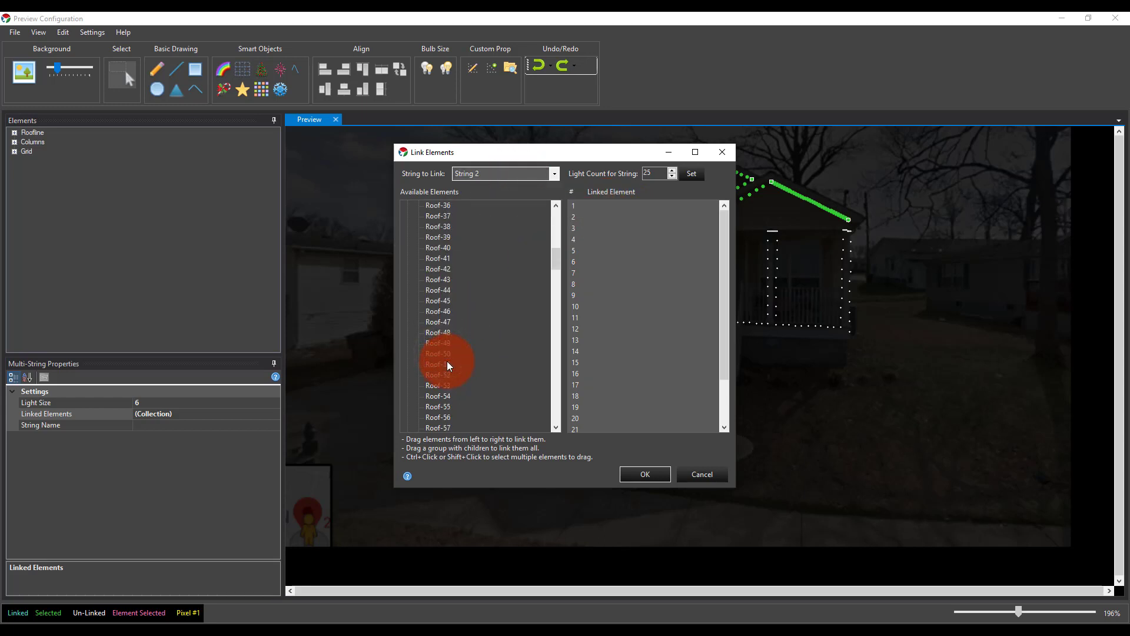
shift+click(440, 354)
drag(431, 325, 578, 204)
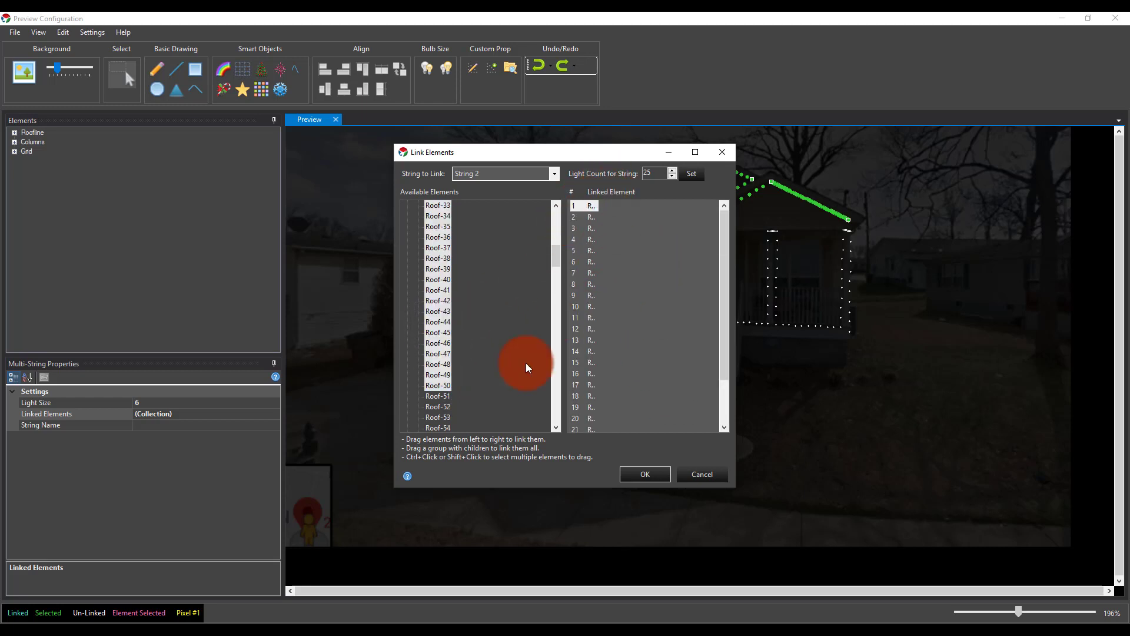
- Link elements Roof-51 through Roof-75 to String 3, starting from its first light
scroll(435, 393, down, 8)
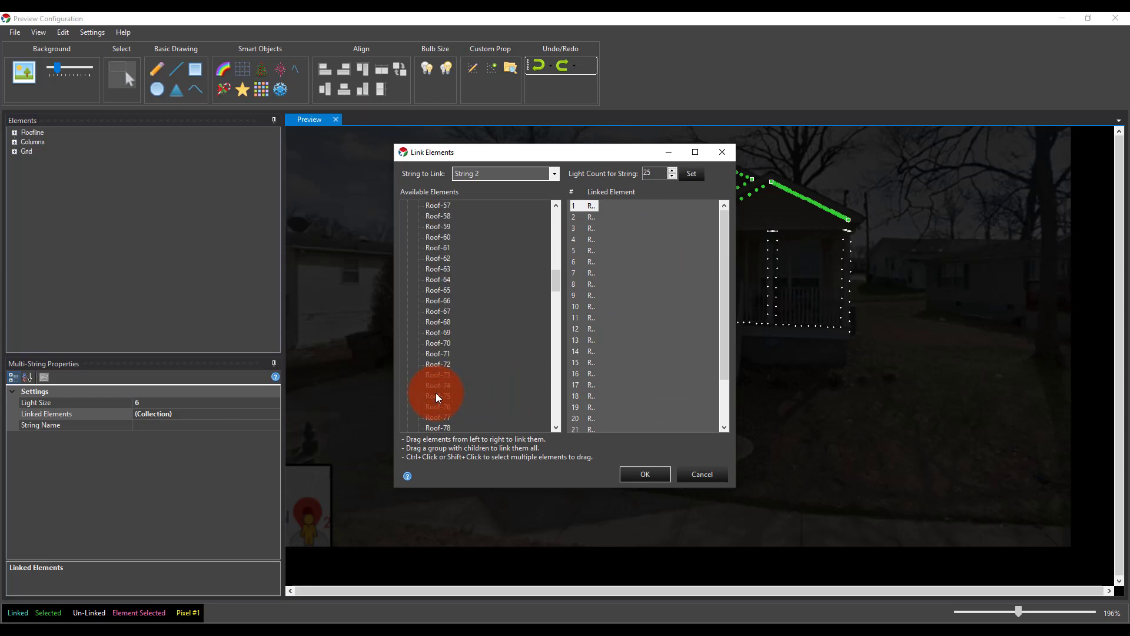
shift+click(439, 396)
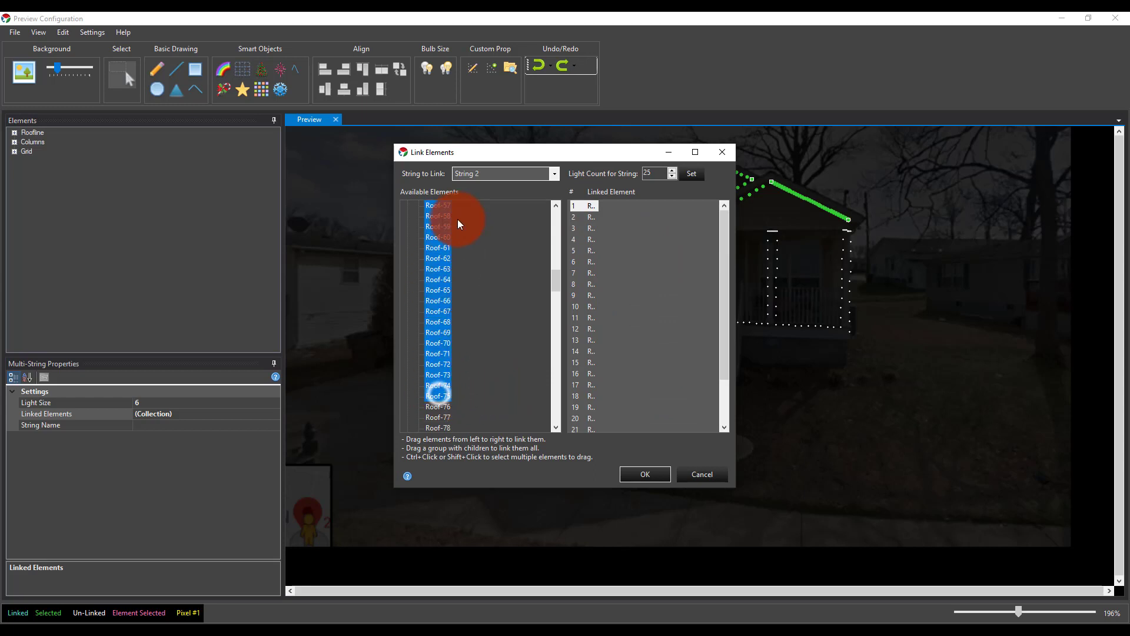
click(477, 174)
click(487, 206)
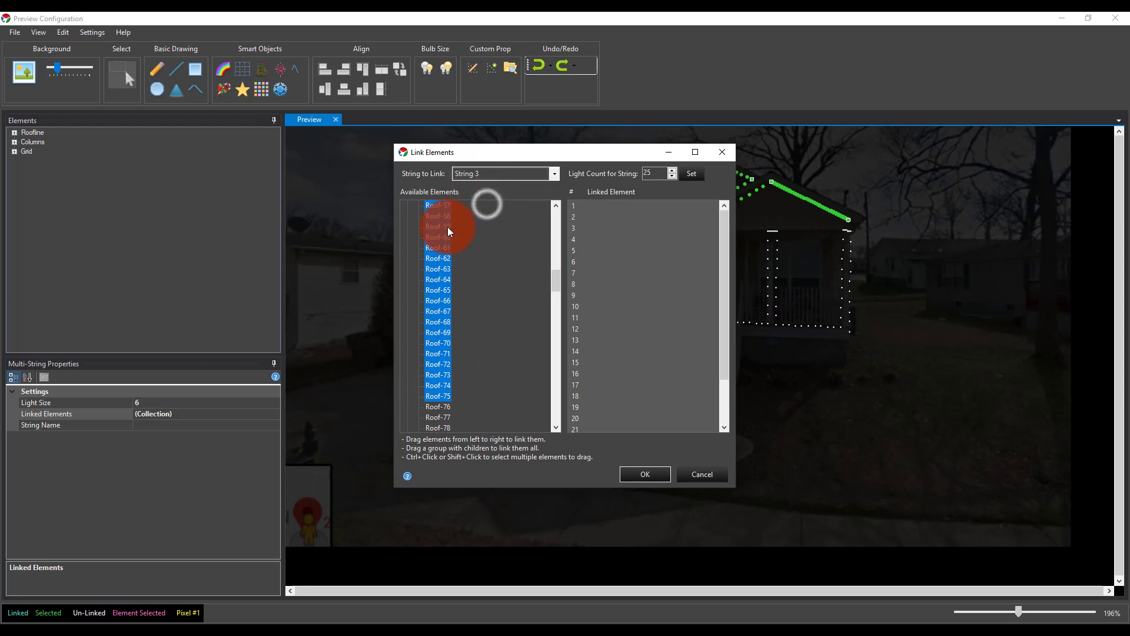
drag(447, 227, 594, 207)
- Locate the remaining Roofline elements beyond Roof-75 and accept the roofline's element links
scroll(478, 326, down, 8)
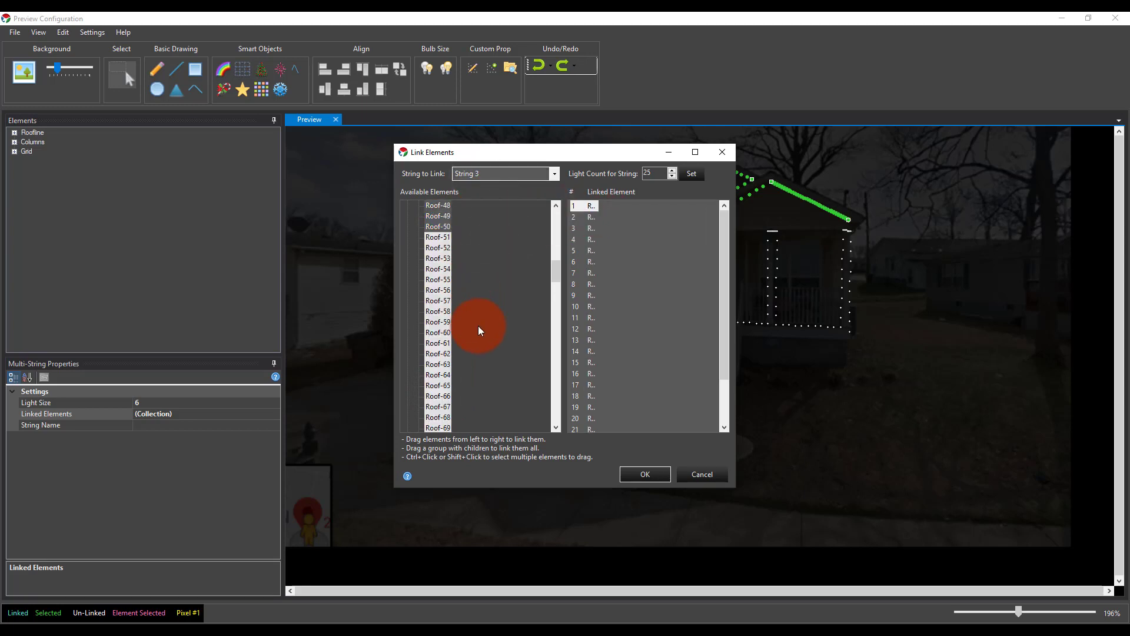
click(450, 321)
scroll(442, 314, down, 4)
click(446, 355)
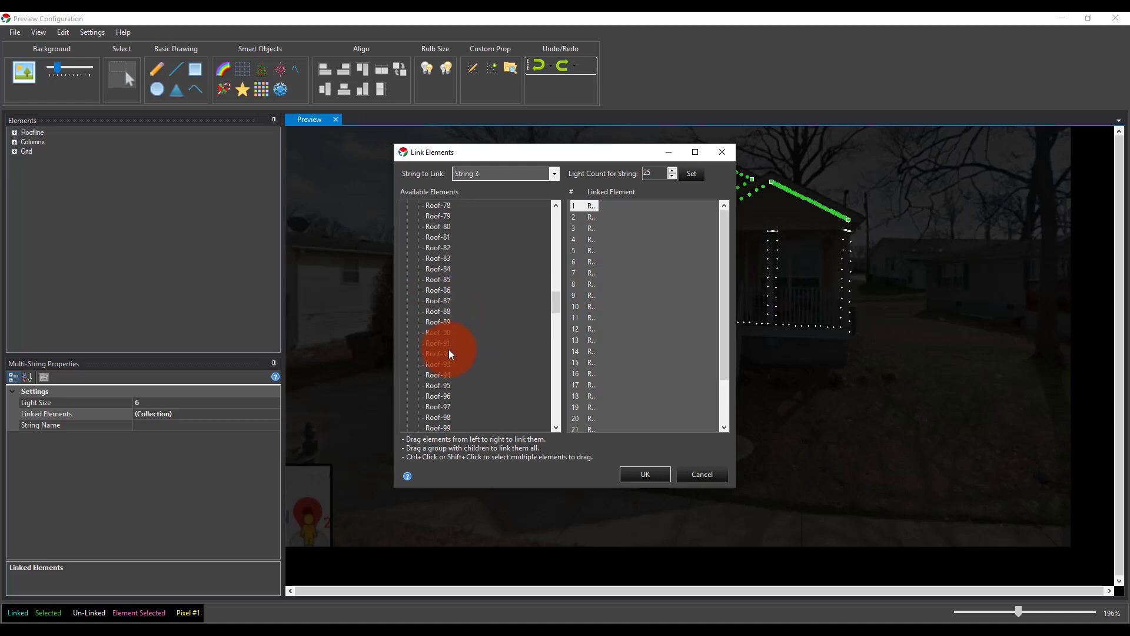
click(646, 474)
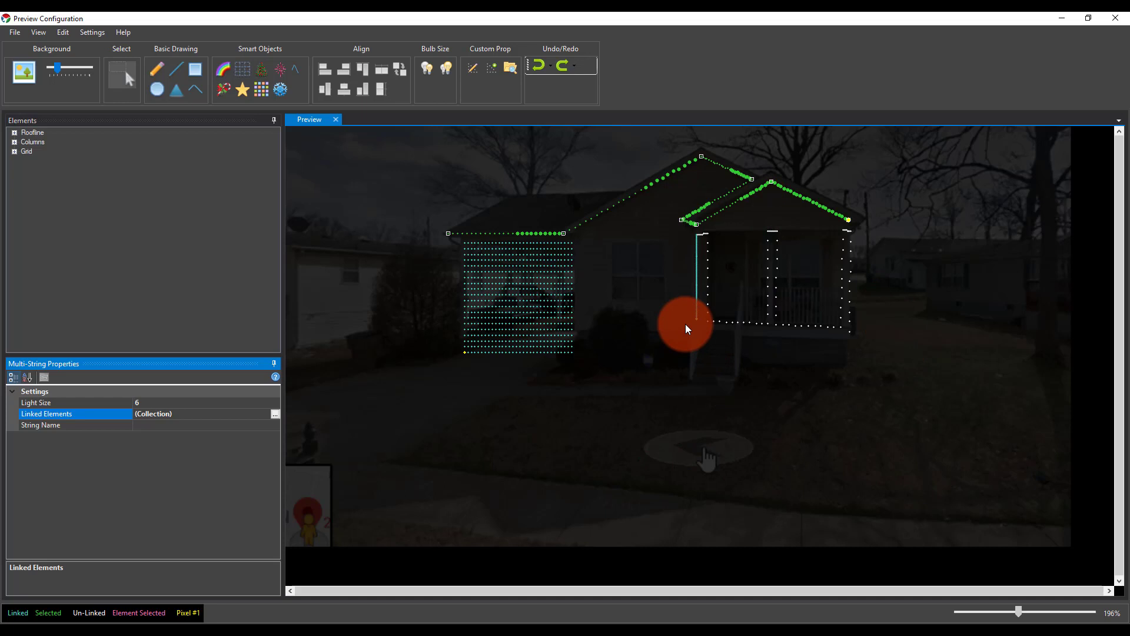
- Save the preview layout, close its configuration and accept the preview setup
click(14, 32)
click(16, 45)
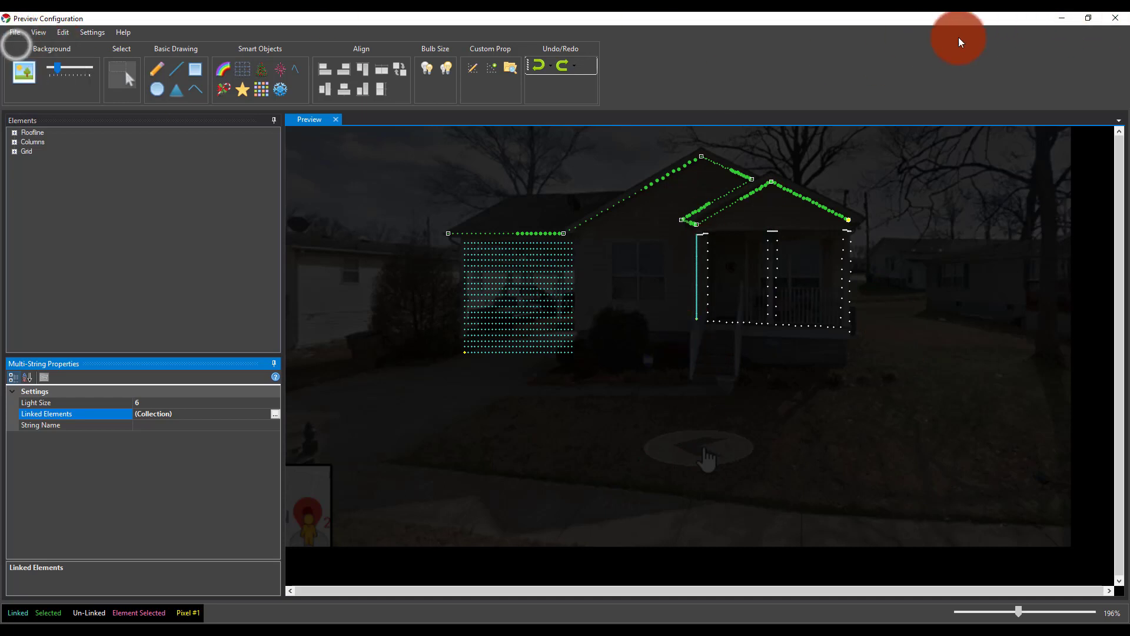
click(1116, 18)
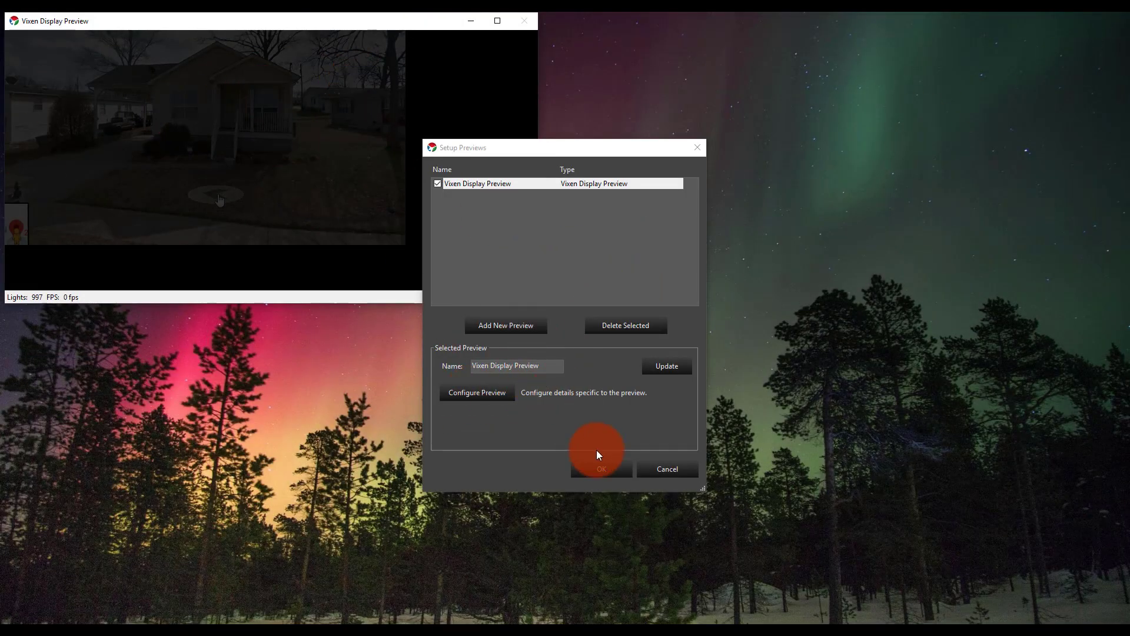
click(600, 465)
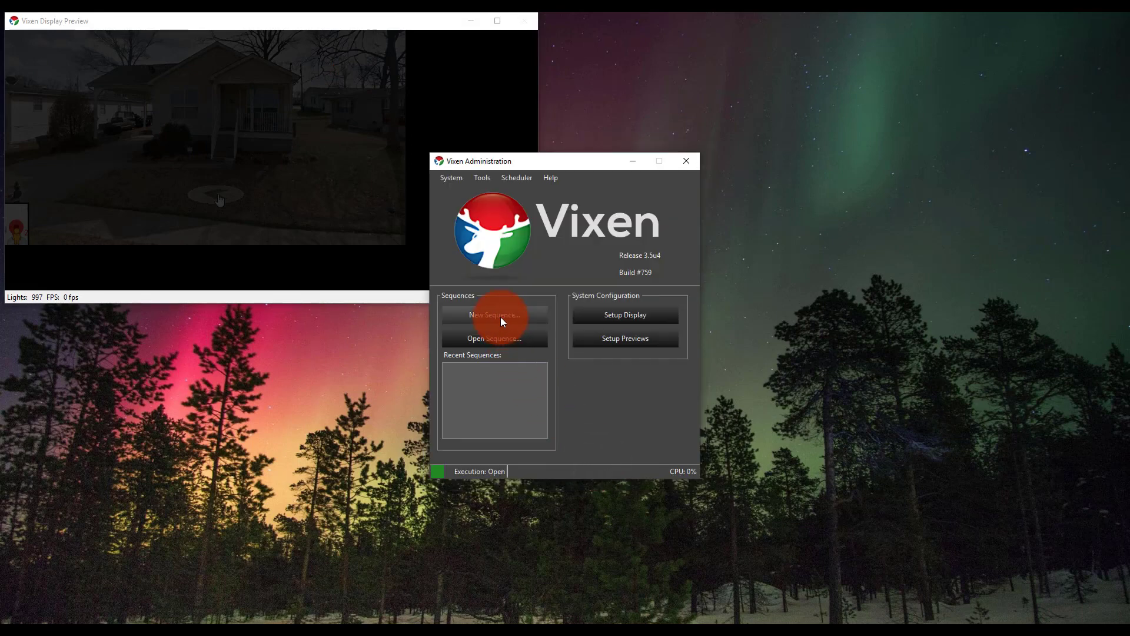